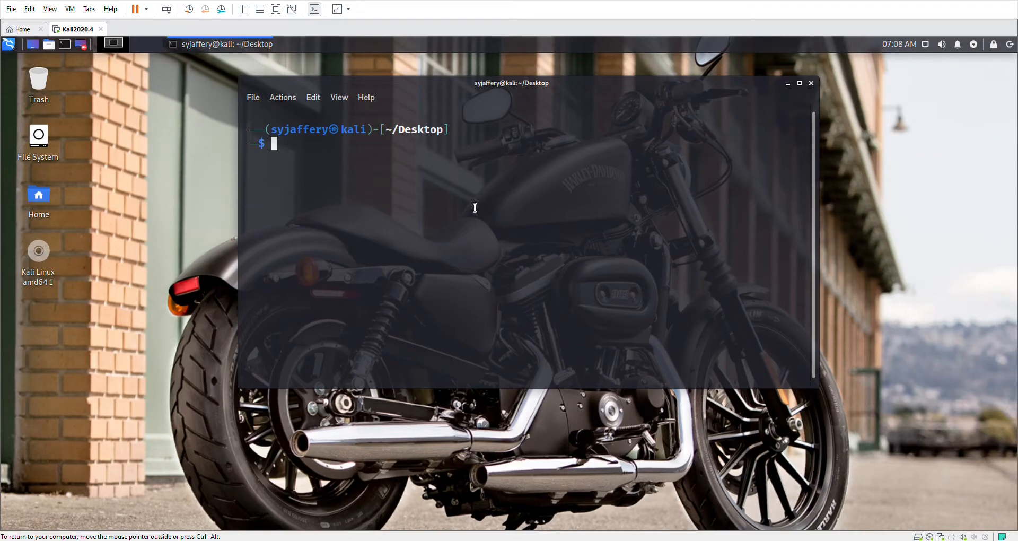
Check the installed Docker version with docker -v.
{"action": "type", "text": "do"}
{"action": "key", "text": "Right"}
{"action": "key", "text": "Return"}
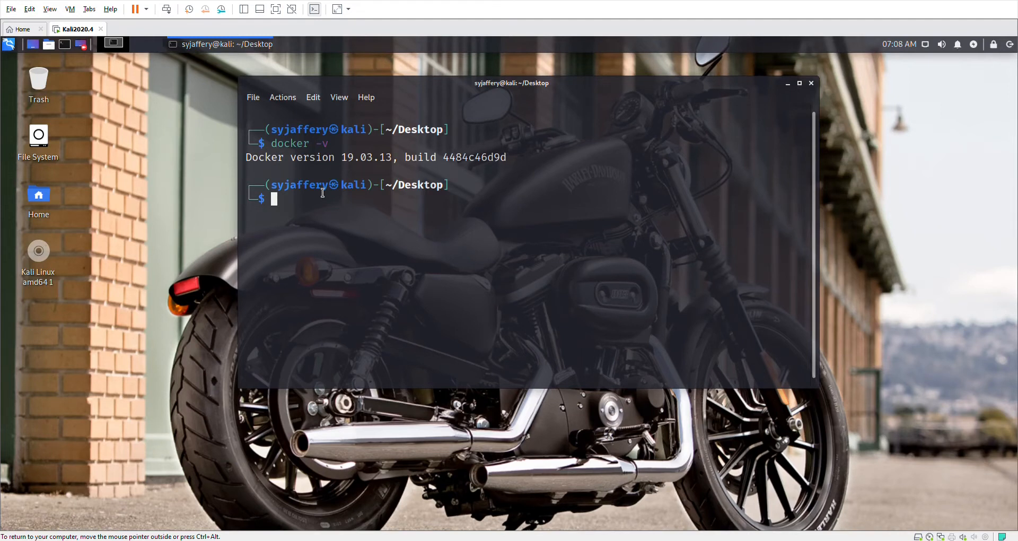
Check the Docker service with service docker status, leave the status output and clear the terminal.
{"action": "type", "text": "ser"}
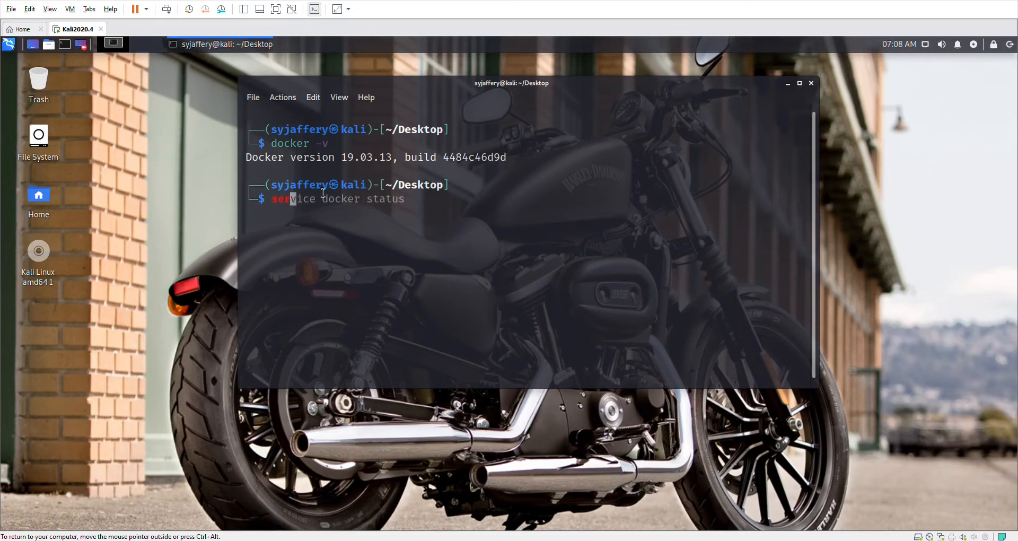
{"action": "key", "text": "Right"}
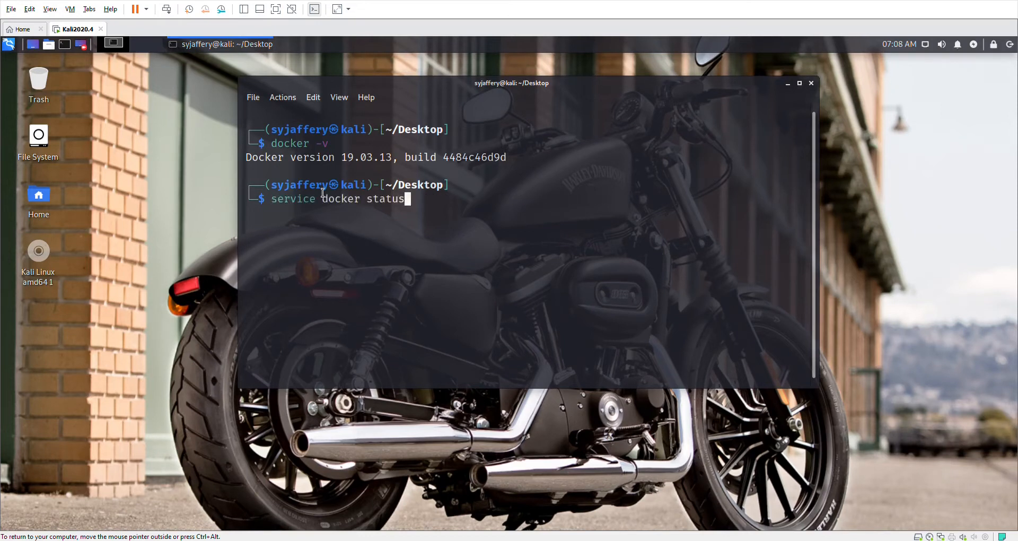
{"action": "key", "text": "Return"}
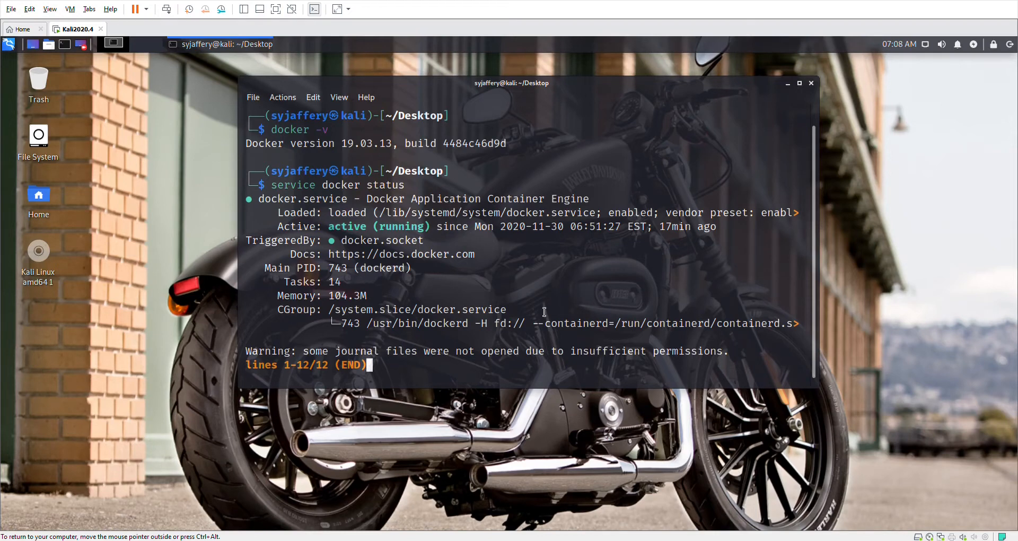
{"action": "key", "text": "q"}
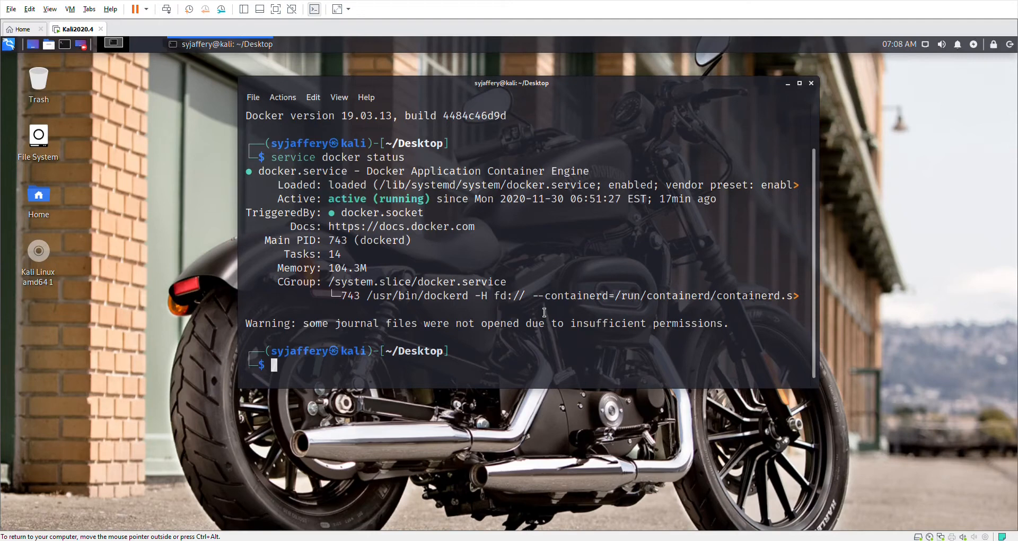
{"action": "type", "text": "clear"}
{"action": "key", "text": "Return"}
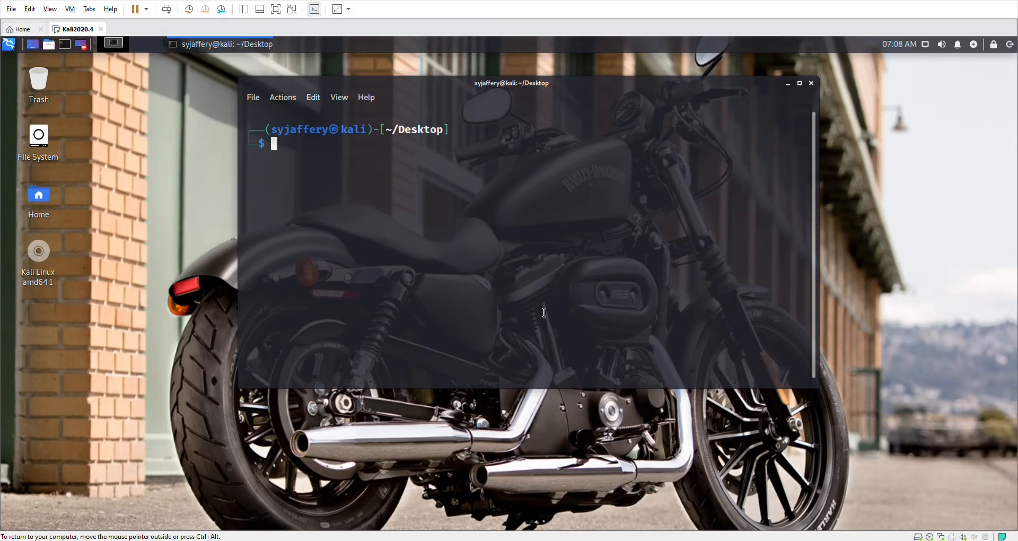
Test Docker by running sudo docker run hello-world, review the output and clear the terminal.
{"action": "type", "text": "sudo "}
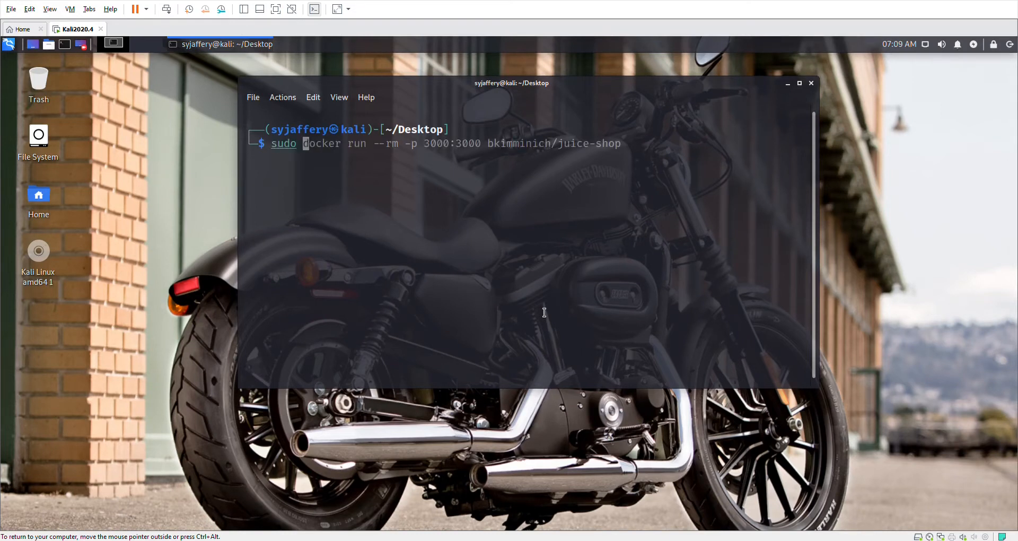
{"action": "type", "text": "docker run hw"}
{"action": "key", "text": "BackSpace"}
{"action": "type", "text": "ello-world"}
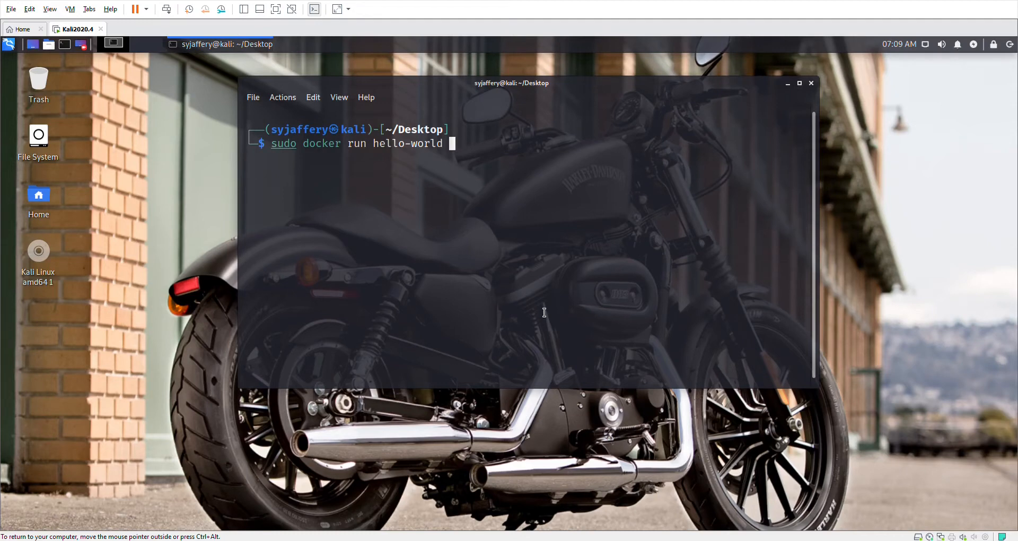
{"action": "key", "text": "Return"}
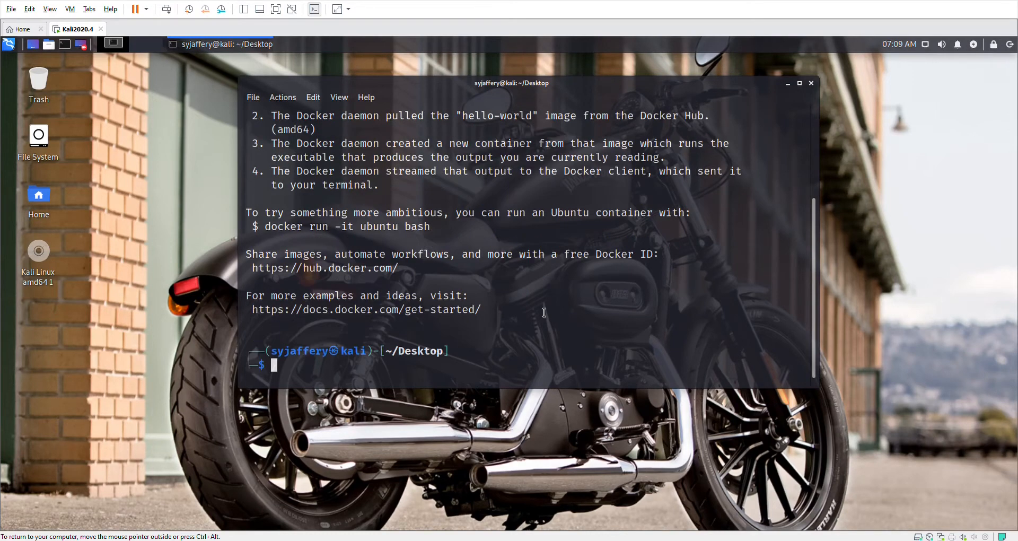
{"action": "scroll", "coordinate": [544, 312], "scroll_direction": "up", "scroll_amount": 3}
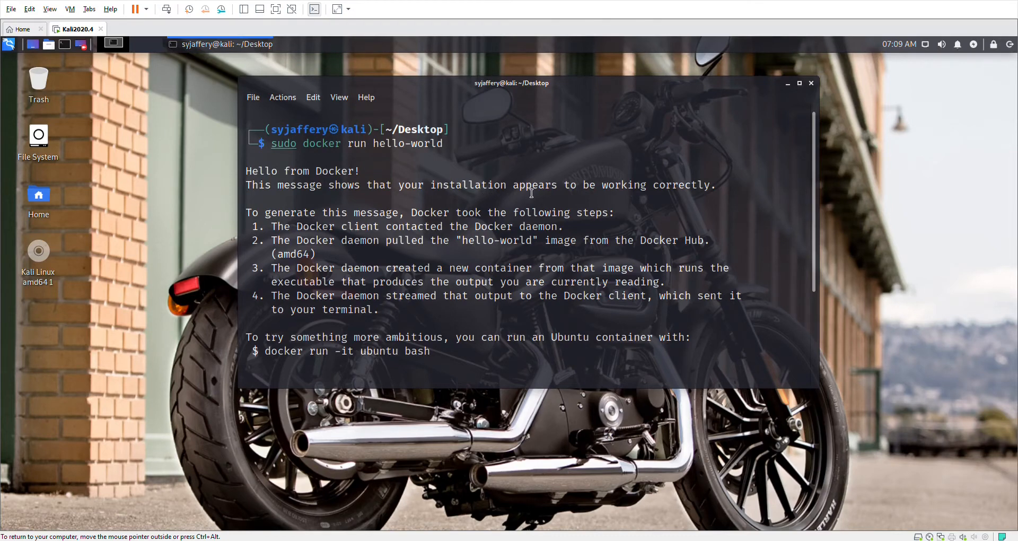
{"action": "scroll", "coordinate": [532, 193], "scroll_direction": "down", "scroll_amount": 3}
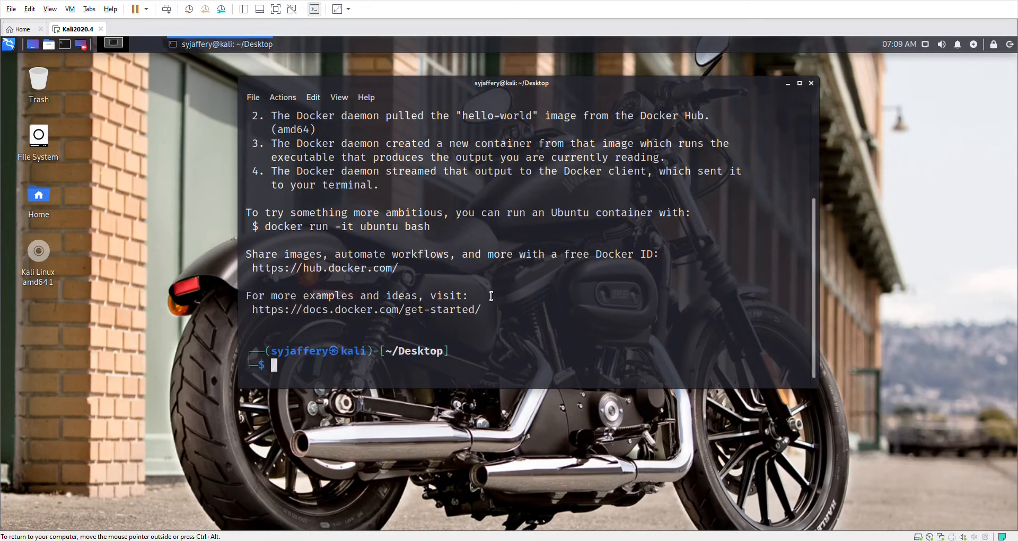
{"action": "type", "text": "clear"}
{"action": "key", "text": "Return"}
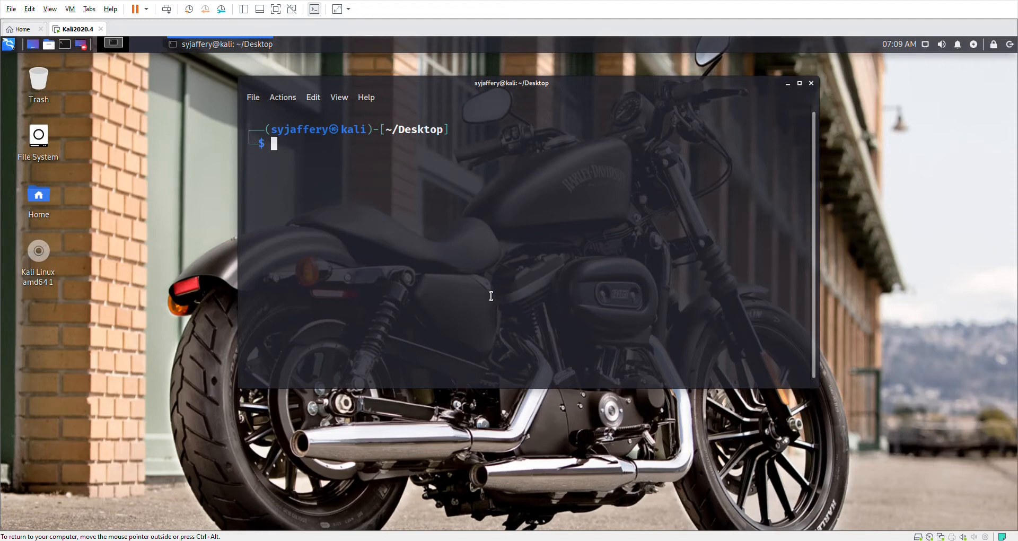
Start the Juice Shop container with sudo docker run --rm -p 3000:3000 bkimminich/juice-shop.
{"action": "type", "text": "sudo do"}
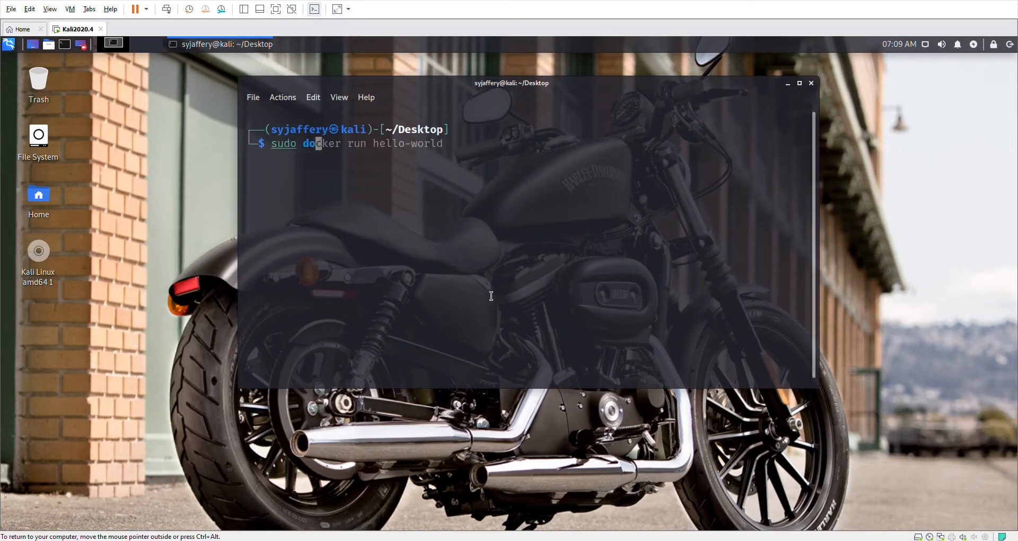
{"action": "key", "text": "Right"}
{"action": "key", "text": "BackSpace"}
{"action": "key", "text": "BackSpace"}
{"action": "key", "text": "BackSpace"}
{"action": "key", "text": "BackSpace"}
{"action": "key", "text": "BackSpace"}
{"action": "key", "text": "BackSpace"}
{"action": "key", "text": "BackSpace"}
{"action": "key", "text": "BackSpace"}
{"action": "key", "text": "BackSpace"}
{"action": "key", "text": "BackSpace"}
{"action": "key", "text": "BackSpace"}
{"action": "type", "text": "--"}
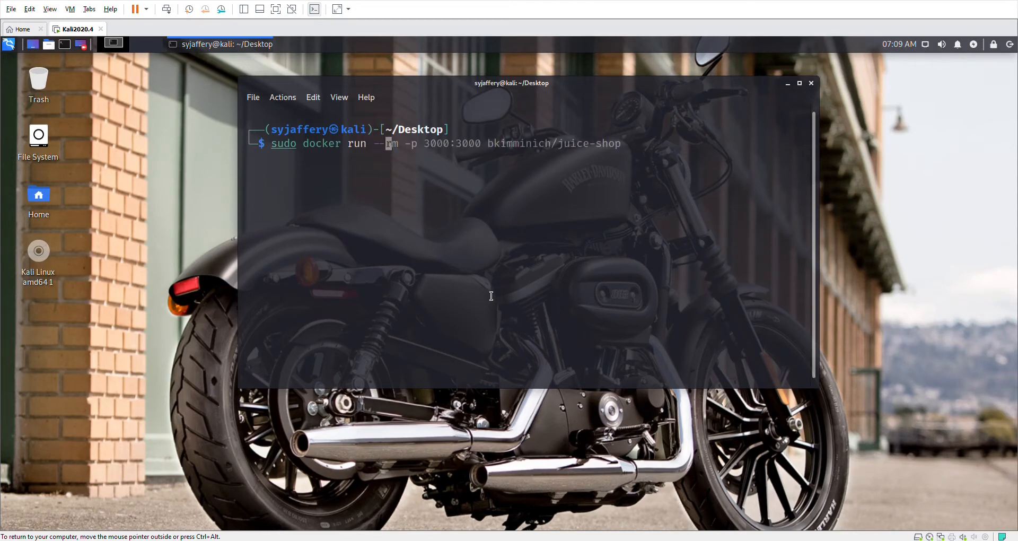
{"action": "key", "text": "Right"}
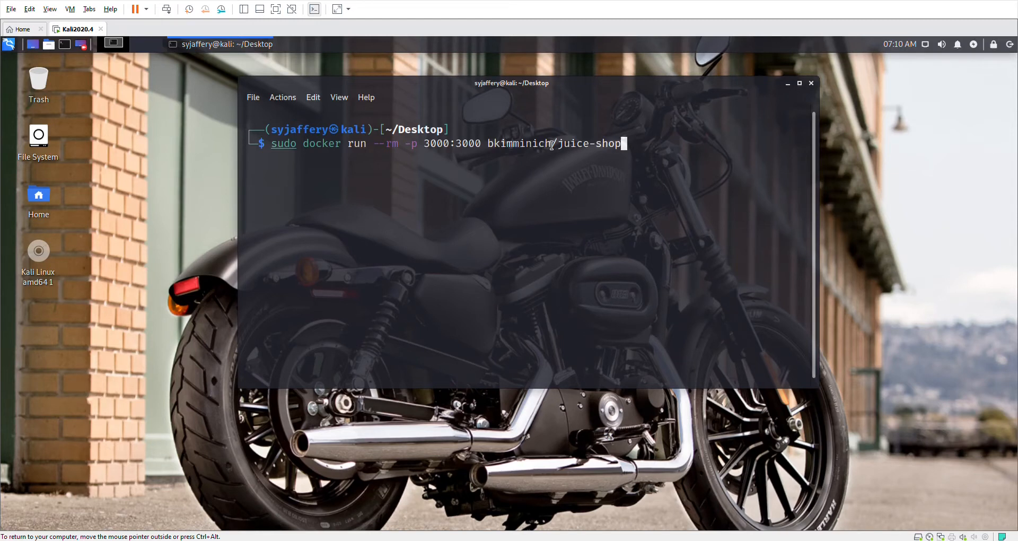
{"action": "key", "text": "Return"}
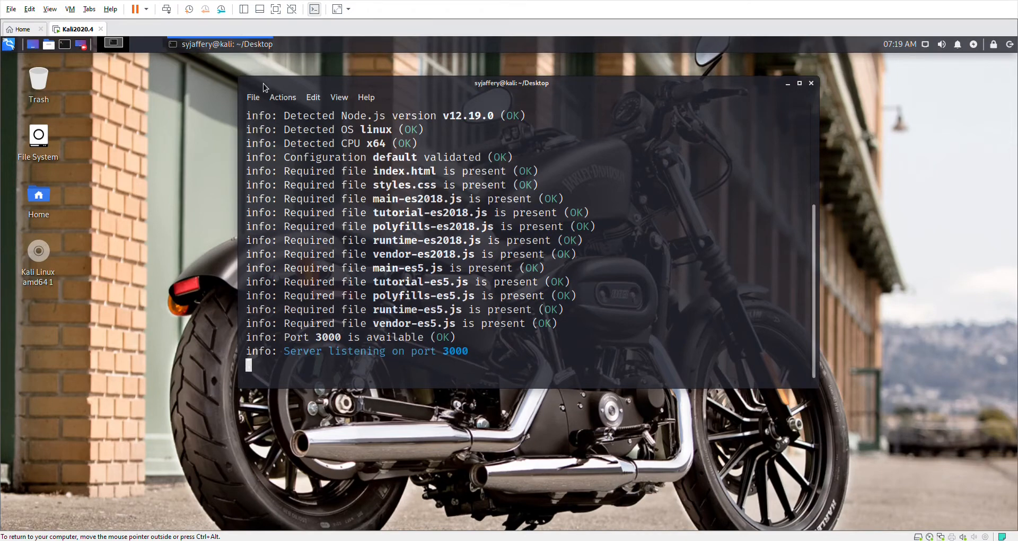
Open a second terminal tab with an empty prompt and enlarge its text.
{"action": "left_click", "coordinate": [253, 97]}
{"action": "left_click", "coordinate": [265, 107]}
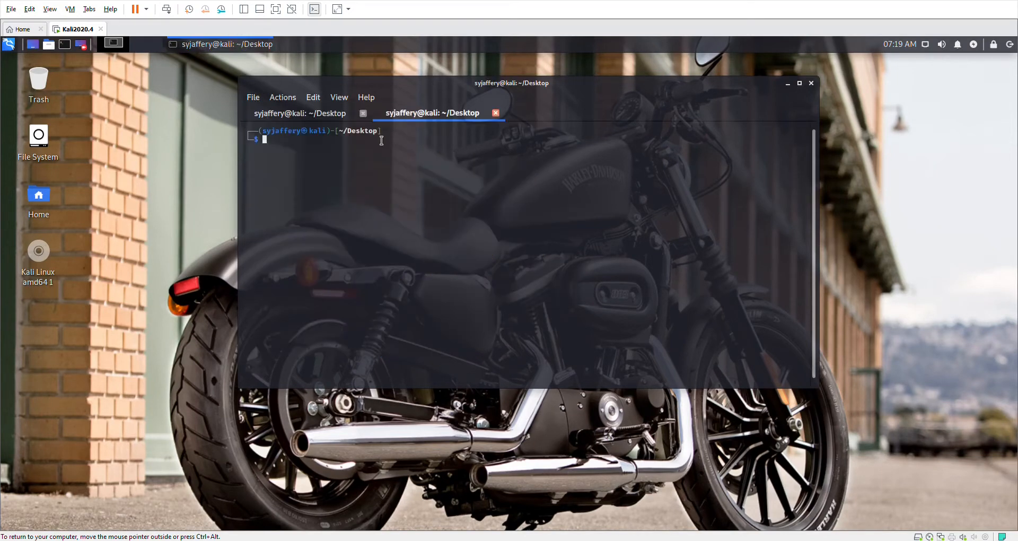
{"action": "type", "text": "msvf"}
{"action": "key", "text": "BackSpace"}
{"action": "key", "text": "BackSpace"}
{"action": "key", "text": "BackSpace"}
{"action": "key", "text": "BackSpace"}
{"action": "key", "text": "ctrl+plus"}
{"action": "key", "text": "ctrl+plus"}
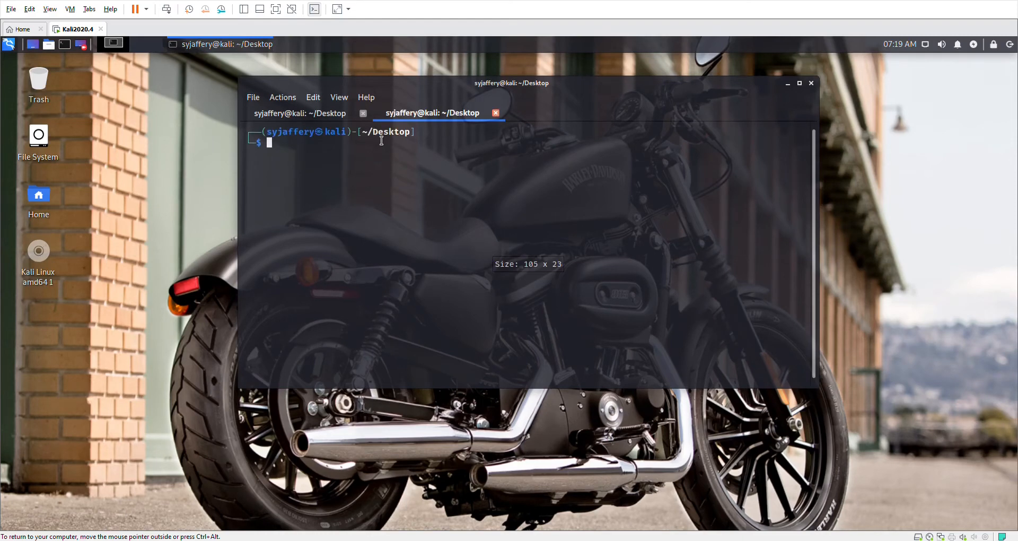
Check for a listener on port 3000 with sudo netstat -tulpn | grep 3000, entering the sudo password, and close that terminal tab.
{"action": "type", "text": "sudo"}
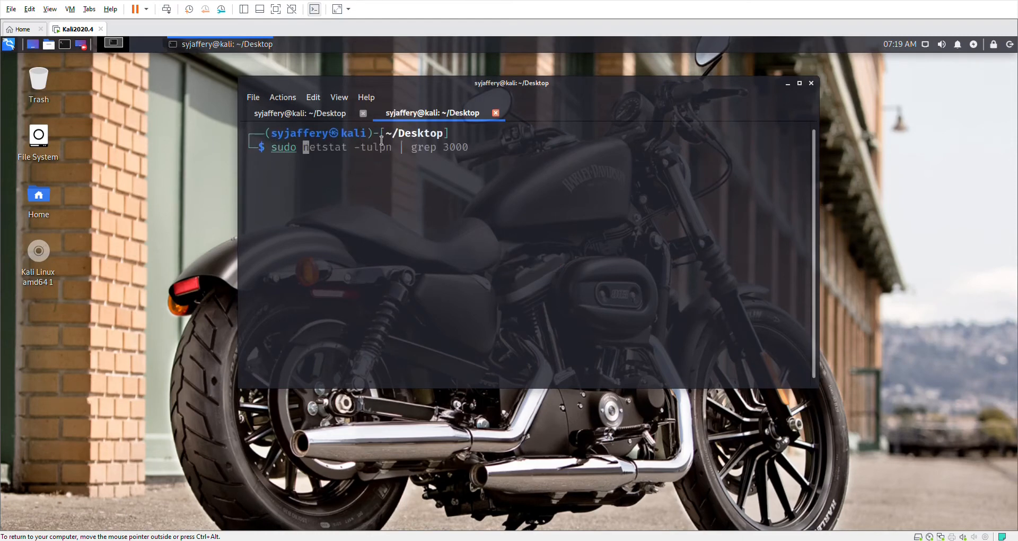
{"action": "key", "text": "Right"}
{"action": "key", "text": "Return"}
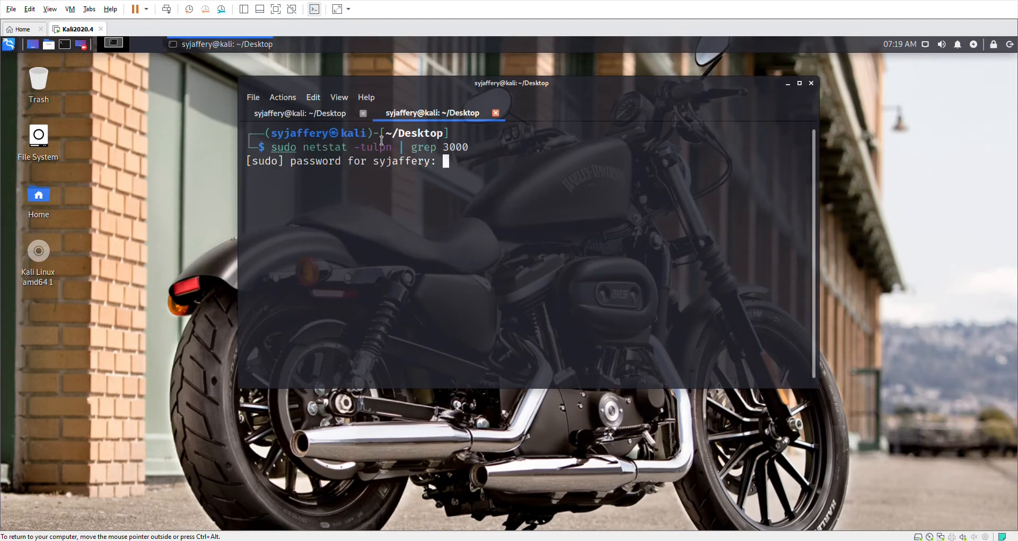
{"action": "key", "text": "Return"}
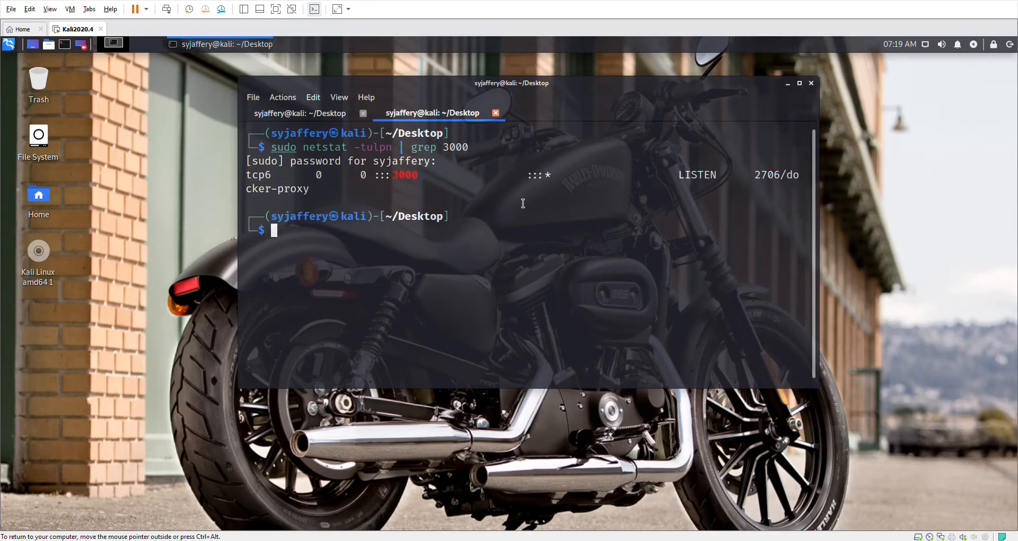
{"action": "left_click", "coordinate": [495, 113]}
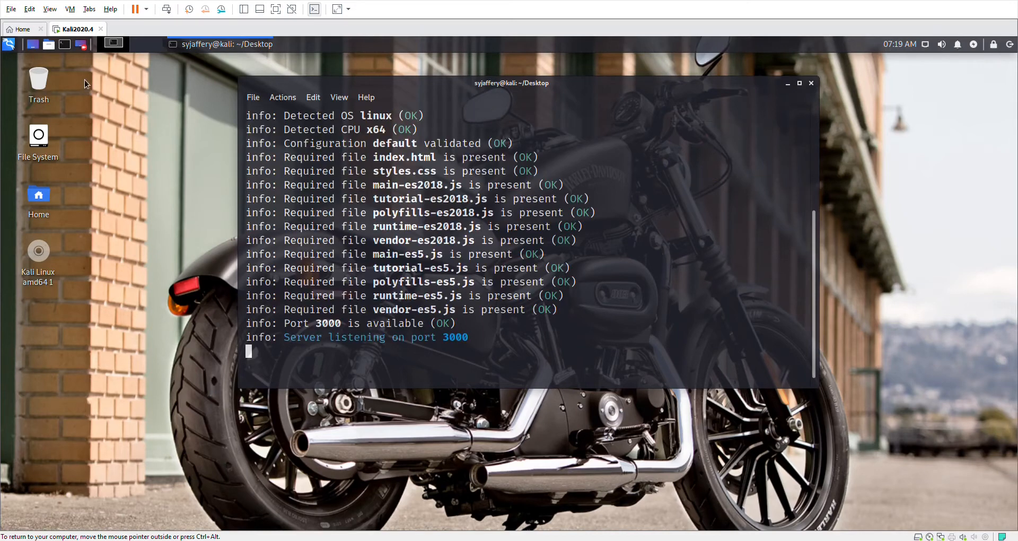
Switch to the Firefox web browser and load localhost:3000/.
{"action": "left_click", "coordinate": [15, 48]}
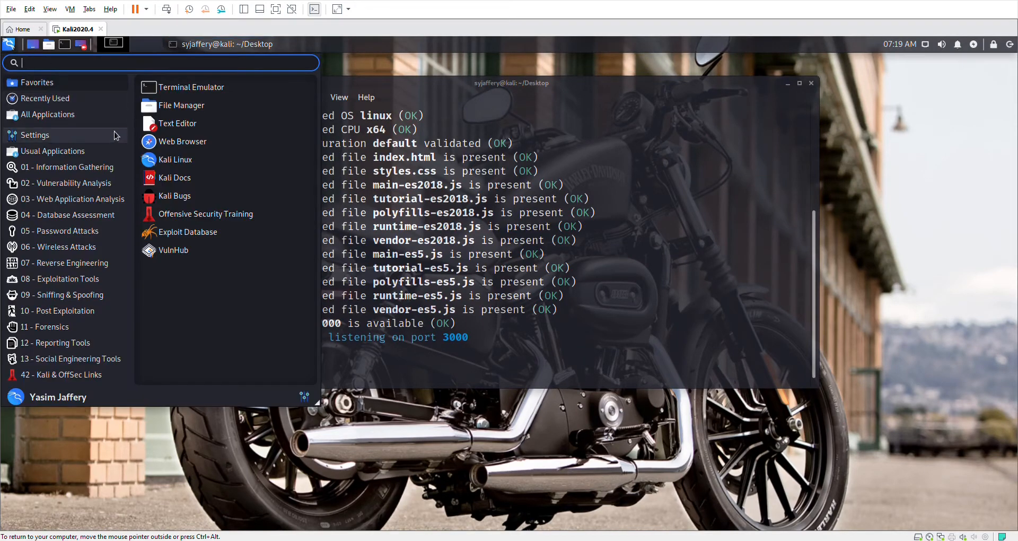
{"action": "left_click", "coordinate": [171, 142]}
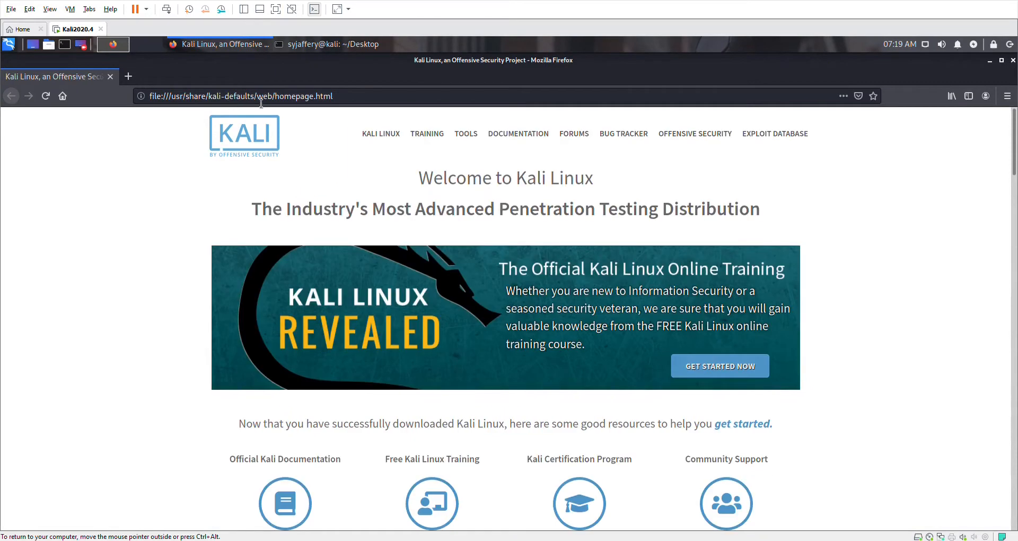
{"action": "left_click", "coordinate": [261, 101]}
{"action": "type", "text": "localhost:3000/"}
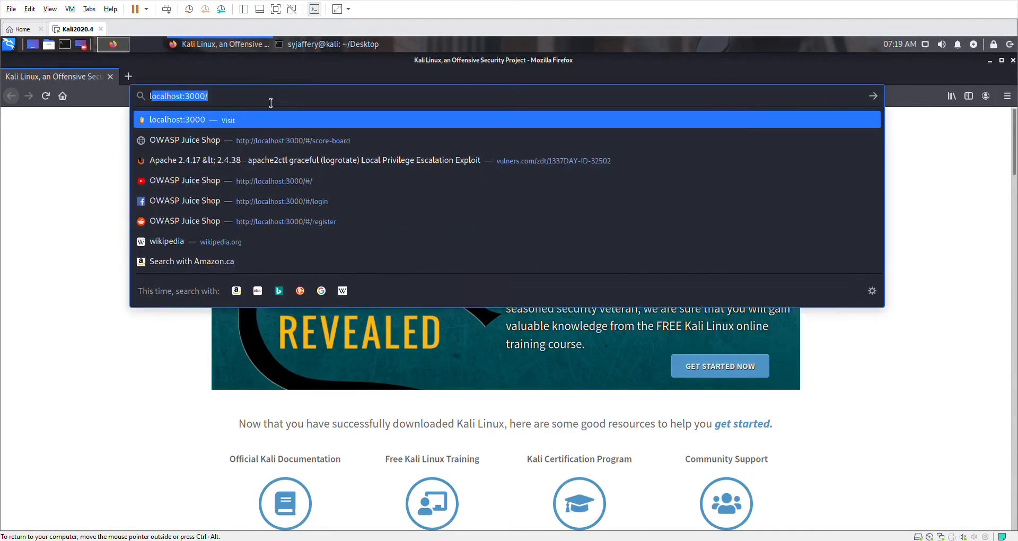
{"action": "key", "text": "Right"}
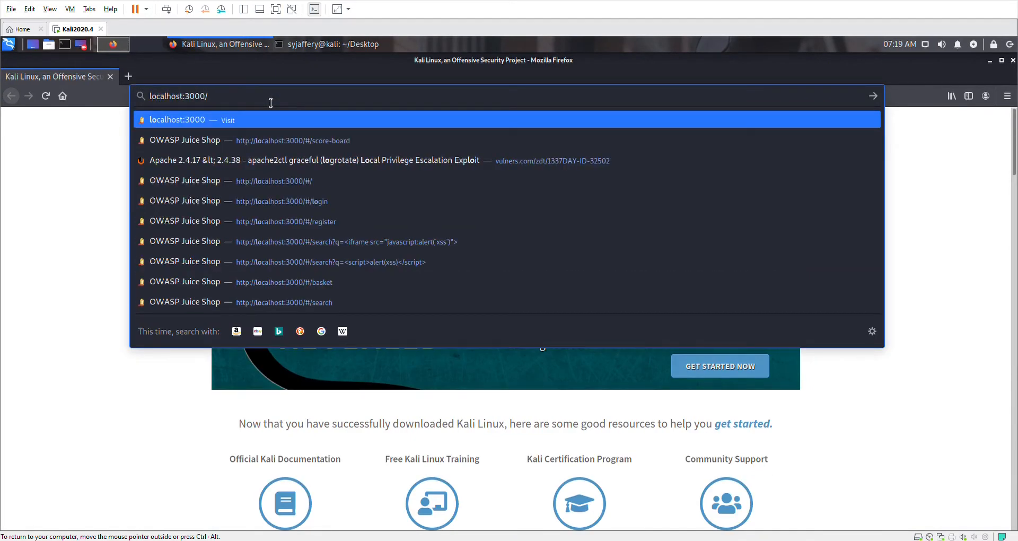
{"action": "key", "text": "Return"}
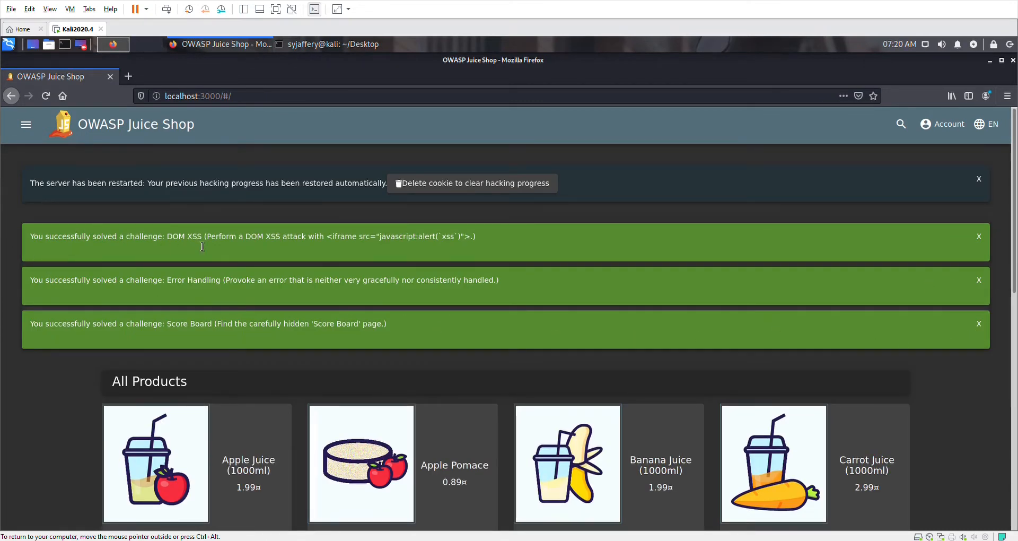
Look over the OWASP Juice Shop home page, including its challenge notifications and the All Products list.
{"action": "scroll", "coordinate": [521, 250], "scroll_direction": "down", "scroll_amount": 1}
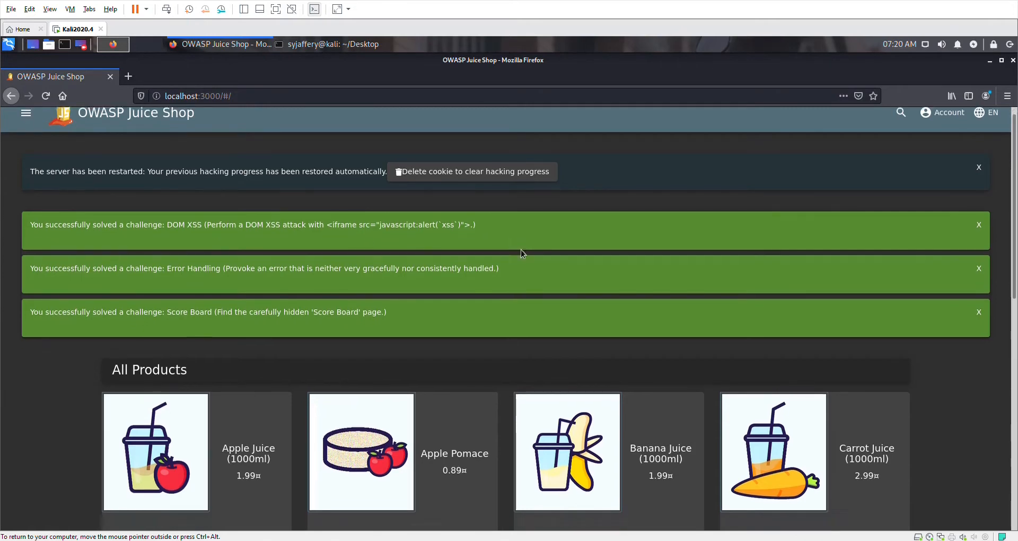
{"action": "scroll", "coordinate": [521, 249], "scroll_direction": "down", "scroll_amount": 3}
{"action": "scroll", "coordinate": [517, 249], "scroll_direction": "up", "scroll_amount": 3}
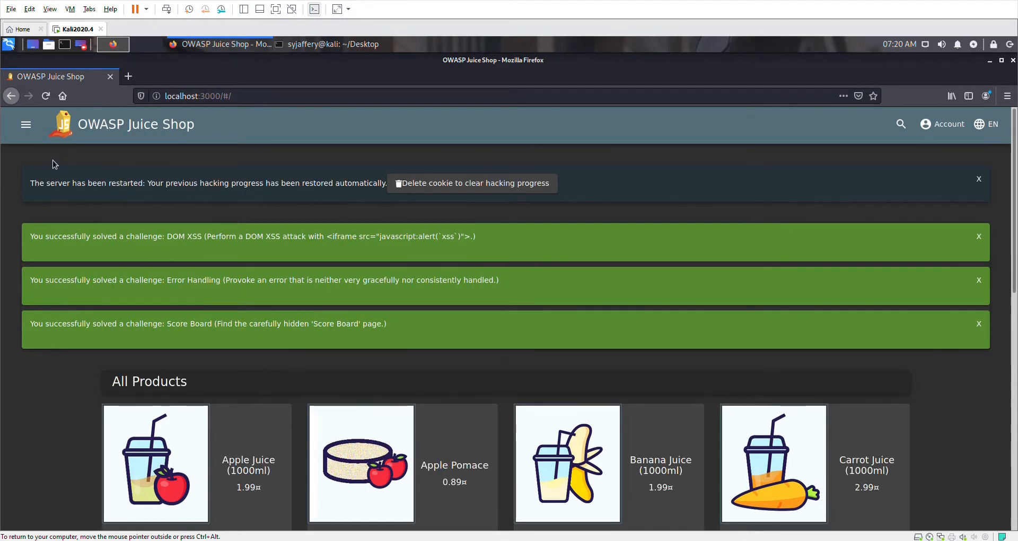
{"action": "scroll", "coordinate": [53, 157], "scroll_direction": "down", "scroll_amount": 2}
{"action": "scroll", "coordinate": [54, 155], "scroll_direction": "up", "scroll_amount": 1}
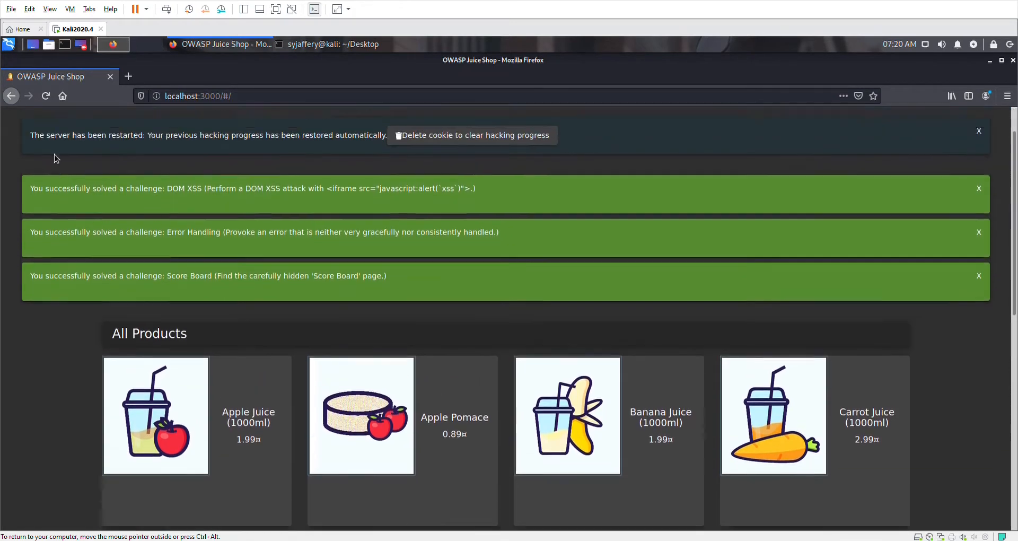
{"action": "scroll", "coordinate": [54, 154], "scroll_direction": "up", "scroll_amount": 1}
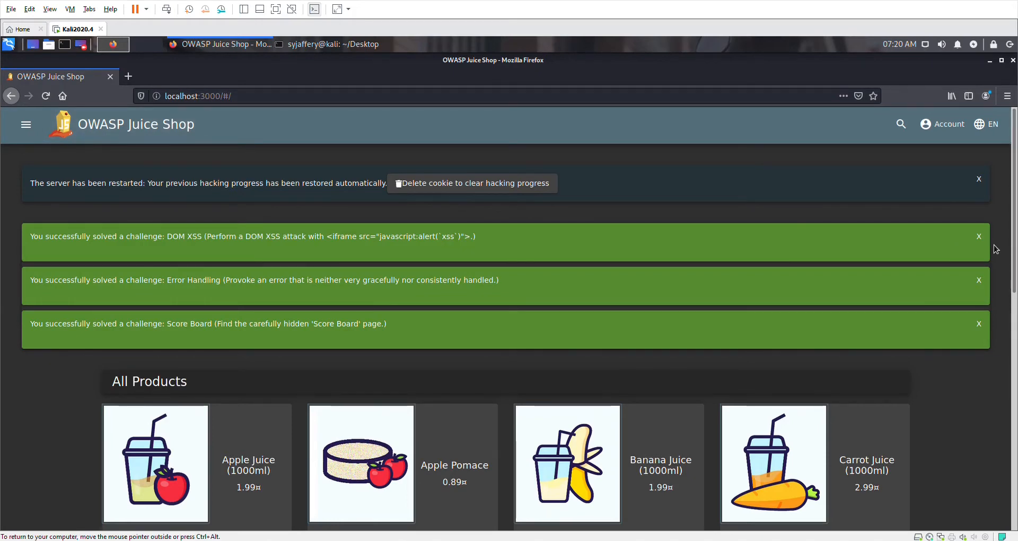
{"action": "scroll", "coordinate": [994, 244], "scroll_direction": "down", "scroll_amount": 3}
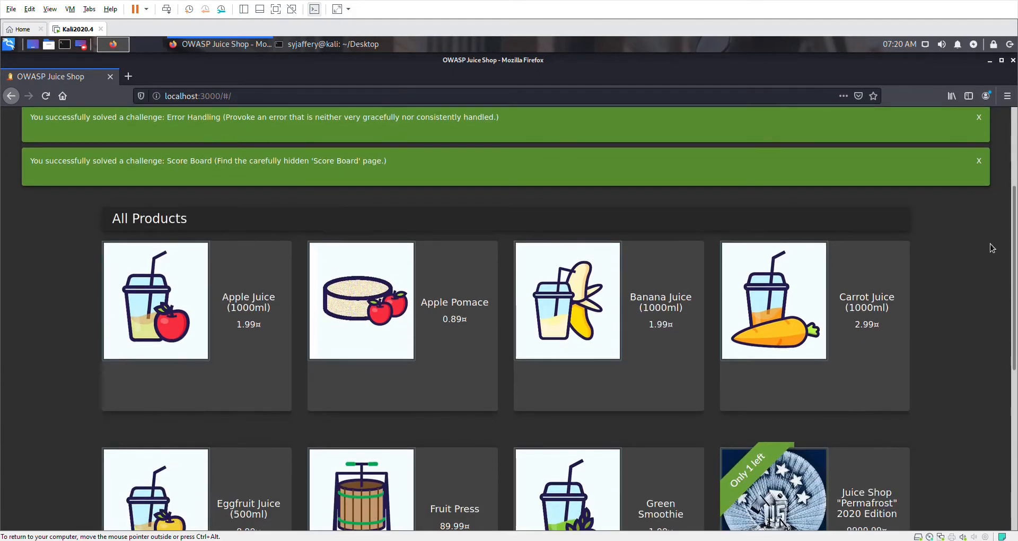
{"action": "scroll", "coordinate": [992, 248], "scroll_direction": "up", "scroll_amount": 3}
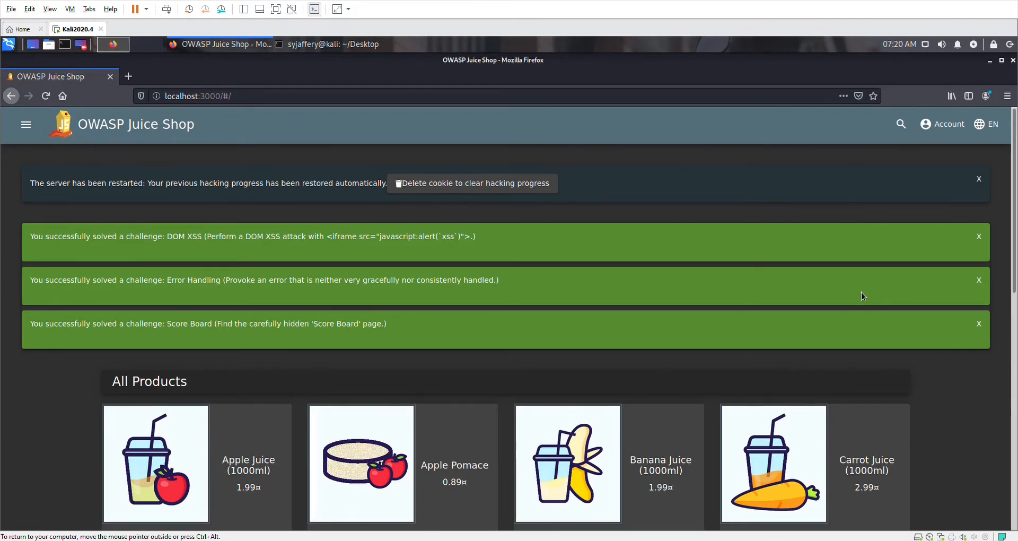
{"action": "scroll", "coordinate": [860, 291], "scroll_direction": "down", "scroll_amount": 2}
{"action": "scroll", "coordinate": [814, 284], "scroll_direction": "down", "scroll_amount": 3}
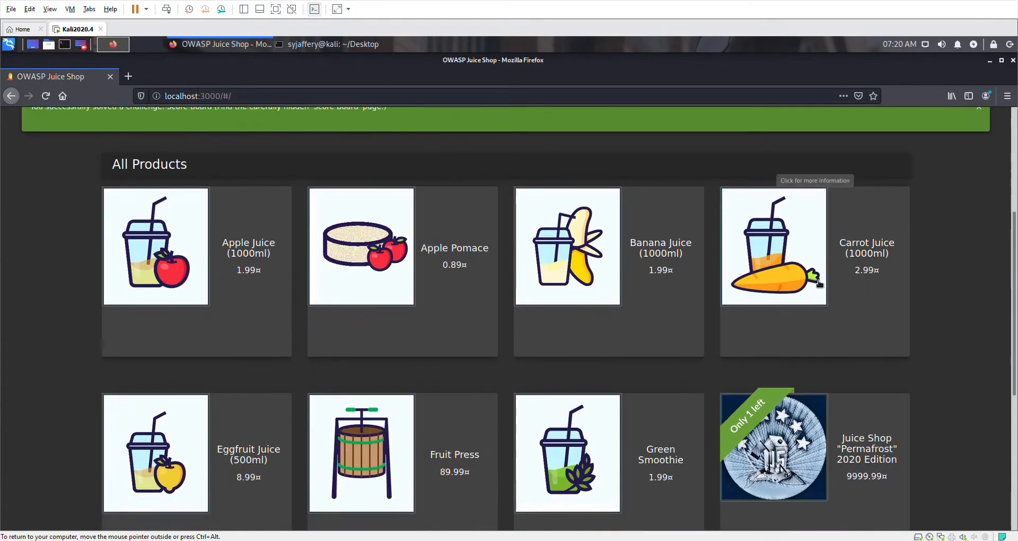
{"action": "scroll", "coordinate": [817, 281], "scroll_direction": "up", "scroll_amount": 5}
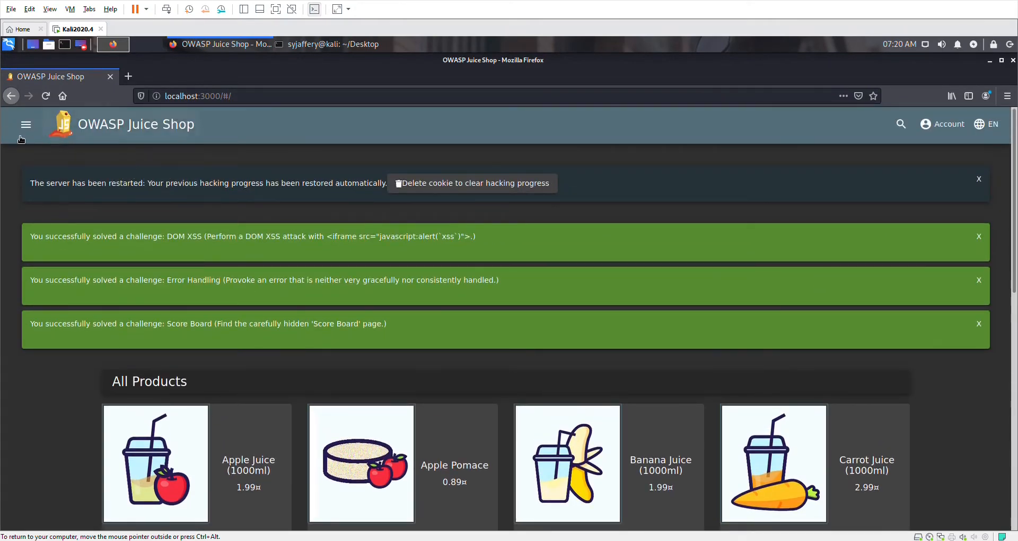
Open the Score Board page from the site navigation and look through its one-star and four-star challenges.
{"action": "left_click", "coordinate": [26, 126]}
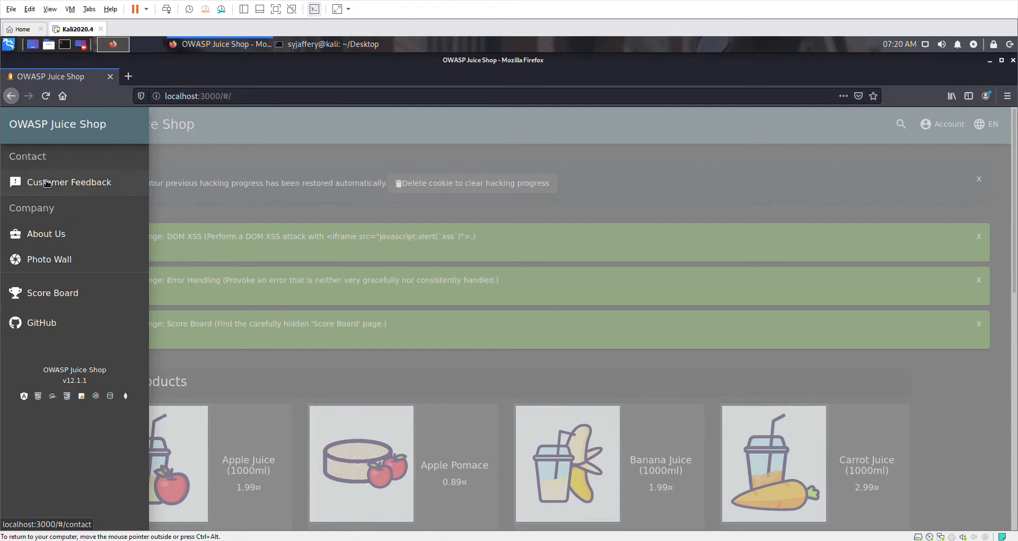
{"action": "left_click", "coordinate": [61, 292]}
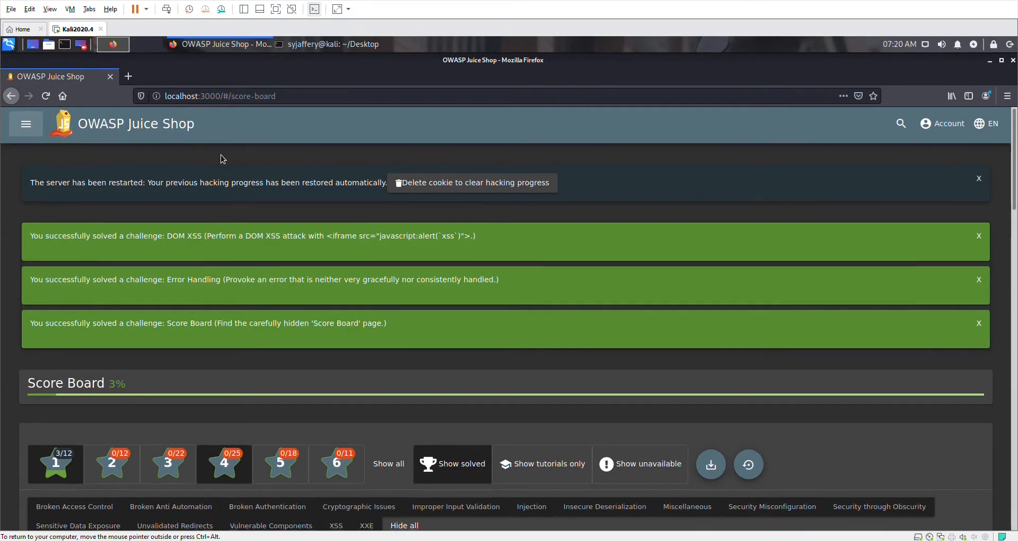
{"action": "scroll", "coordinate": [222, 158], "scroll_direction": "down", "scroll_amount": 5}
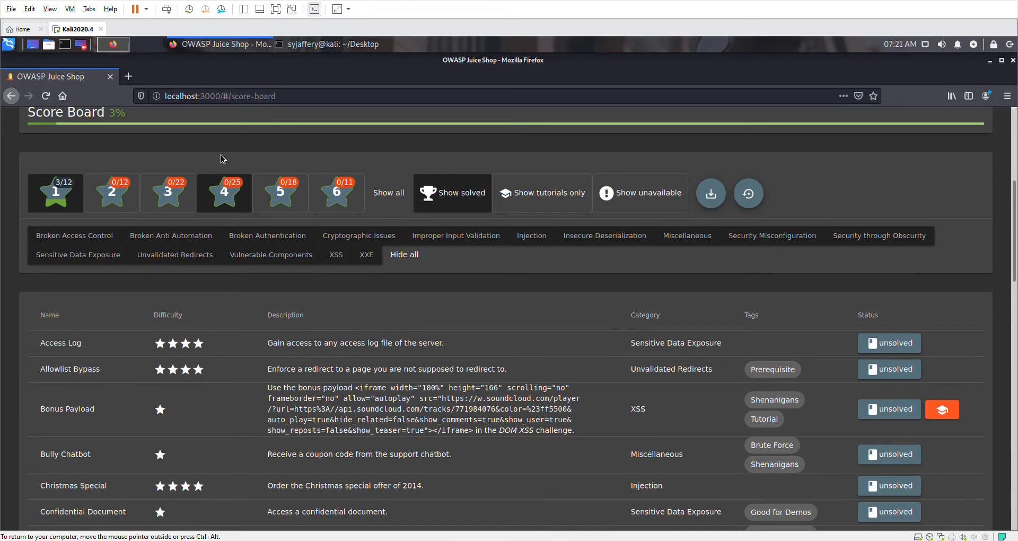
{"action": "scroll", "coordinate": [222, 159], "scroll_direction": "down", "scroll_amount": 4}
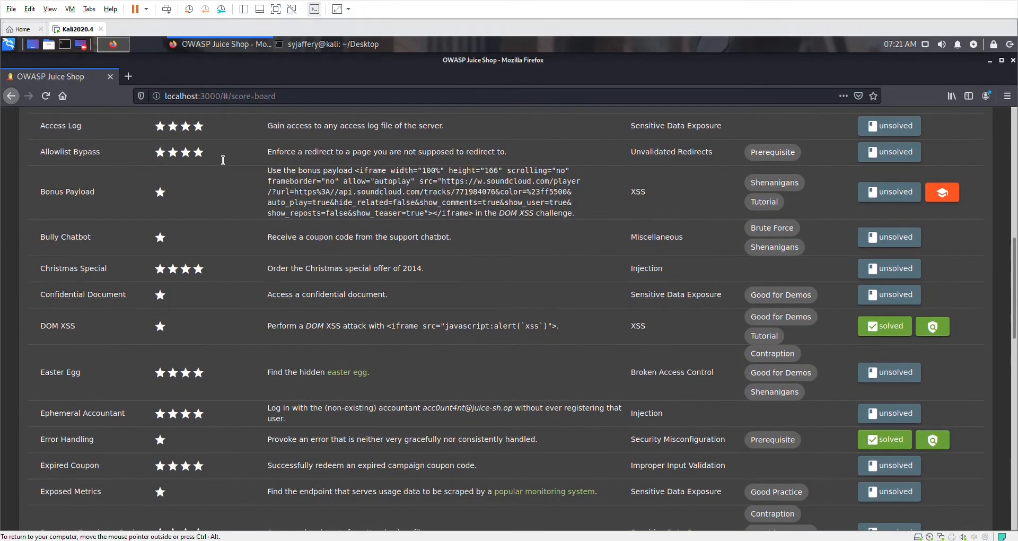
{"action": "scroll", "coordinate": [223, 160], "scroll_direction": "down", "scroll_amount": 1}
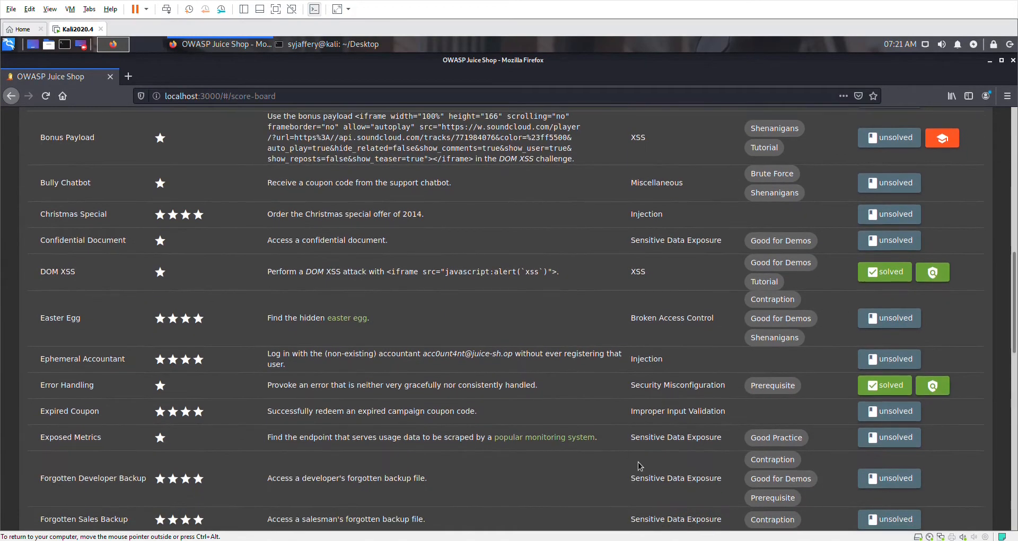
{"action": "scroll", "coordinate": [95, 401], "scroll_direction": "down", "scroll_amount": 1}
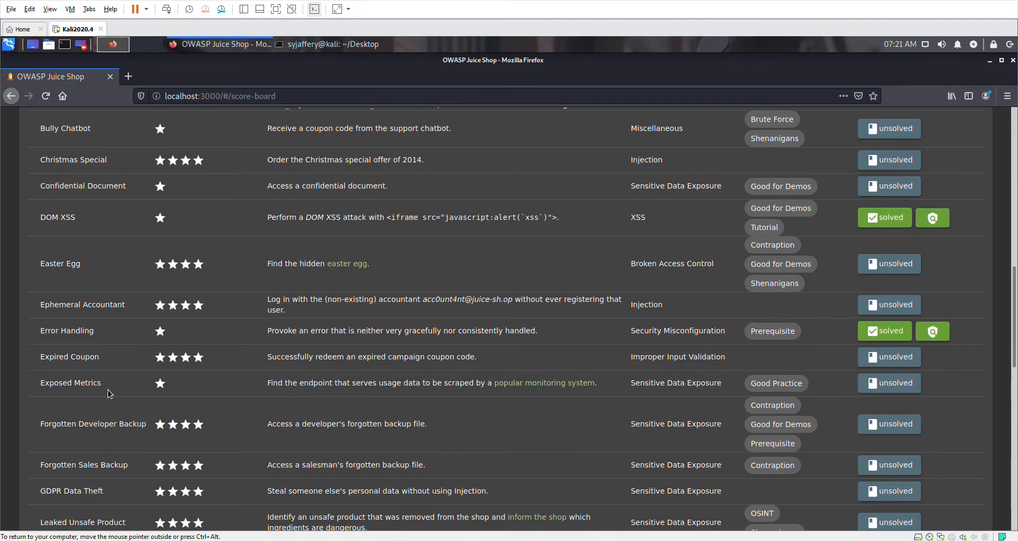
{"action": "scroll", "coordinate": [114, 392], "scroll_direction": "down", "scroll_amount": 2}
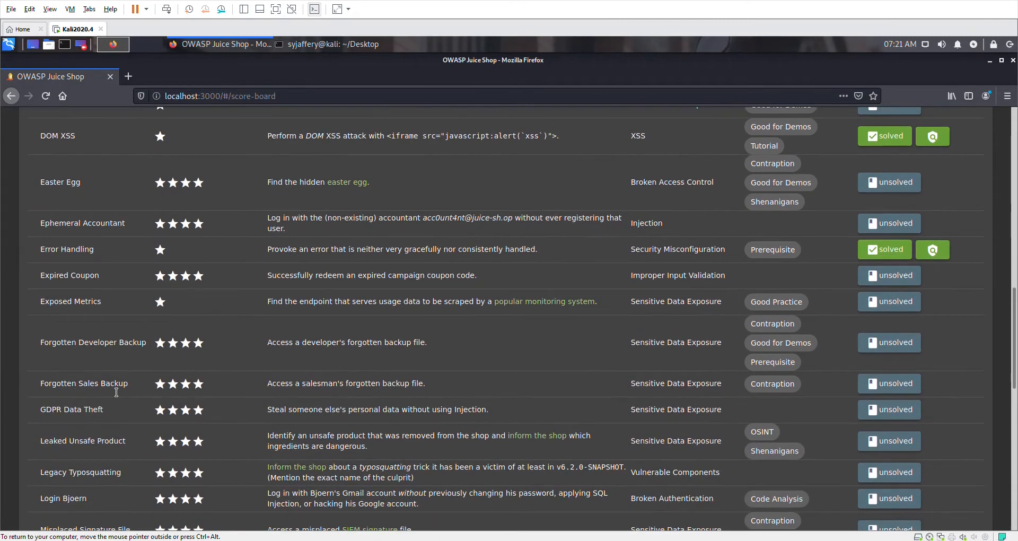
{"action": "scroll", "coordinate": [116, 391], "scroll_direction": "down", "scroll_amount": 2}
{"action": "scroll", "coordinate": [112, 391], "scroll_direction": "down", "scroll_amount": 10}
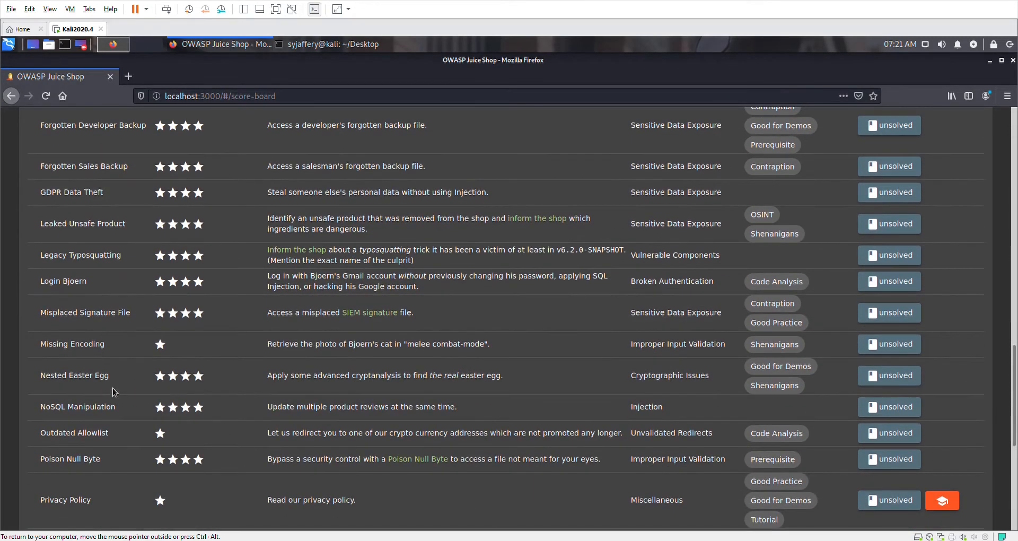
Hide the four-star challenges on the Score Board and review the list of one-star challenges.
{"action": "scroll", "coordinate": [112, 391], "scroll_direction": "up", "scroll_amount": 20}
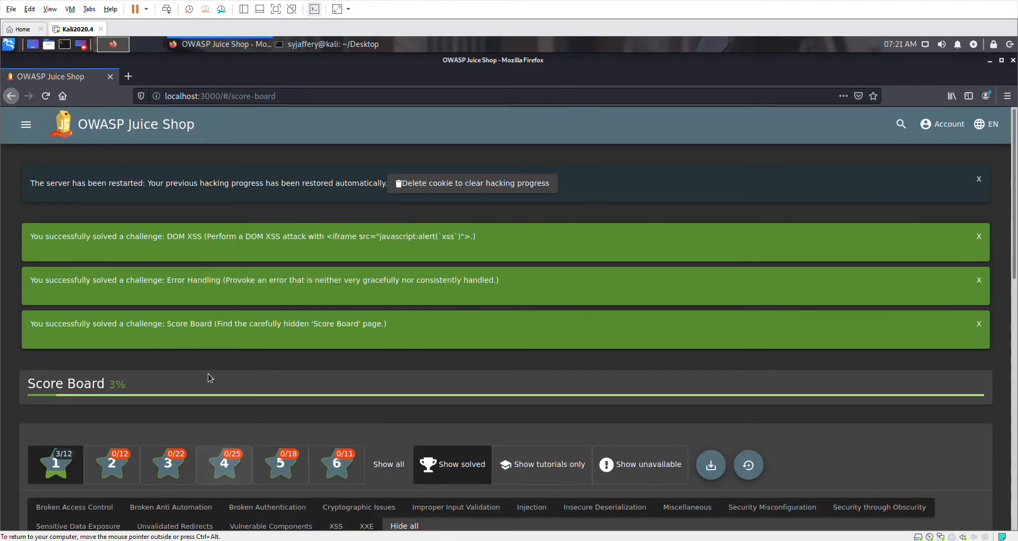
{"action": "scroll", "coordinate": [159, 404], "scroll_direction": "down", "scroll_amount": 3}
{"action": "scroll", "coordinate": [159, 404], "scroll_direction": "down", "scroll_amount": 4}
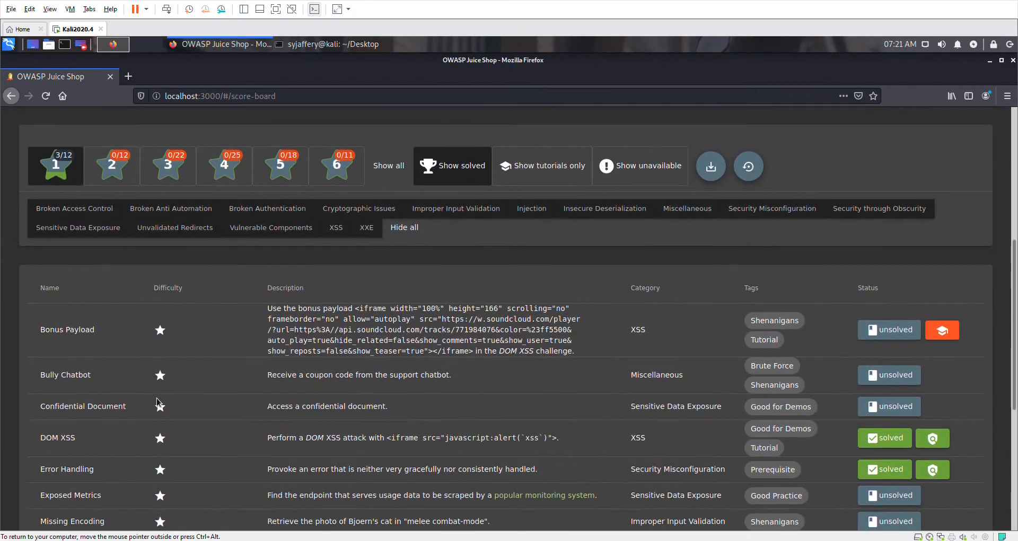
{"action": "scroll", "coordinate": [159, 403], "scroll_direction": "down", "scroll_amount": 5}
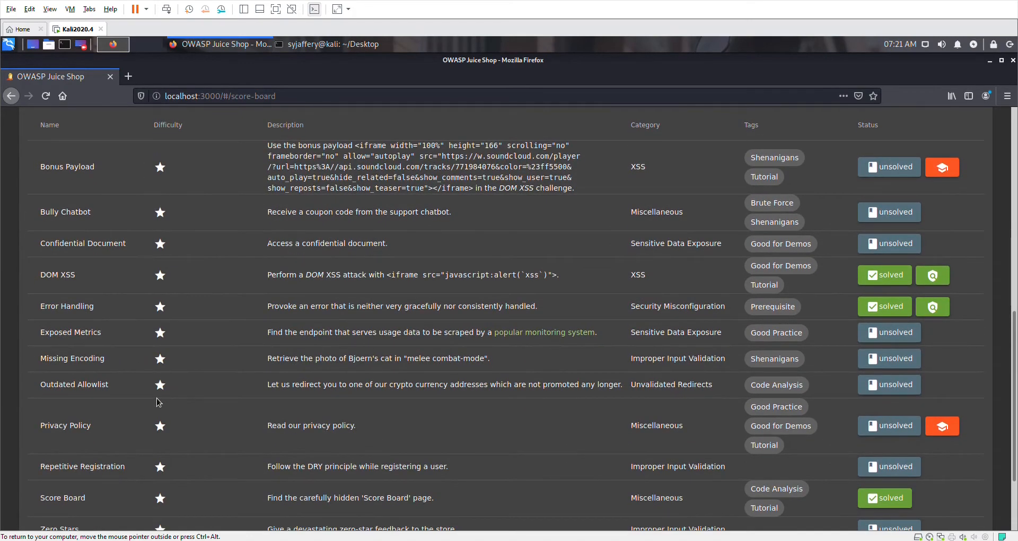
{"action": "scroll", "coordinate": [160, 403], "scroll_direction": "down", "scroll_amount": 2}
{"action": "scroll", "coordinate": [160, 403], "scroll_direction": "up", "scroll_amount": 6}
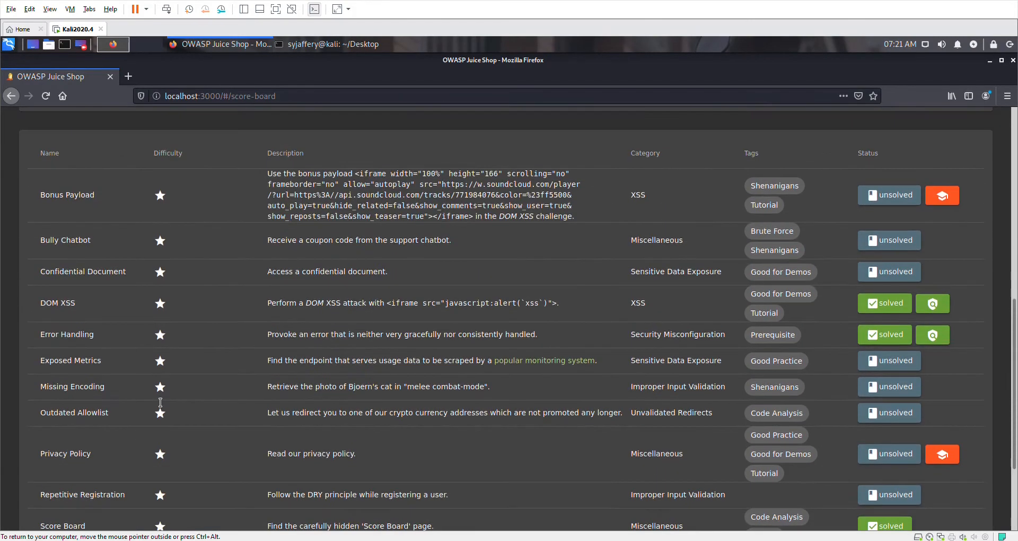
{"action": "scroll", "coordinate": [159, 404], "scroll_direction": "up", "scroll_amount": 2}
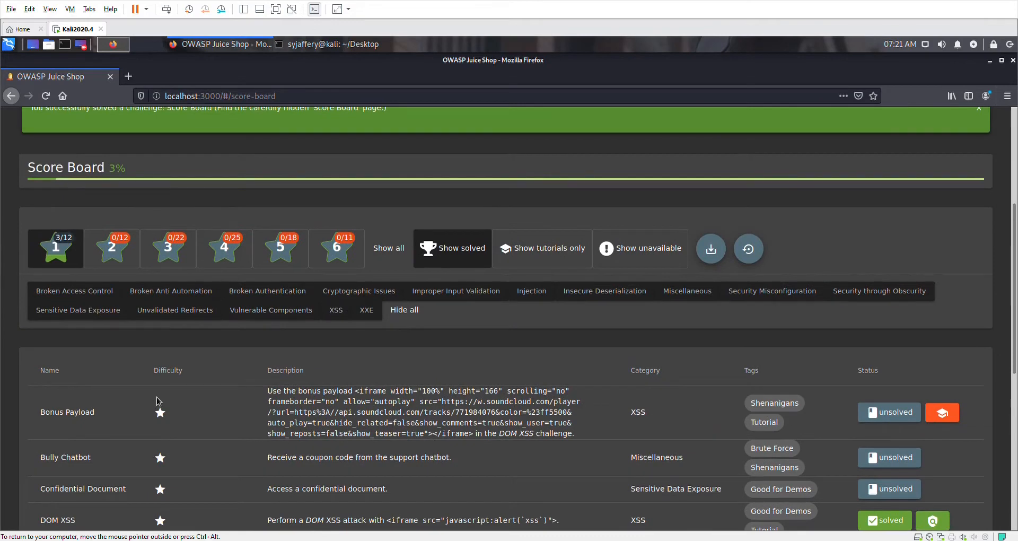
{"action": "scroll", "coordinate": [175, 373], "scroll_direction": "up", "scroll_amount": 3}
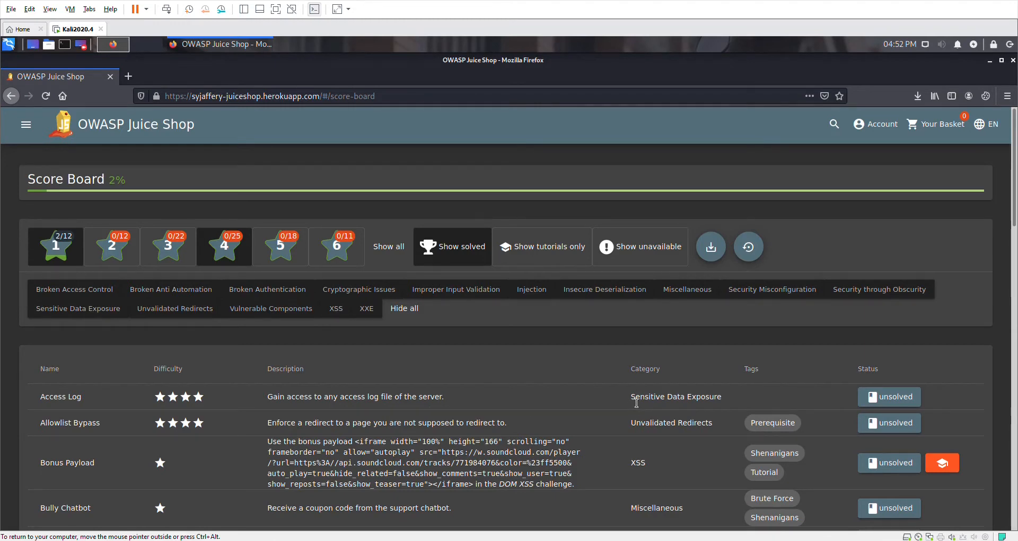
Highlight the Sensitive Data Exposure category of the Access Log challenge, and clear the highlight.
{"action": "left_click_drag", "start_coordinate": [632, 398], "coordinate": [730, 400]}
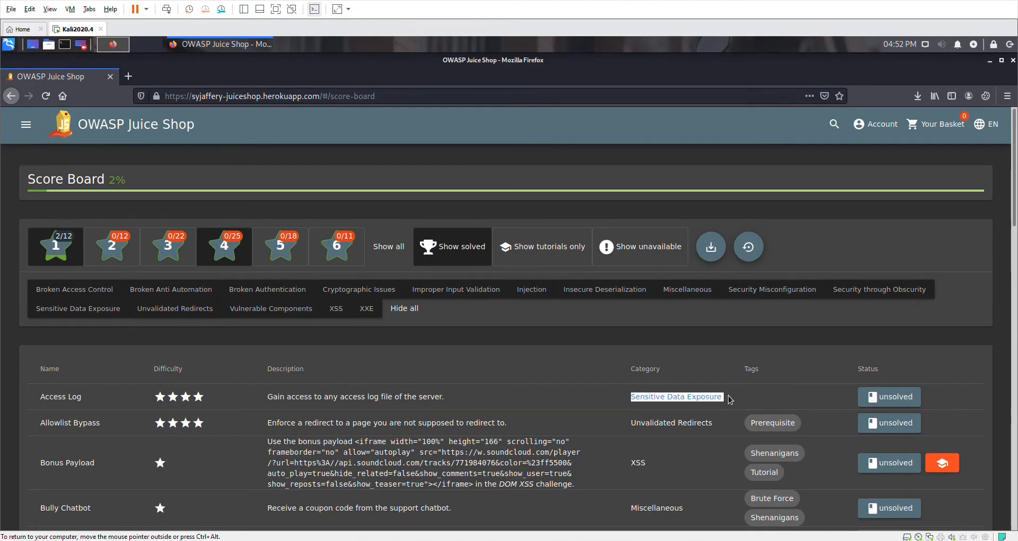
{"action": "left_click", "coordinate": [697, 377]}
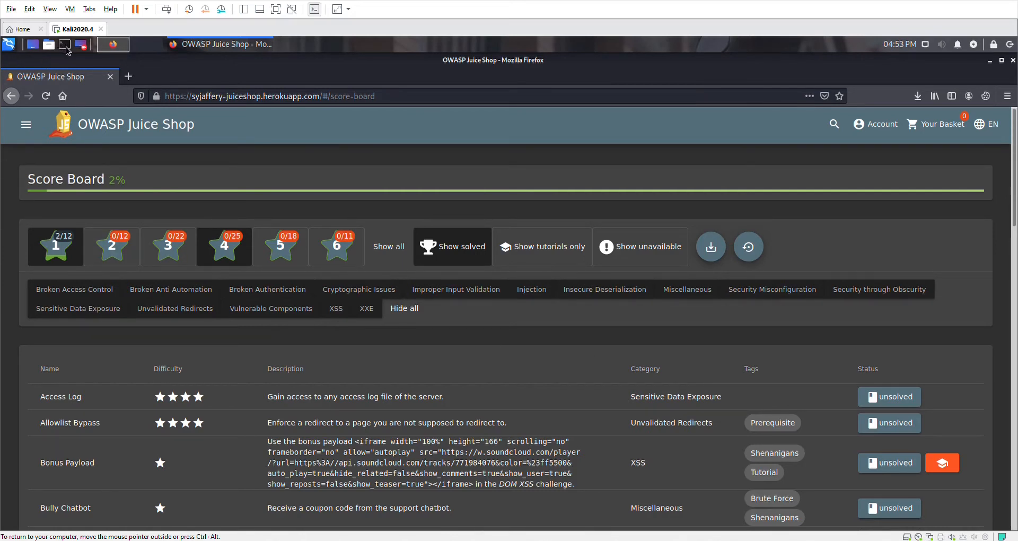
Search the Kali applications for dir and launch OWASP DirBuster.
{"action": "left_click", "coordinate": [9, 44]}
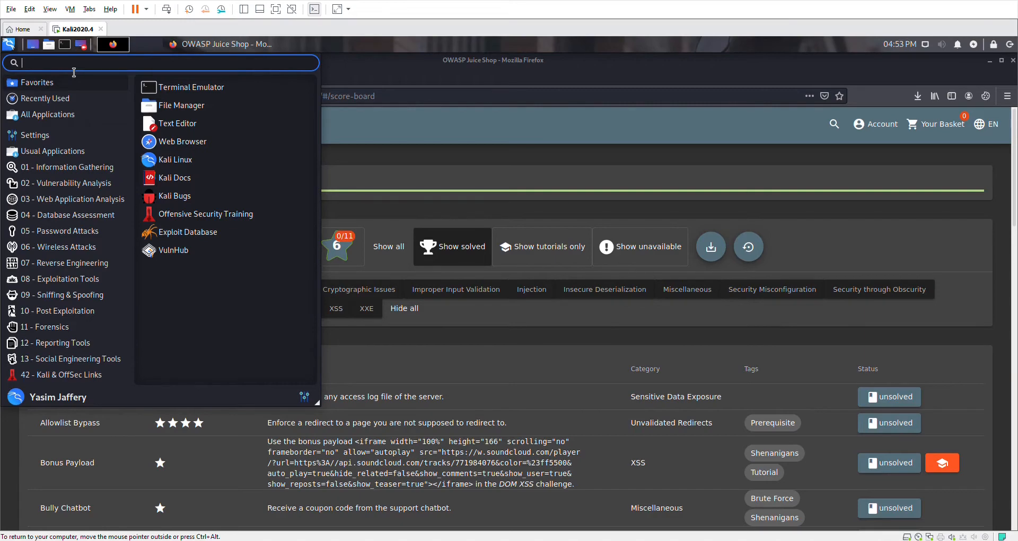
{"action": "type", "text": "dir"}
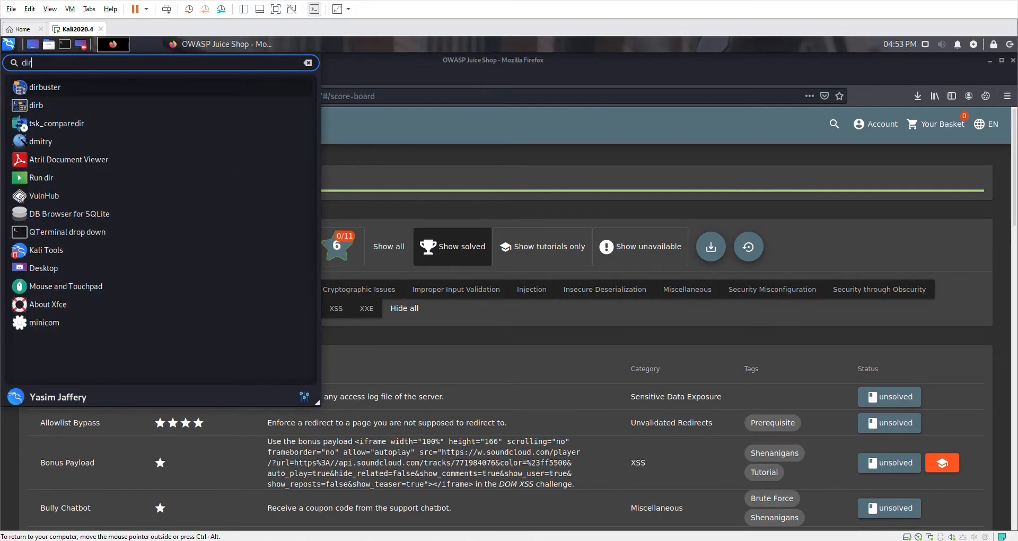
{"action": "key", "text": "Down"}
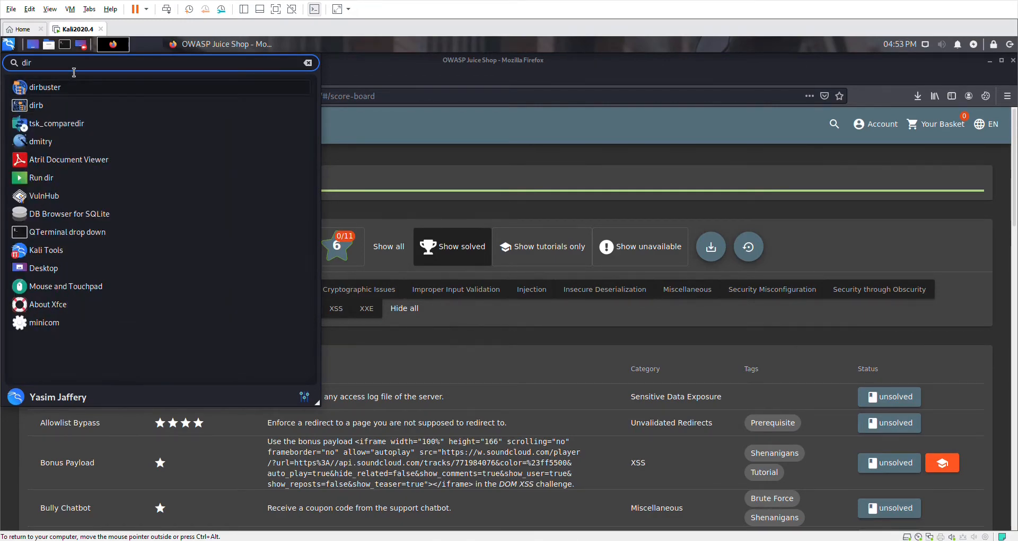
{"action": "key", "text": "Escape"}
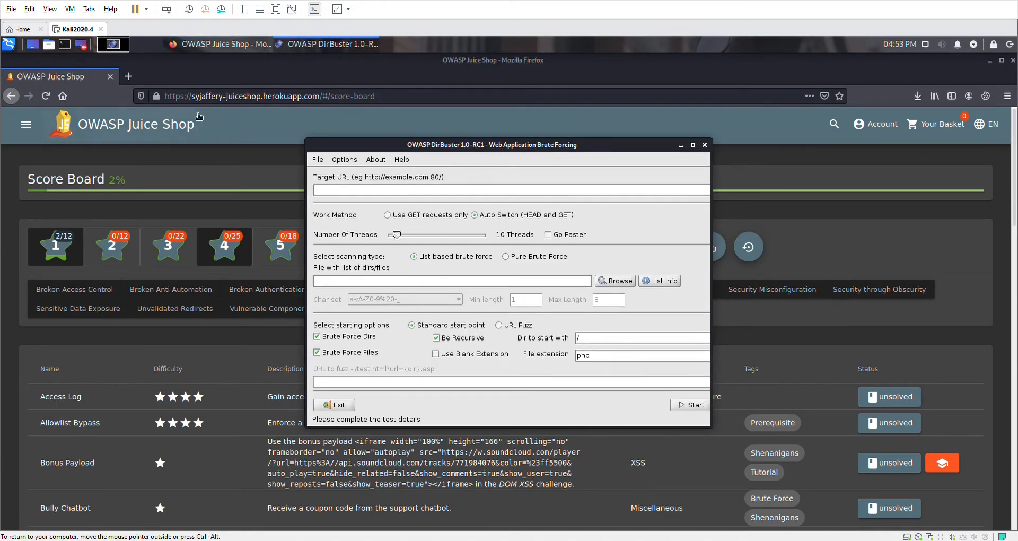
Copy the hosted Juice Shop's base URL from Firefox into DirBuster as the target URL, and enable Go Faster with 200 threads.
{"action": "left_click_drag", "start_coordinate": [165, 97], "coordinate": [329, 100]}
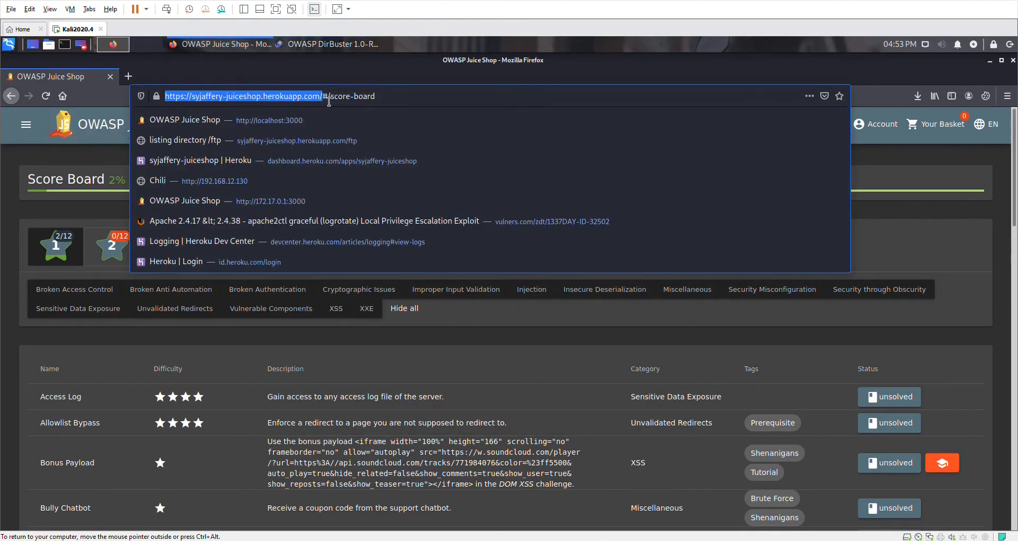
{"action": "right_click", "coordinate": [317, 99]}
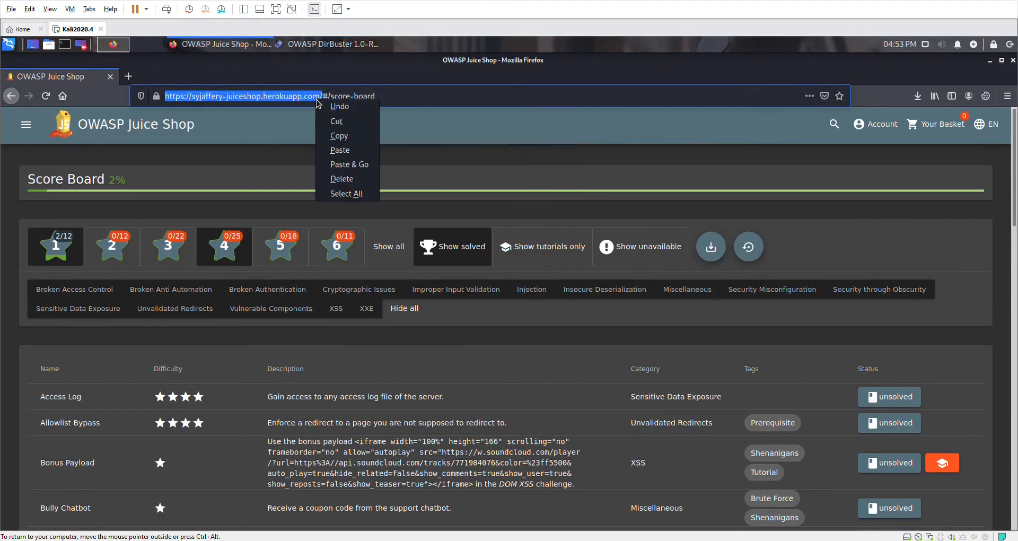
{"action": "left_click", "coordinate": [341, 136]}
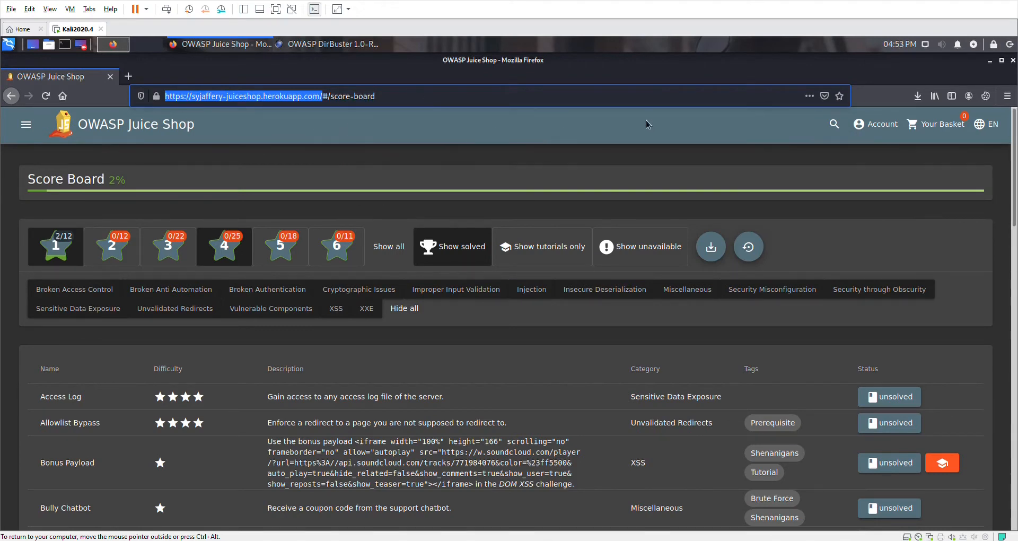
{"action": "left_click", "coordinate": [328, 45]}
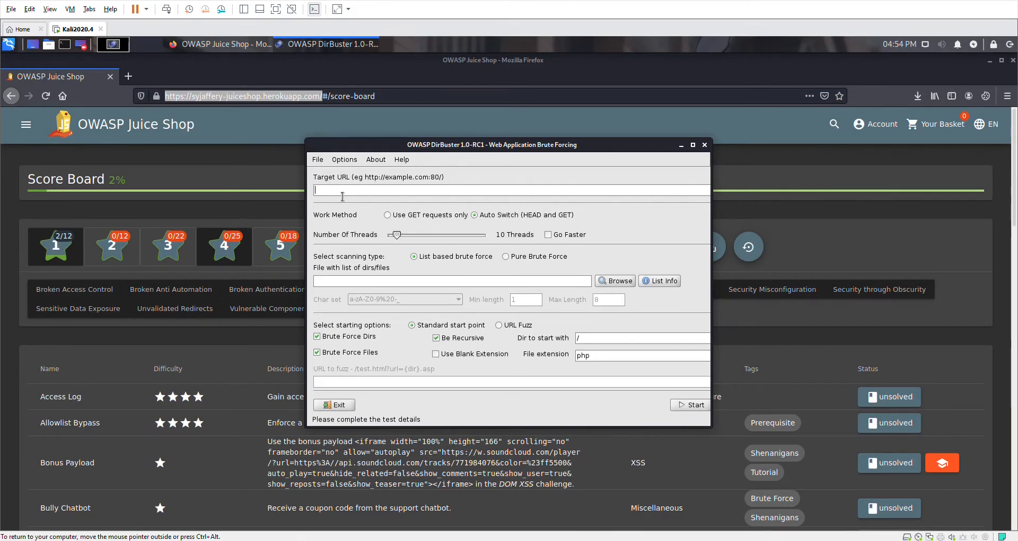
{"action": "key", "text": "ctrl+v"}
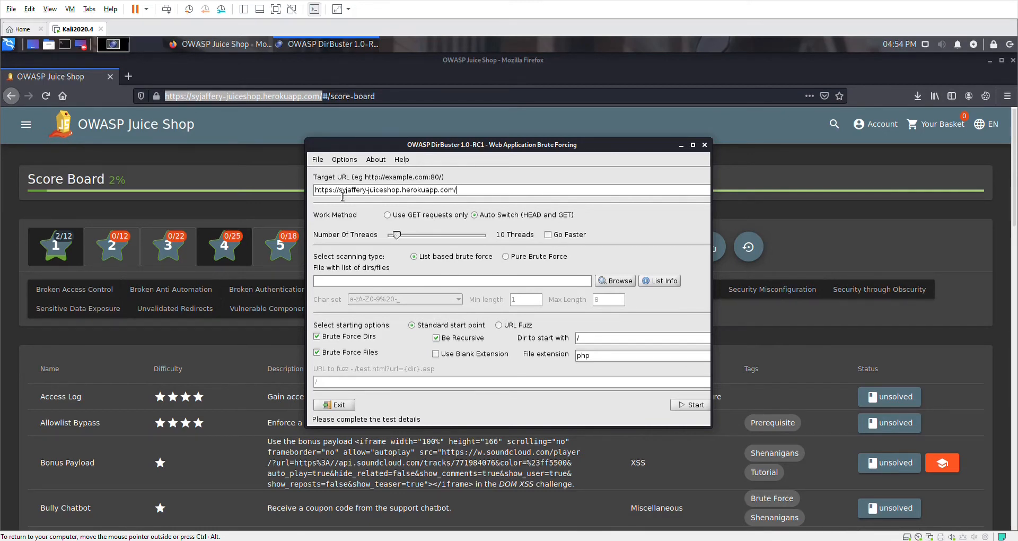
{"action": "left_click", "coordinate": [548, 234]}
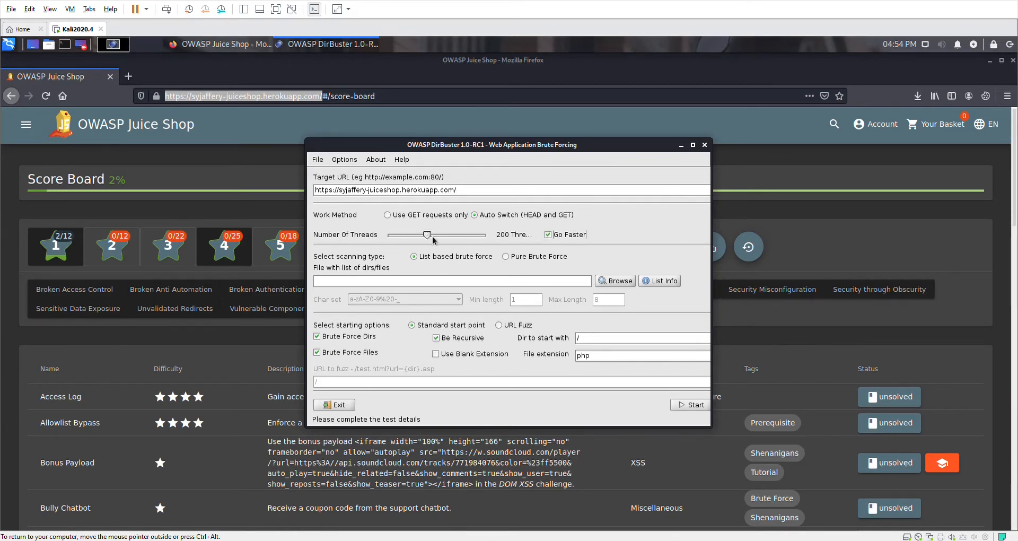
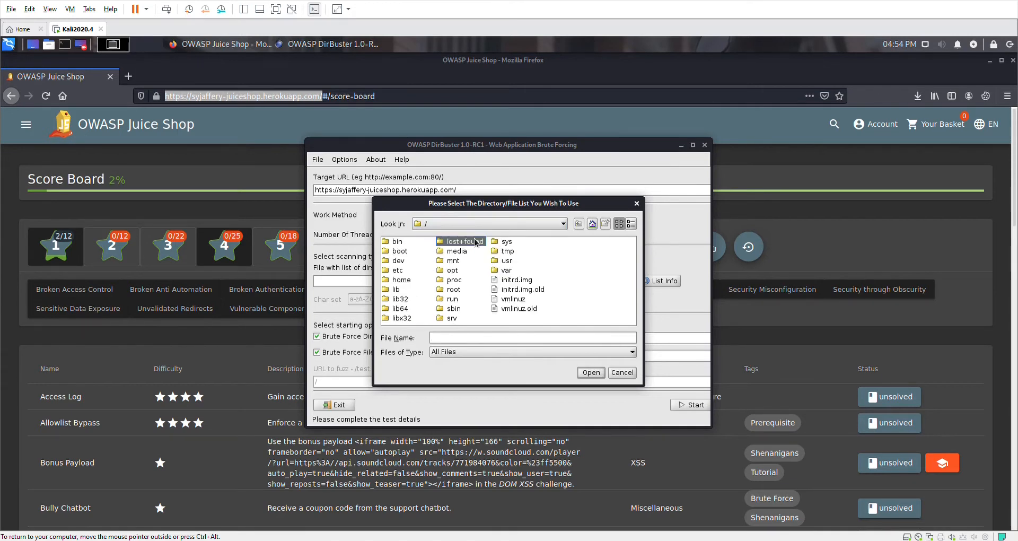
Load /usr/share/wordlists/dirb/common.txt as the file with the list of directories and files.
{"action": "double_click", "coordinate": [509, 261]}
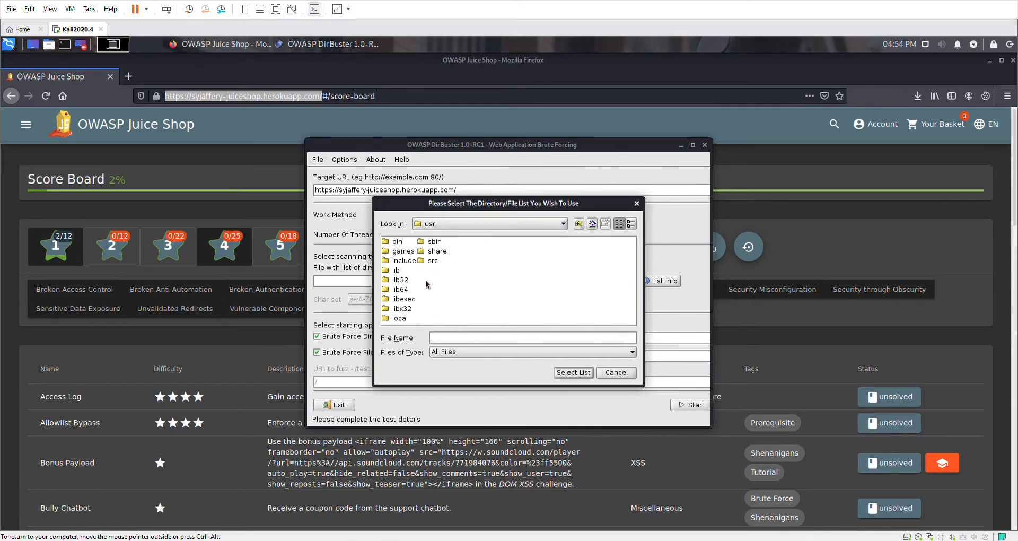
{"action": "double_click", "coordinate": [439, 252]}
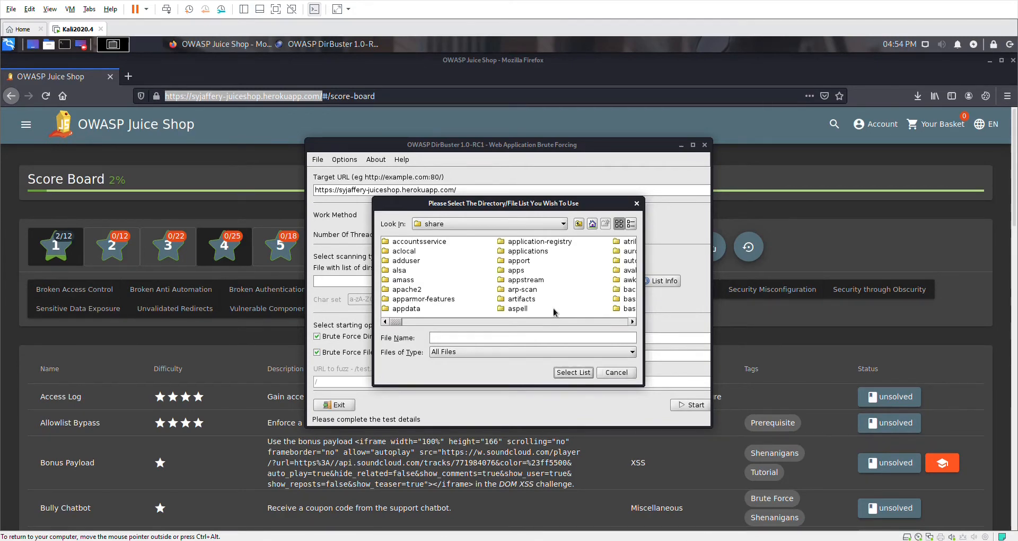
{"action": "scroll", "coordinate": [552, 311], "scroll_direction": "down", "scroll_amount": 10}
{"action": "scroll", "coordinate": [551, 308], "scroll_direction": "down", "scroll_amount": 10}
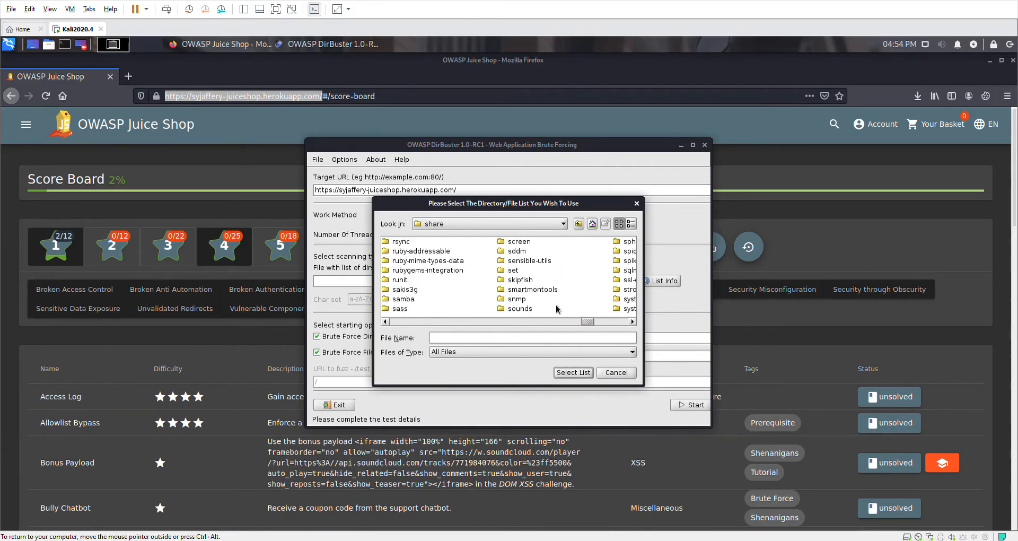
{"action": "double_click", "coordinate": [522, 308]}
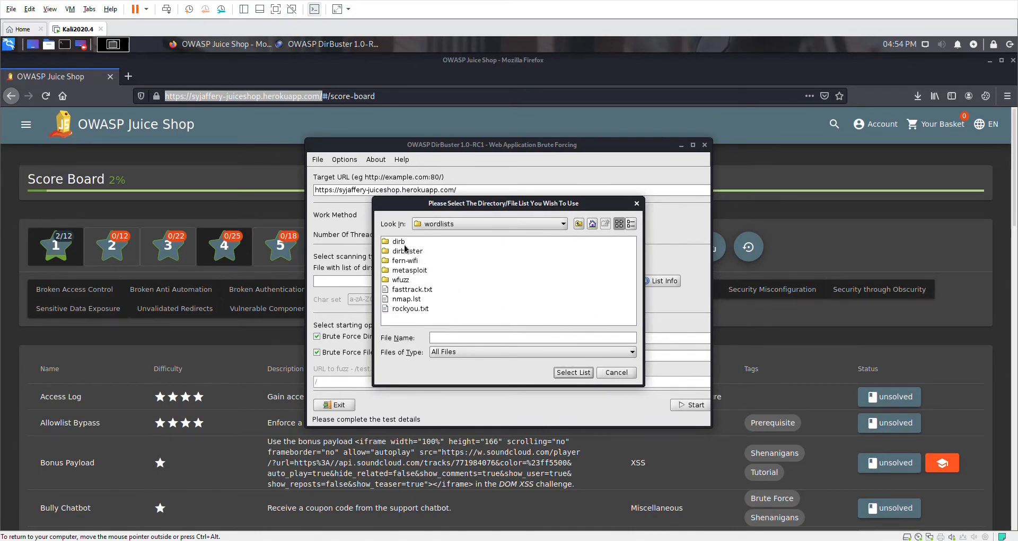
{"action": "double_click", "coordinate": [404, 243]}
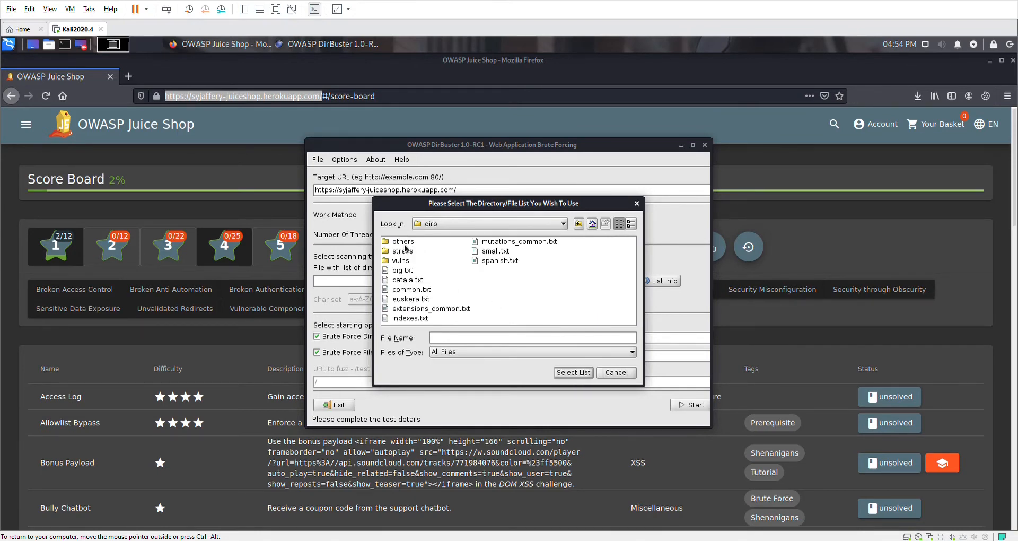
{"action": "double_click", "coordinate": [411, 290]}
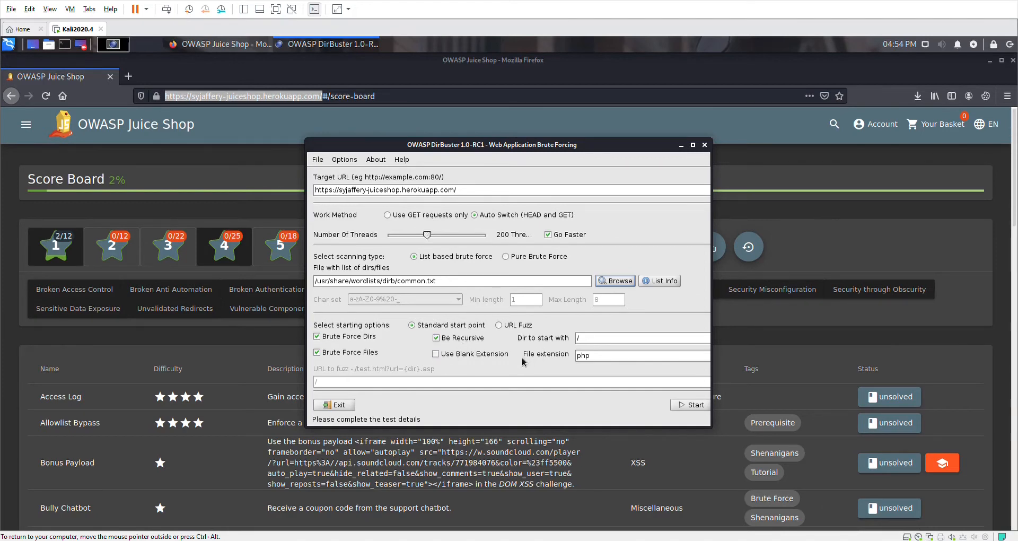
Replace the file extension for the brute-force scan with pdf, jpg.
{"action": "left_click", "coordinate": [606, 359]}
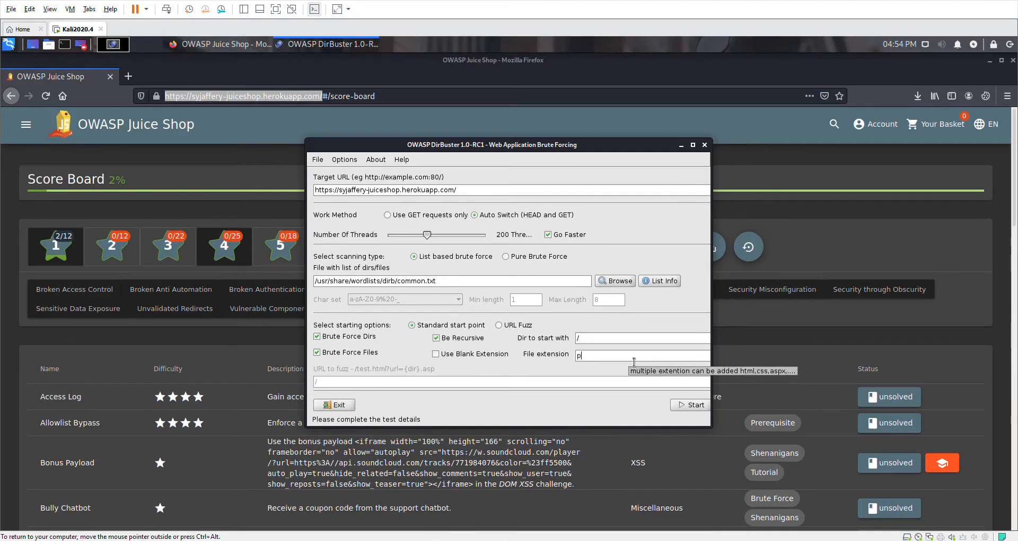
{"action": "type", "text": "df, jpg"}
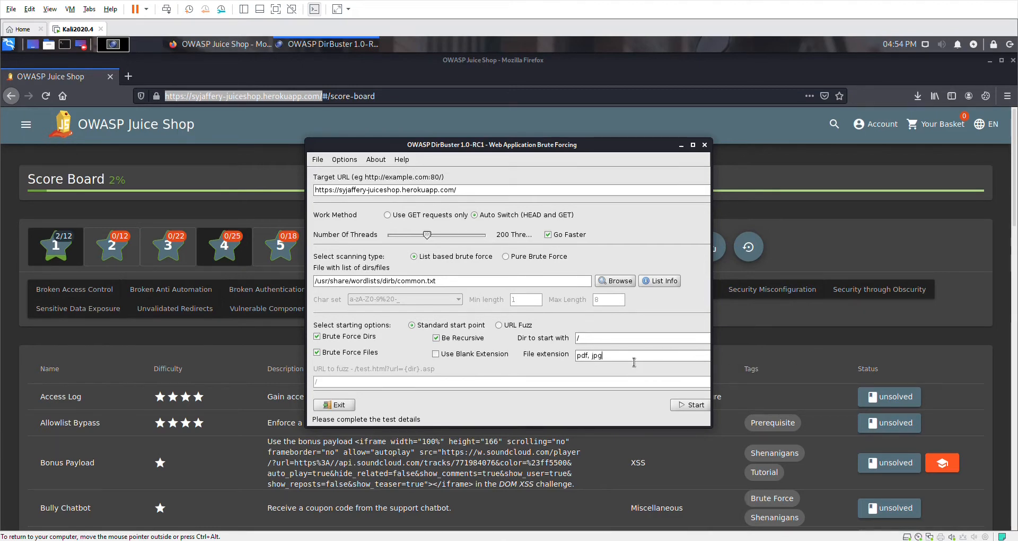
Clear the file extension, enable Use Blank Extension, and start the brute-force scan of the hosted shop.
{"action": "type", "text": ", md"}
{"action": "key", "text": "BackSpace"}
{"action": "key", "text": "BackSpace"}
{"action": "key", "text": "BackSpace"}
{"action": "key", "text": "BackSpace"}
{"action": "key", "text": "BackSpace"}
{"action": "key", "text": "BackSpace"}
{"action": "key", "text": "BackSpace"}
{"action": "key", "text": "BackSpace"}
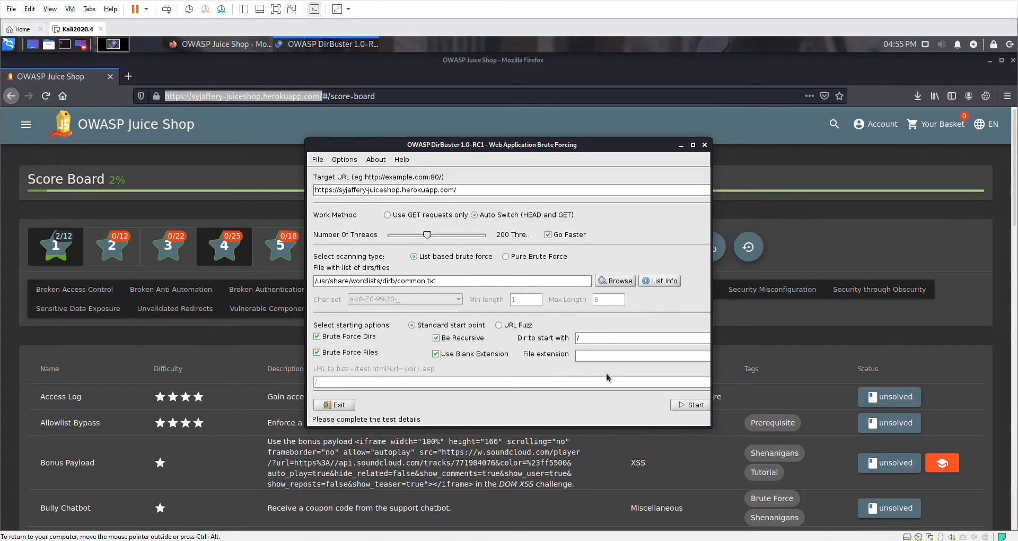
{"action": "left_click", "coordinate": [682, 406]}
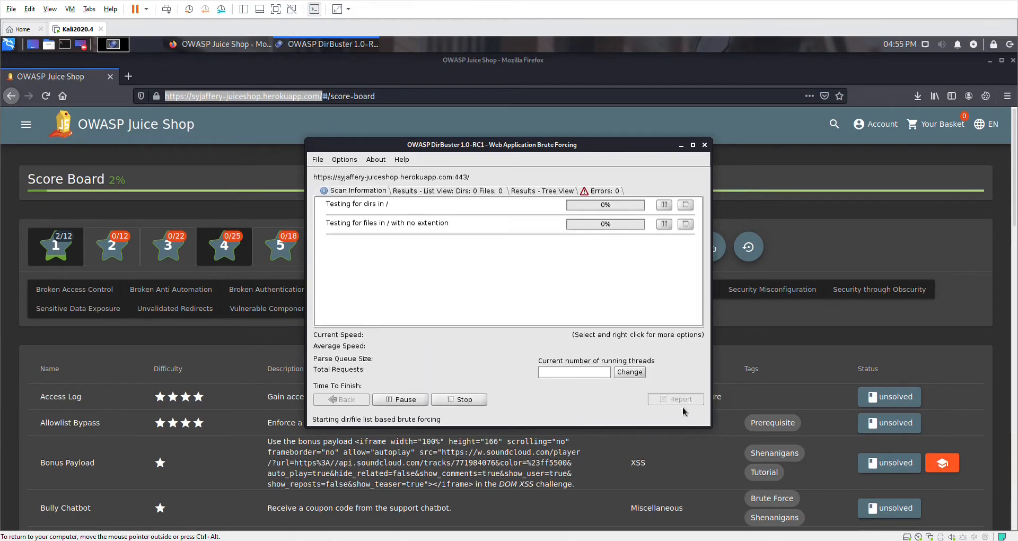
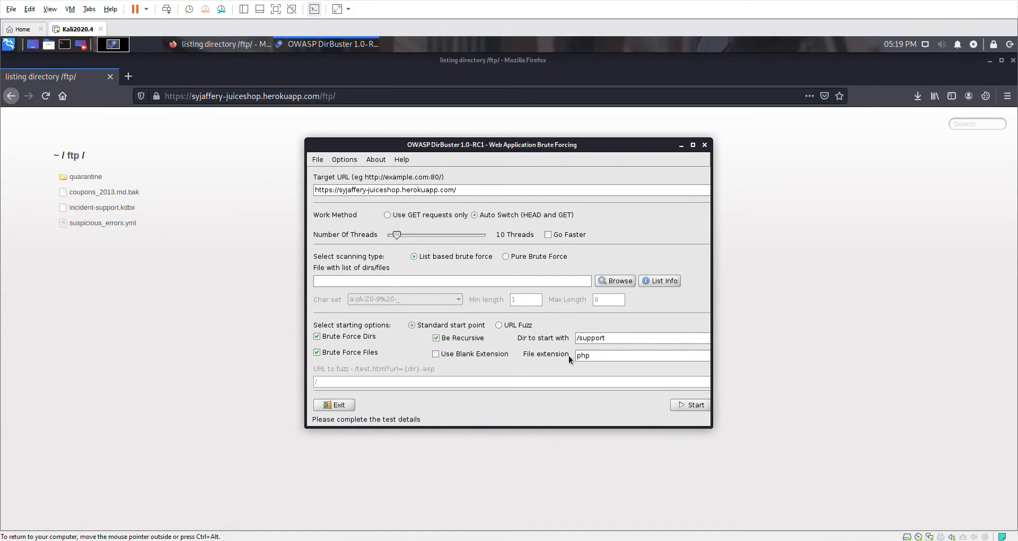
For the scan starting in /support, set the file extension to log and load /usr/share/wordlists/dirb/common.txt as the directory and file list.
{"action": "left_click", "coordinate": [633, 361]}
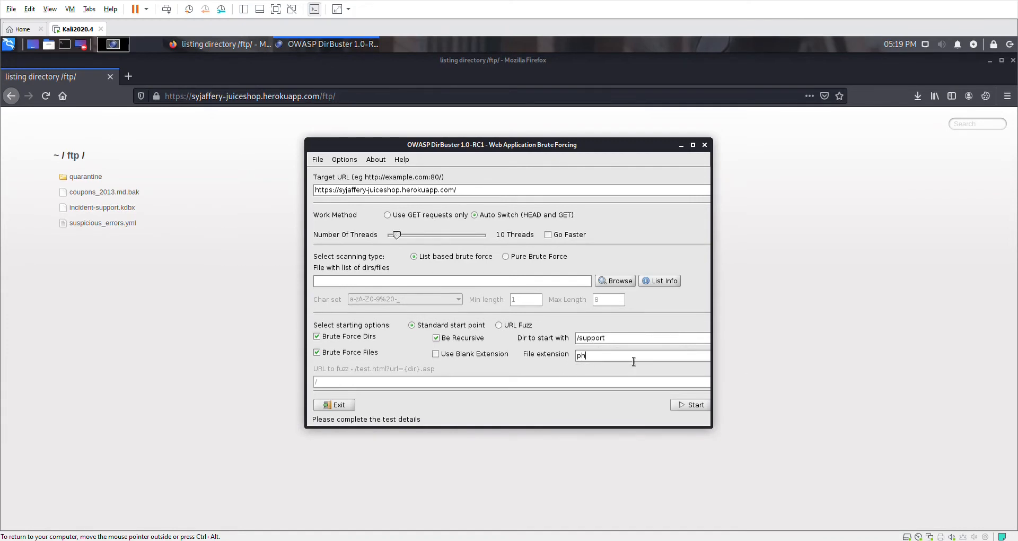
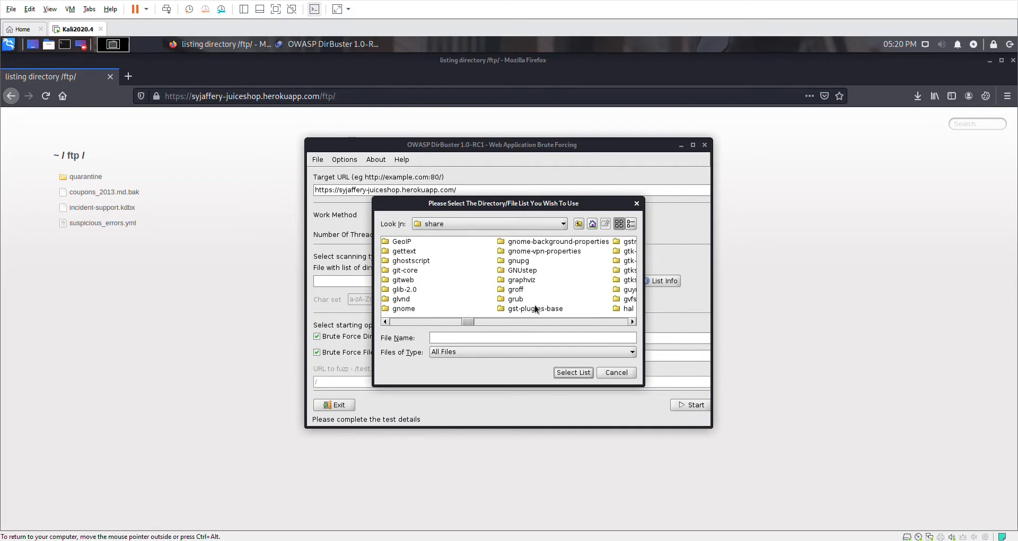
{"action": "scroll", "coordinate": [536, 308], "scroll_direction": "down", "scroll_amount": 10}
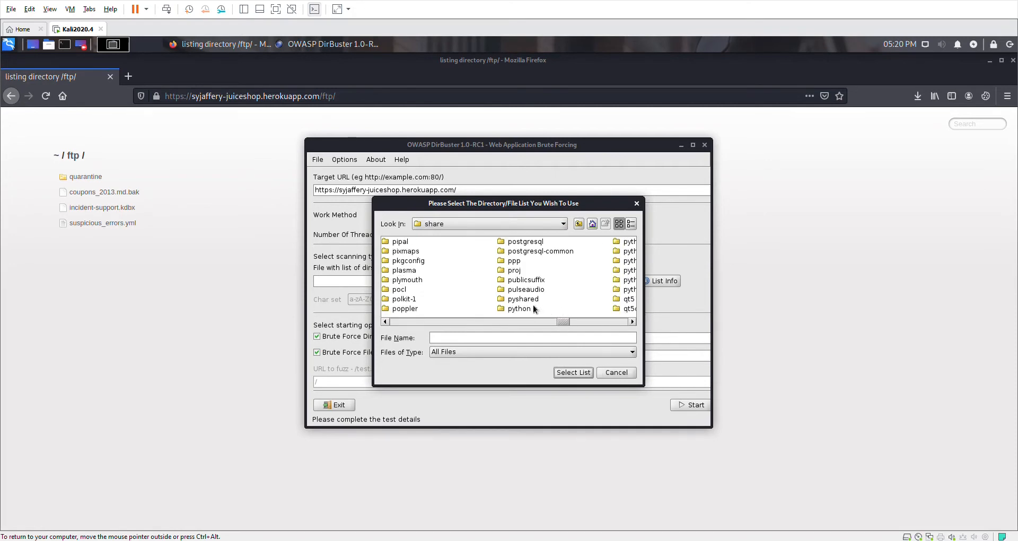
{"action": "scroll", "coordinate": [533, 309], "scroll_direction": "down", "scroll_amount": 3}
{"action": "scroll", "coordinate": [522, 311], "scroll_direction": "down", "scroll_amount": 10}
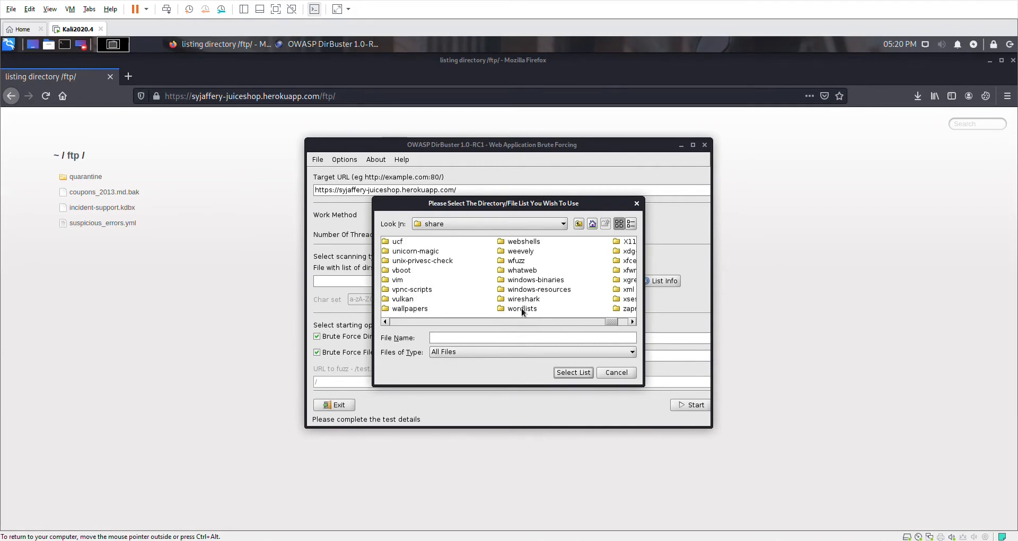
{"action": "double_click", "coordinate": [521, 309]}
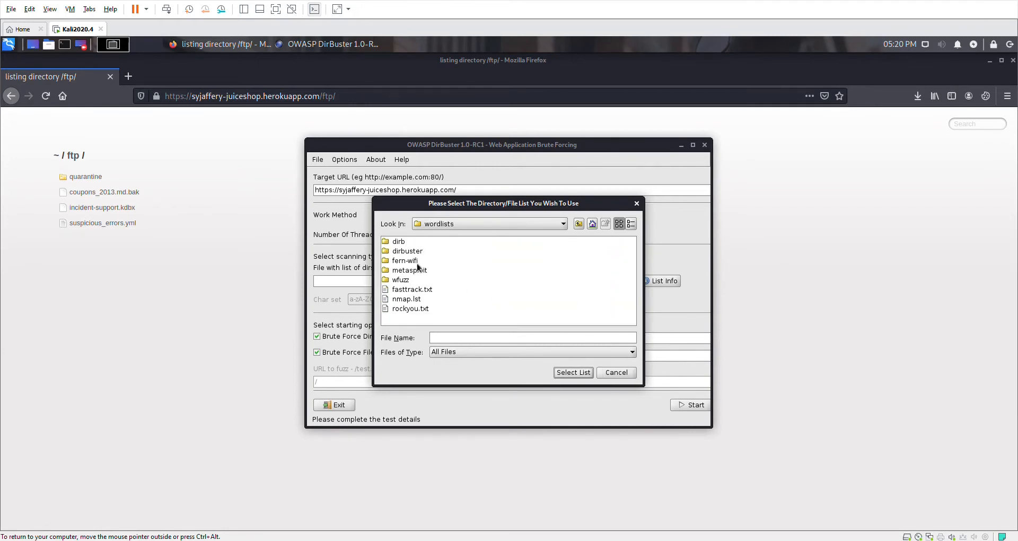
{"action": "double_click", "coordinate": [402, 245]}
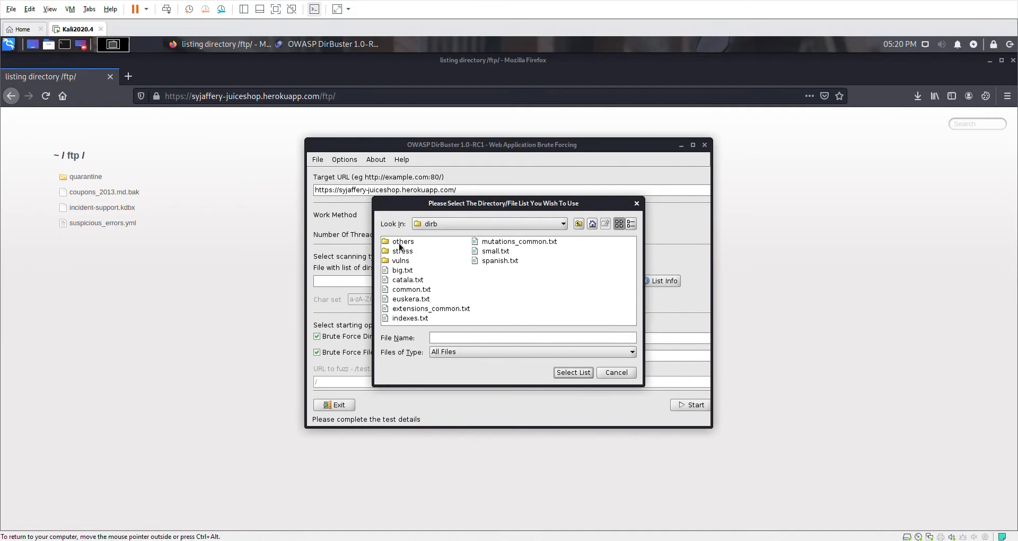
{"action": "left_click", "coordinate": [417, 291]}
{"action": "double_click", "coordinate": [417, 290]}
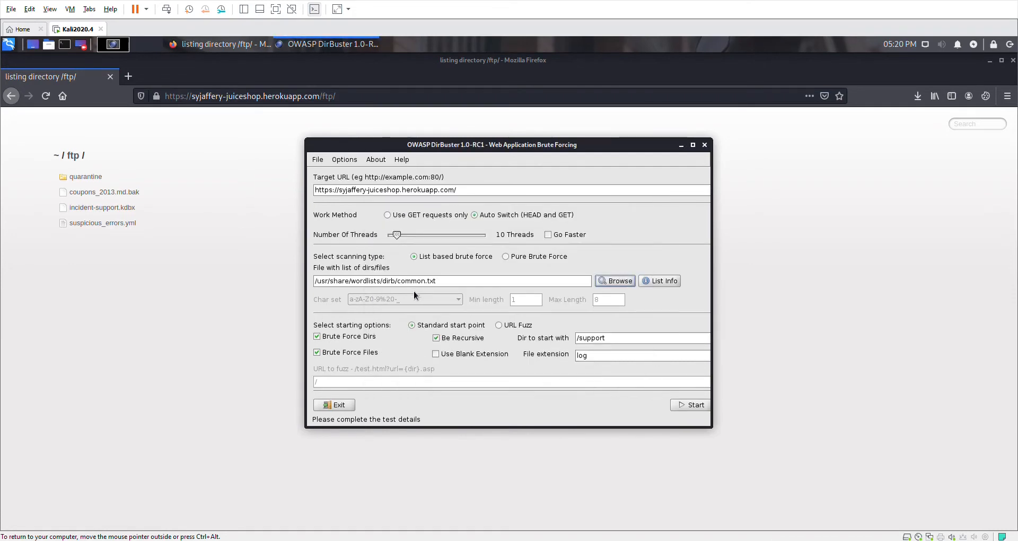
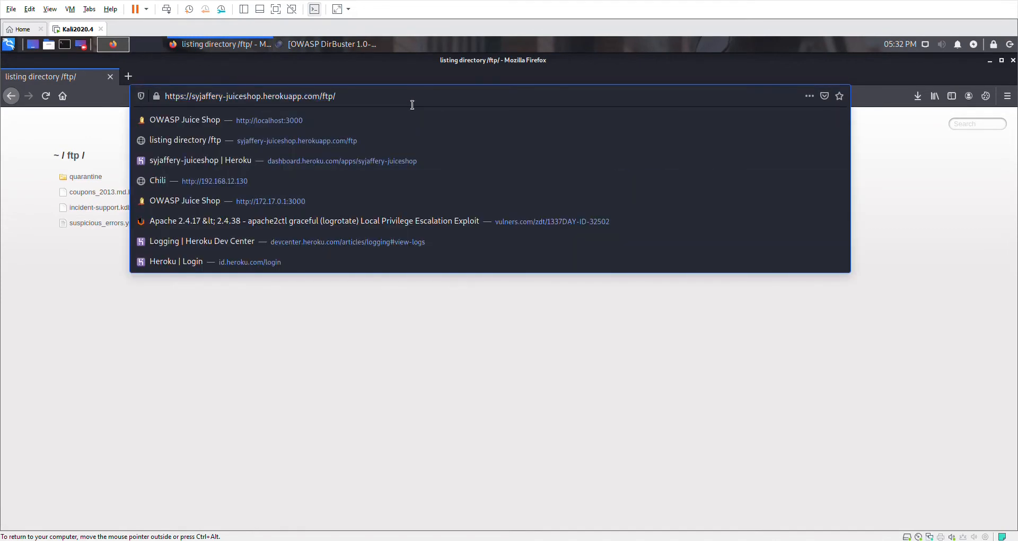
In Firefox, replace the ftp path in the hosted shop's address with suport/Logs and load it.
{"action": "key", "text": "BackSpace"}
{"action": "key", "text": "BackSpace"}
{"action": "key", "text": "BackSpace"}
{"action": "key", "text": "BackSpace"}
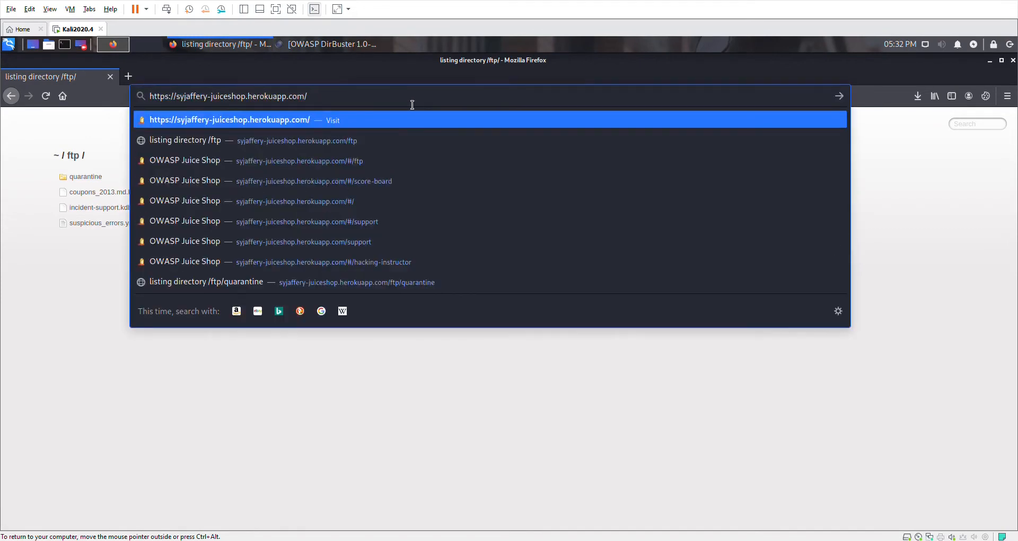
{"action": "type", "text": "suport/Logs"}
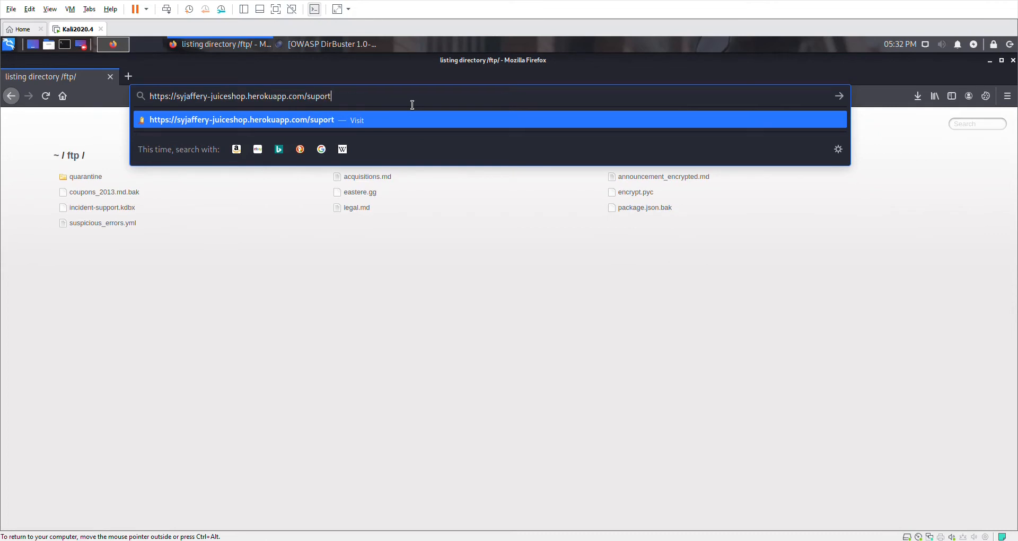
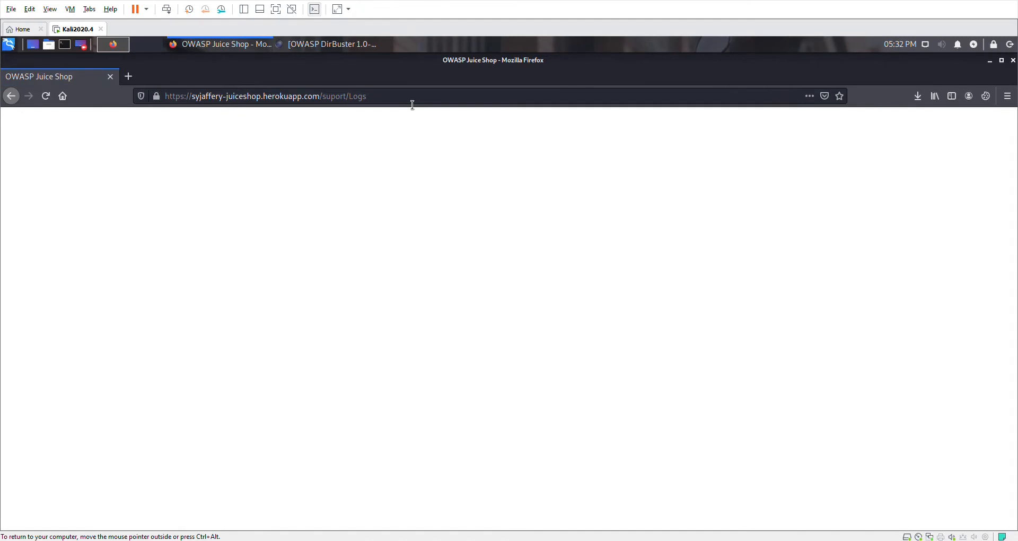
Try the lowercase path suport/logs on the hosted shop and reload the page.
{"action": "left_click", "coordinate": [413, 102]}
{"action": "left_click", "coordinate": [412, 103]}
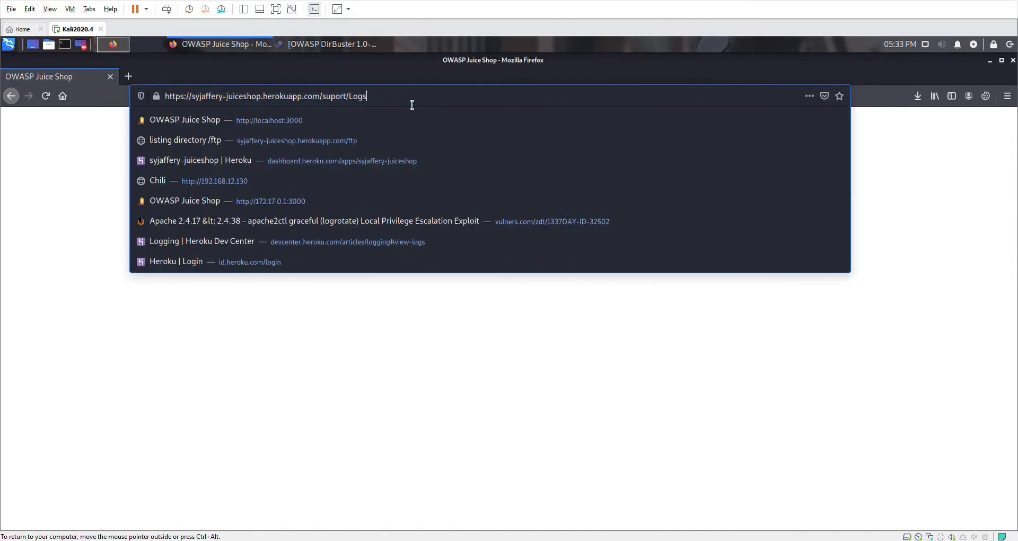
{"action": "key", "text": "BackSpace"}
{"action": "key", "text": "BackSpace"}
{"action": "key", "text": "BackSpace"}
{"action": "key", "text": "BackSpace"}
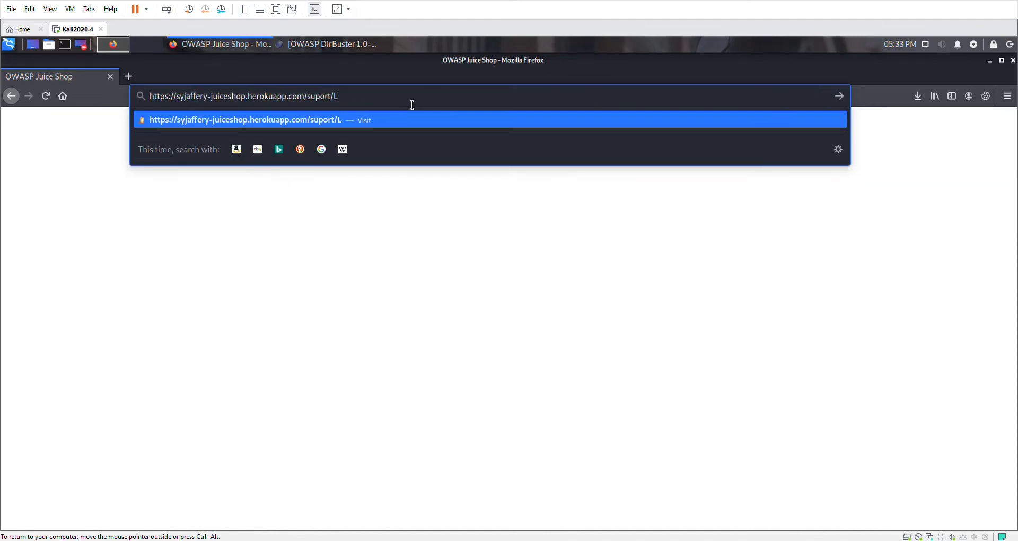
{"action": "type", "text": "logs"}
{"action": "key", "text": "Return"}
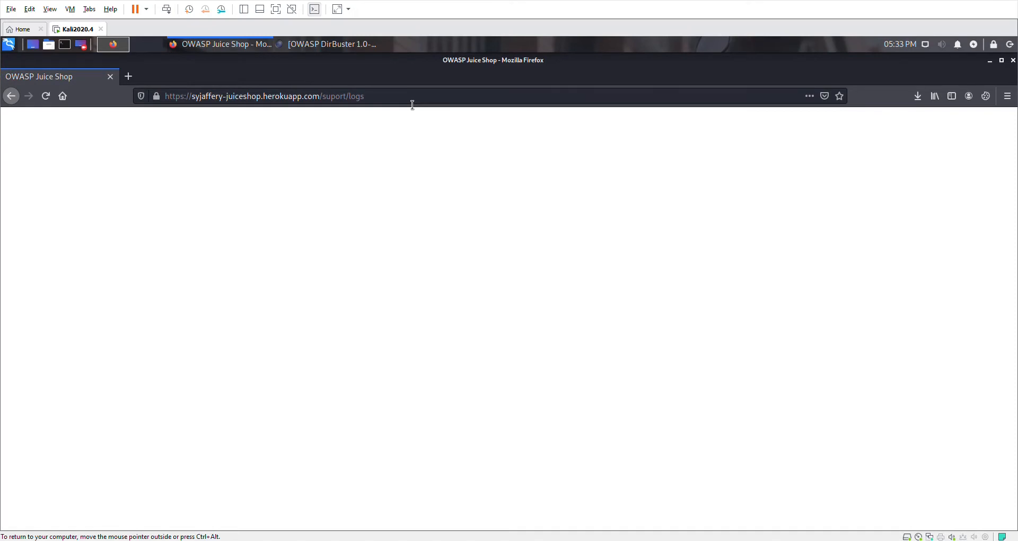
{"action": "left_click", "coordinate": [413, 104]}
{"action": "key", "text": "End"}
{"action": "key", "text": "Return"}
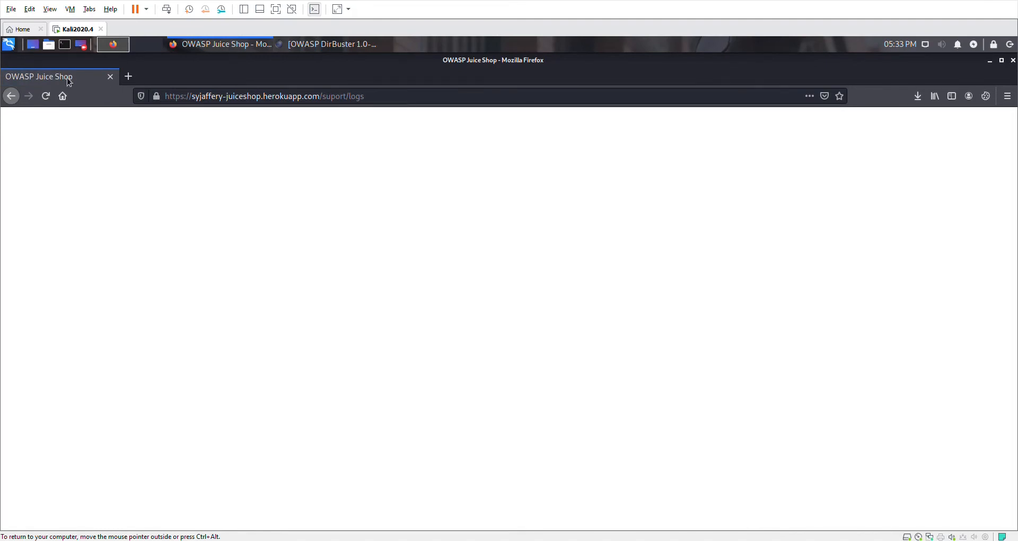
{"action": "left_click", "coordinate": [46, 96]}
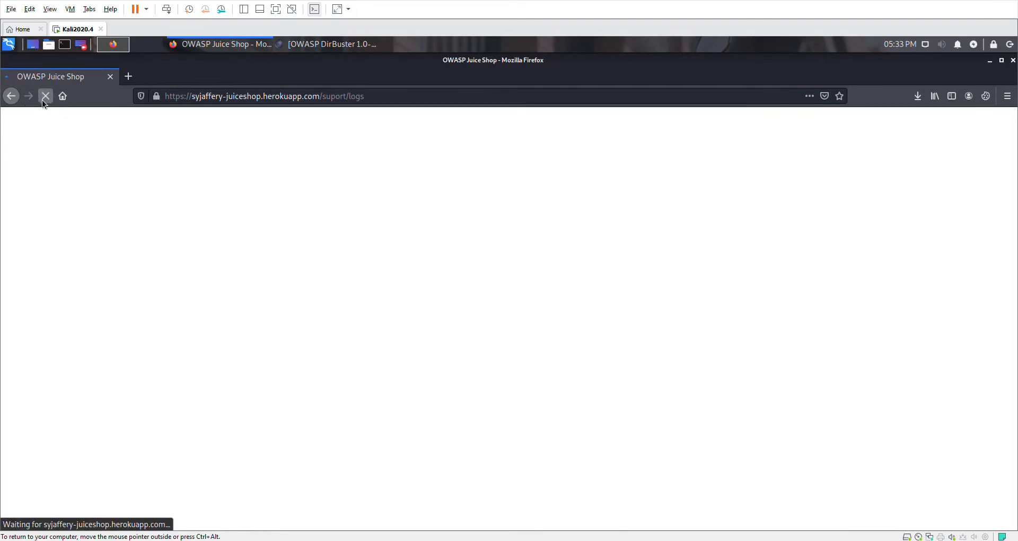
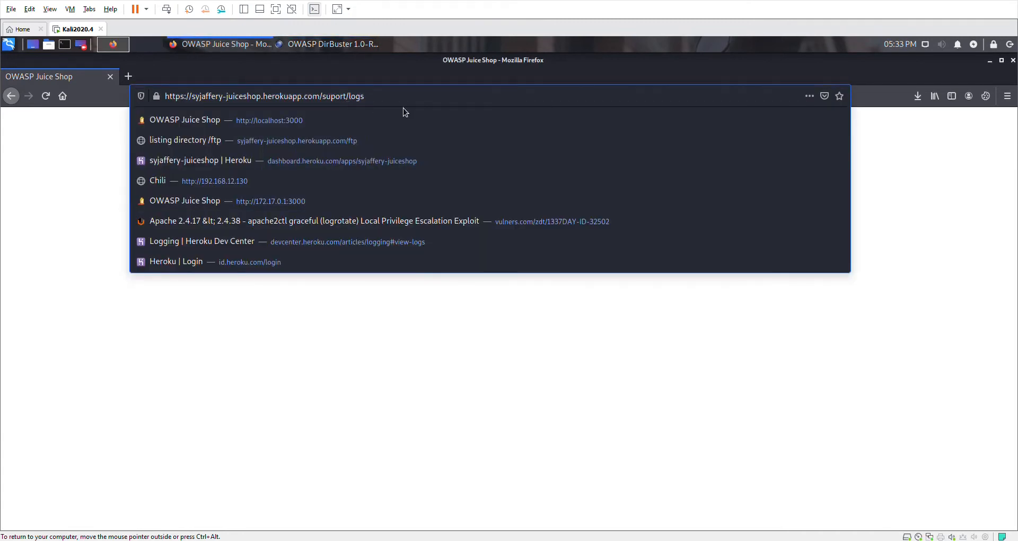
Correct the path in the address to support/Logs and open that directory listing.
{"action": "type", "text": "p"}
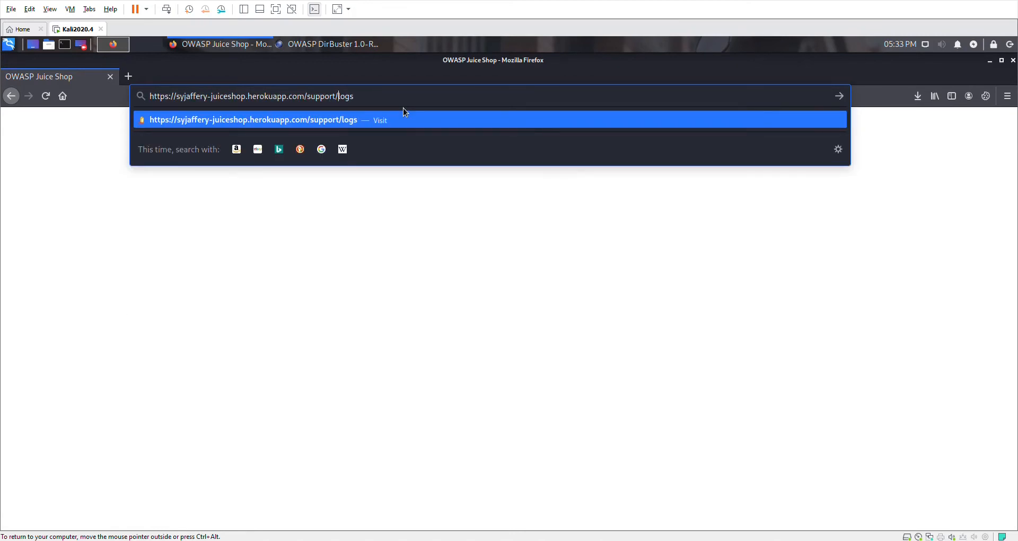
{"action": "key", "text": "Delete"}
{"action": "type", "text": "L"}
{"action": "key", "text": "Return"}
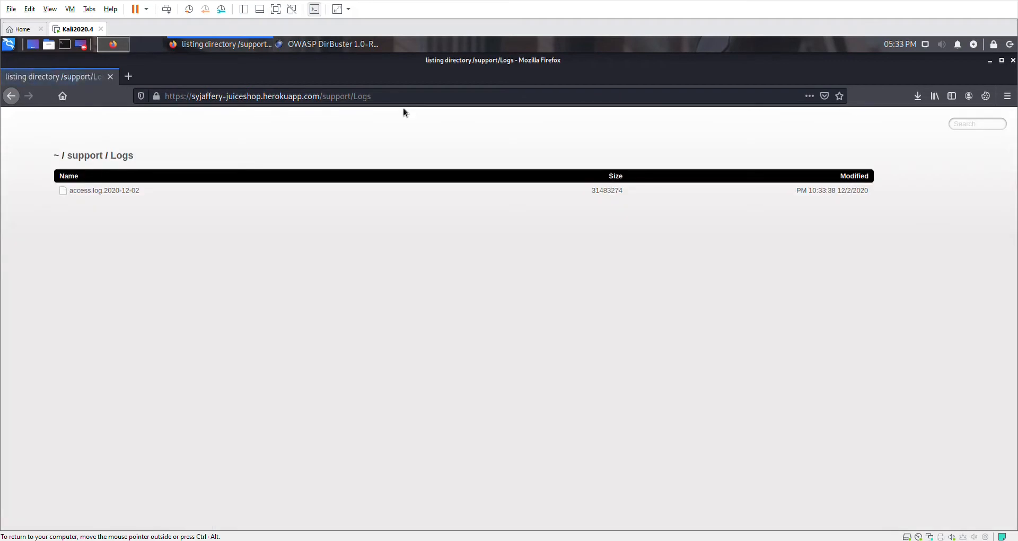
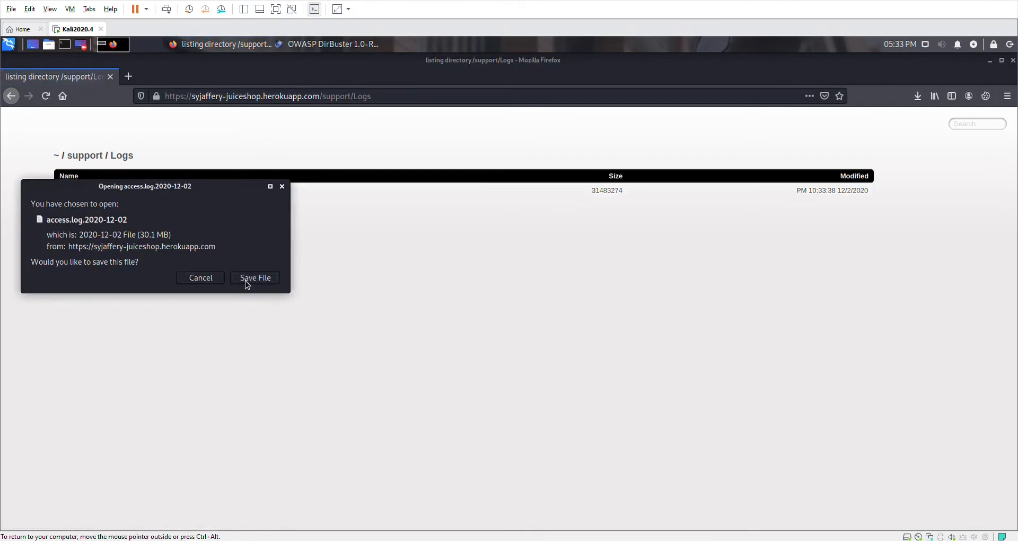
Save access.log.2020-12-02 from the Logs directory and open the downloaded file.
{"action": "left_click", "coordinate": [250, 279]}
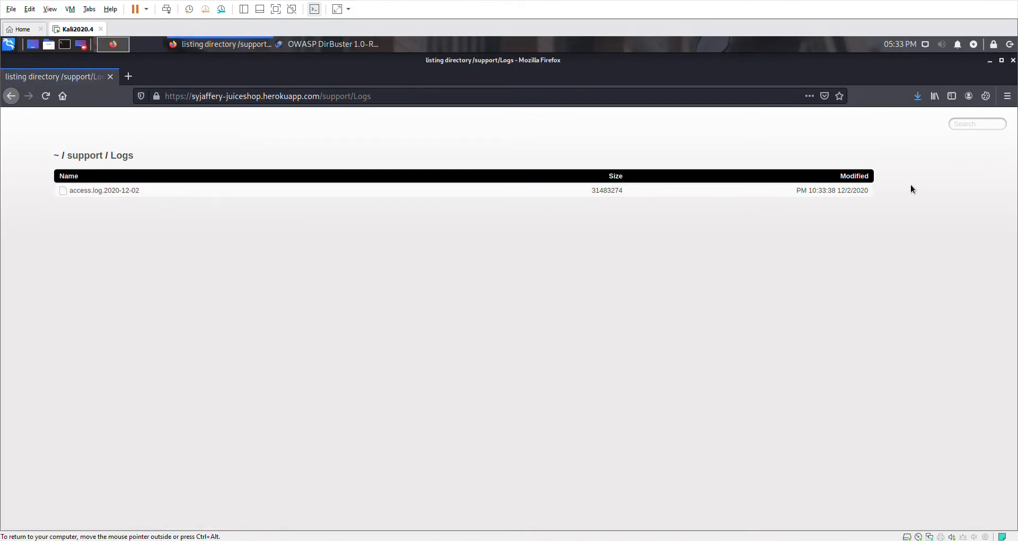
{"action": "left_click", "coordinate": [917, 99]}
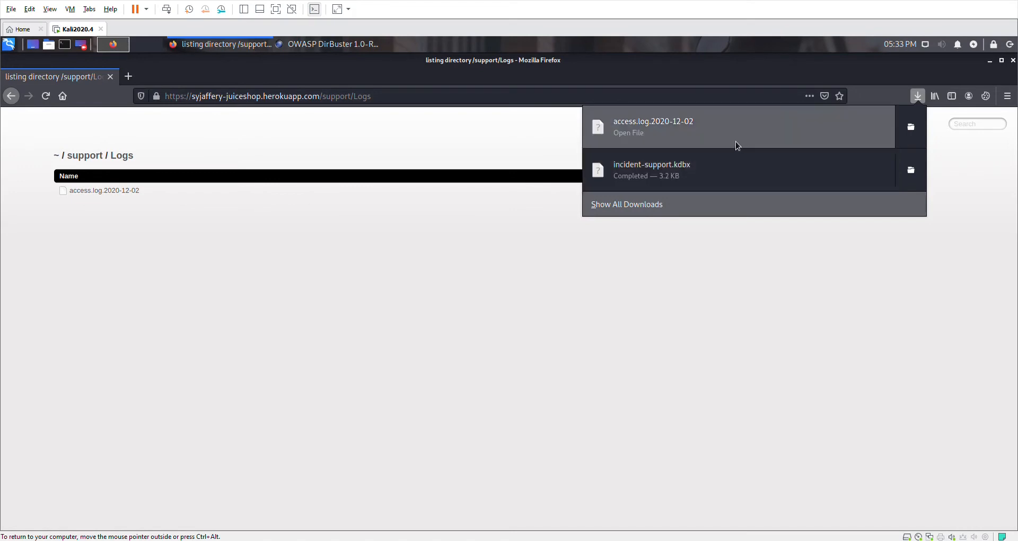
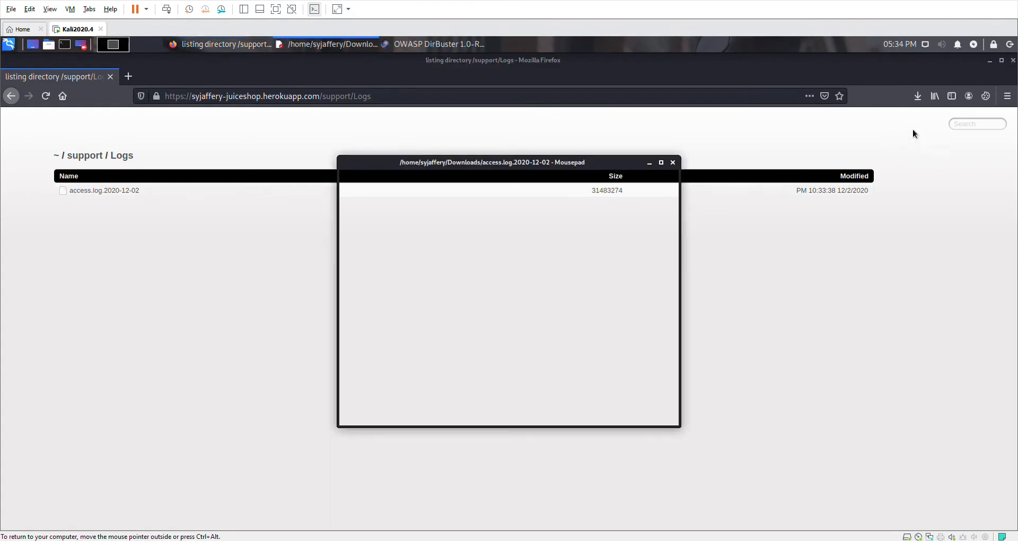
Examine the logged requests in the downloaded access.log.2020-12-02, and close the file.
{"action": "scroll", "coordinate": [518, 296], "scroll_direction": "down", "scroll_amount": 15}
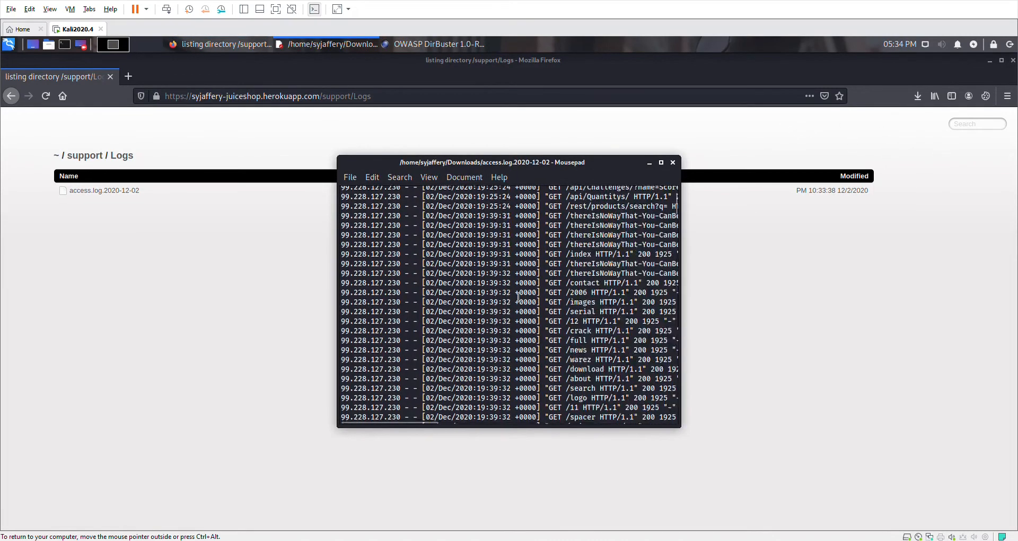
{"action": "scroll", "coordinate": [518, 297], "scroll_direction": "down", "scroll_amount": 15}
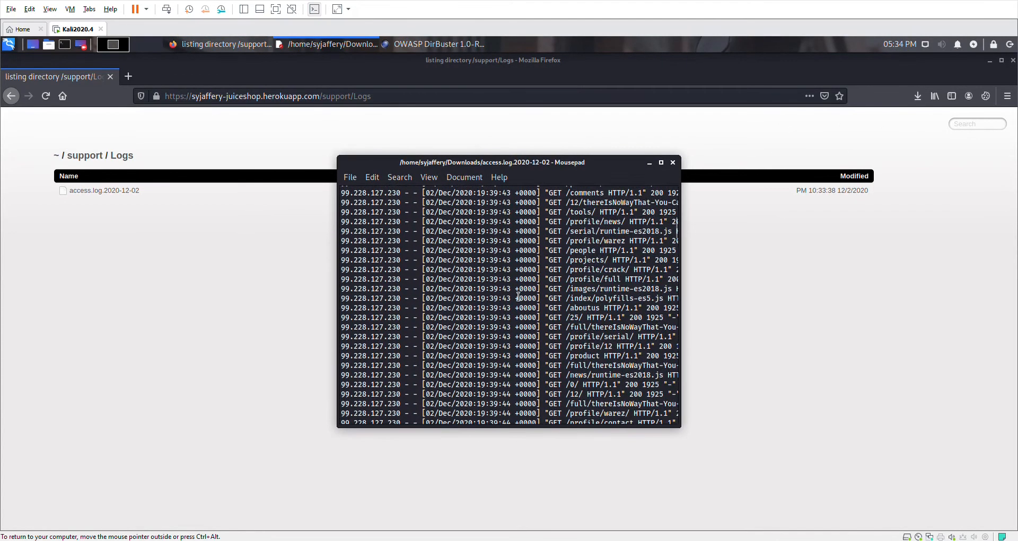
{"action": "scroll", "coordinate": [517, 297], "scroll_direction": "down", "scroll_amount": 15}
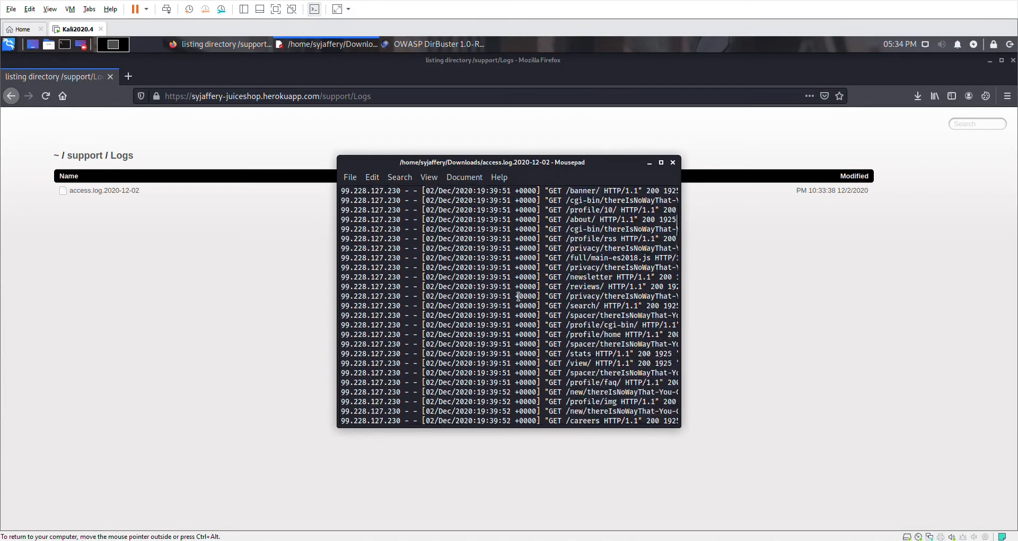
{"action": "scroll", "coordinate": [518, 296], "scroll_direction": "down", "scroll_amount": 15}
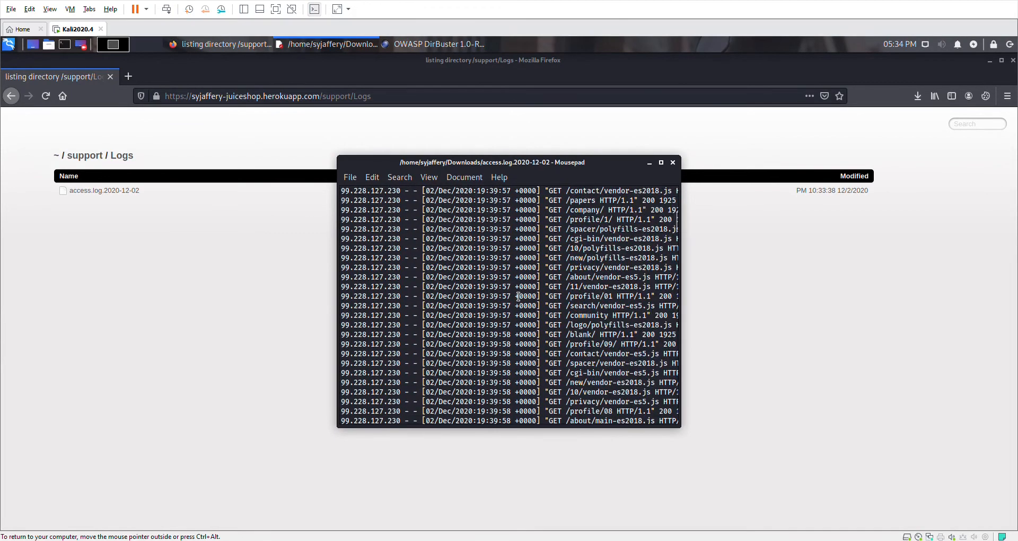
{"action": "scroll", "coordinate": [517, 297], "scroll_direction": "down", "scroll_amount": 15}
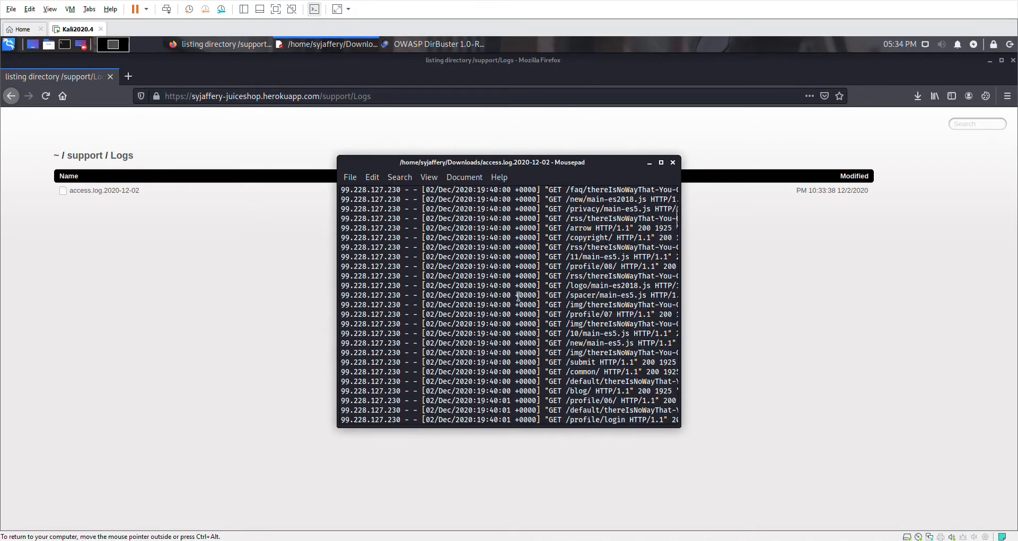
{"action": "scroll", "coordinate": [518, 297], "scroll_direction": "down", "scroll_amount": 15}
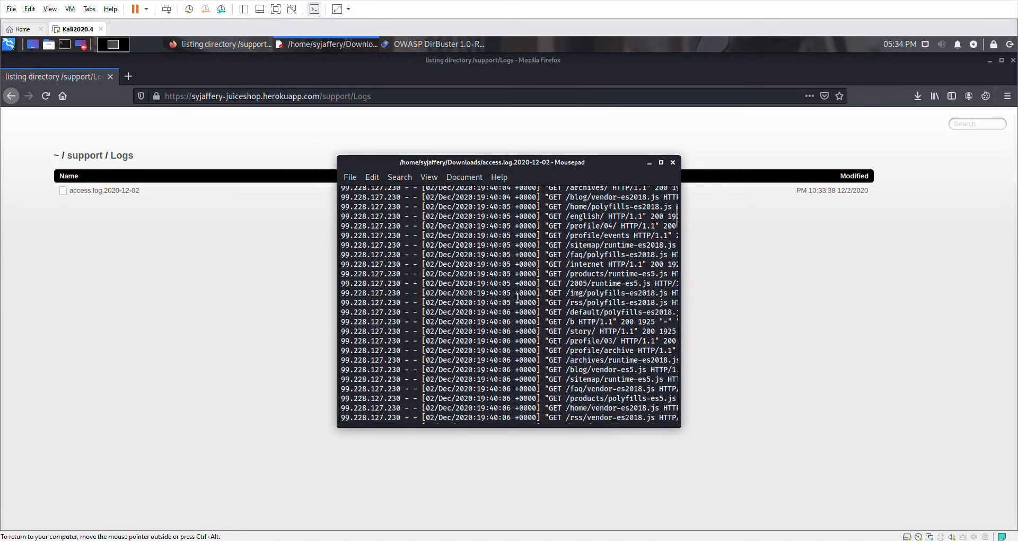
{"action": "scroll", "coordinate": [518, 297], "scroll_direction": "down", "scroll_amount": 4}
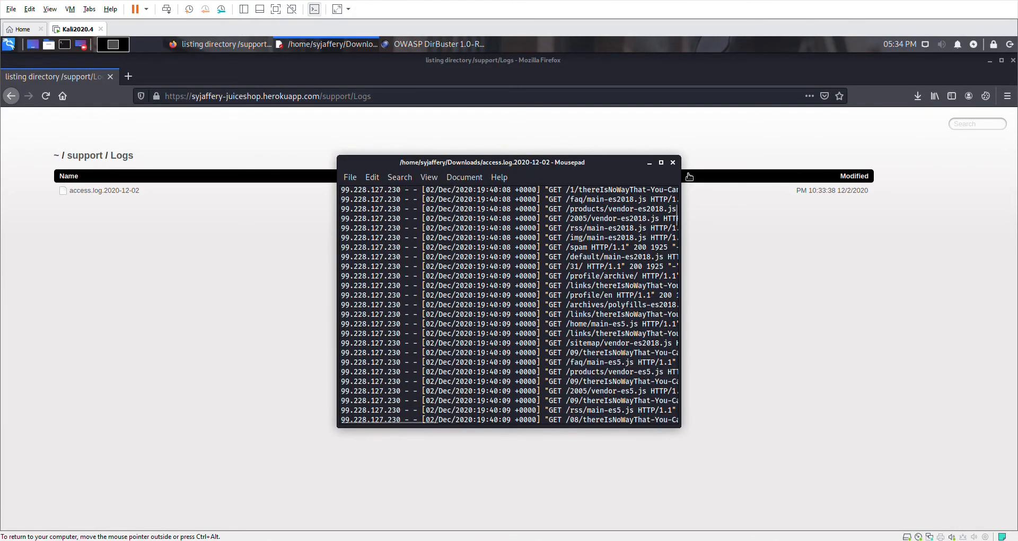
{"action": "left_click", "coordinate": [672, 162]}
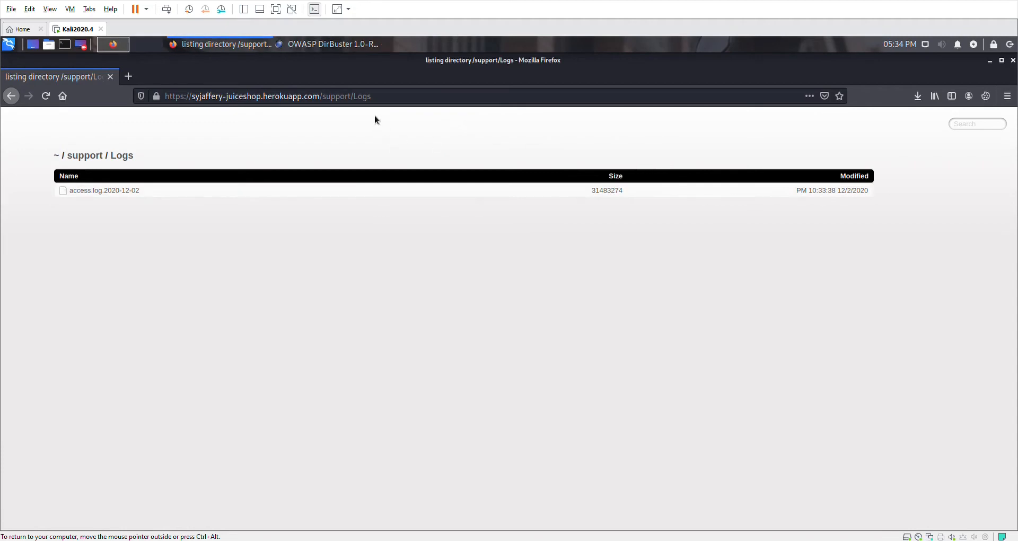
Change the directory in the address to lowercase support/logs, open its listing and reload the page.
{"action": "left_click", "coordinate": [390, 99]}
{"action": "left_click", "coordinate": [390, 99]}
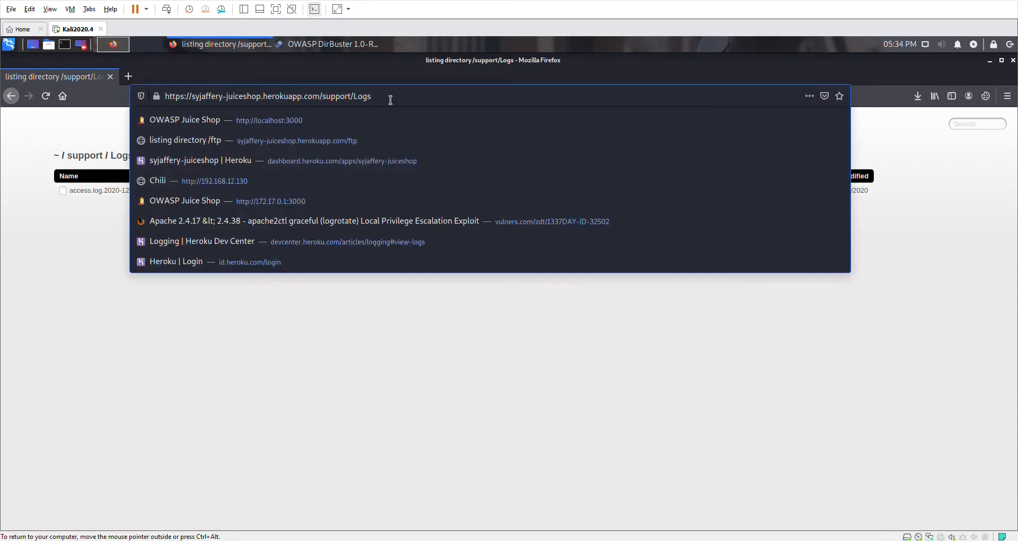
{"action": "key", "text": "BackSpace"}
{"action": "key", "text": "BackSpace"}
{"action": "key", "text": "BackSpace"}
{"action": "key", "text": "BackSpace"}
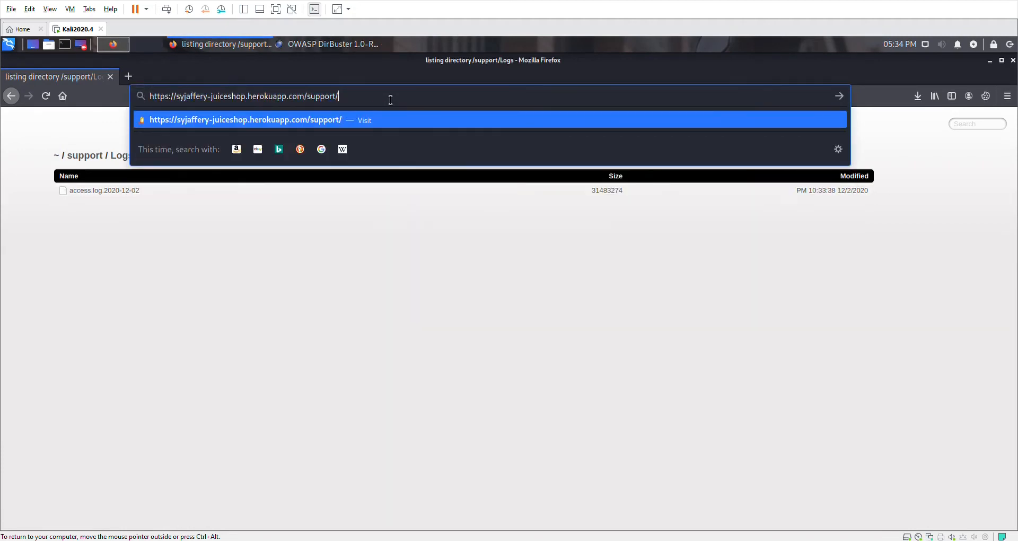
{"action": "type", "text": "logs"}
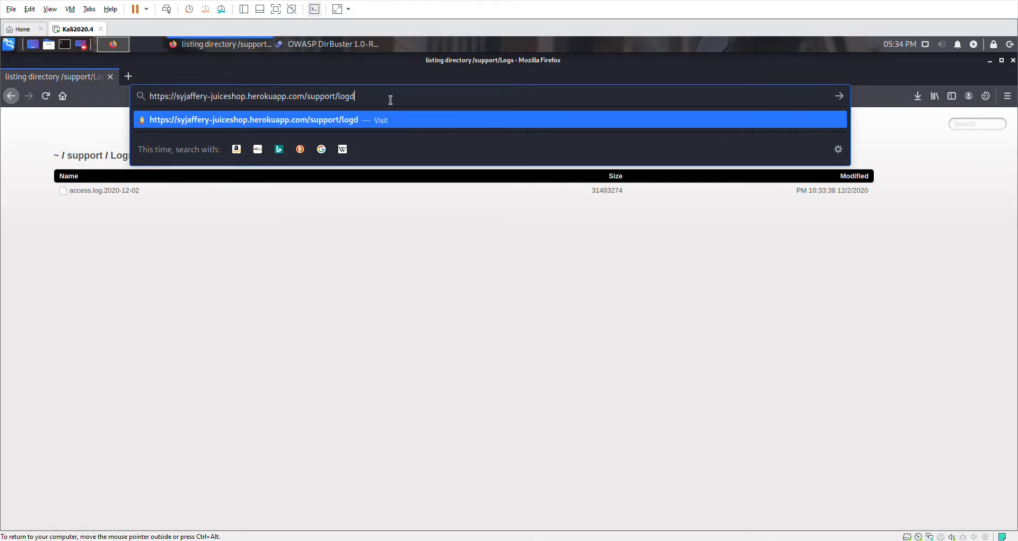
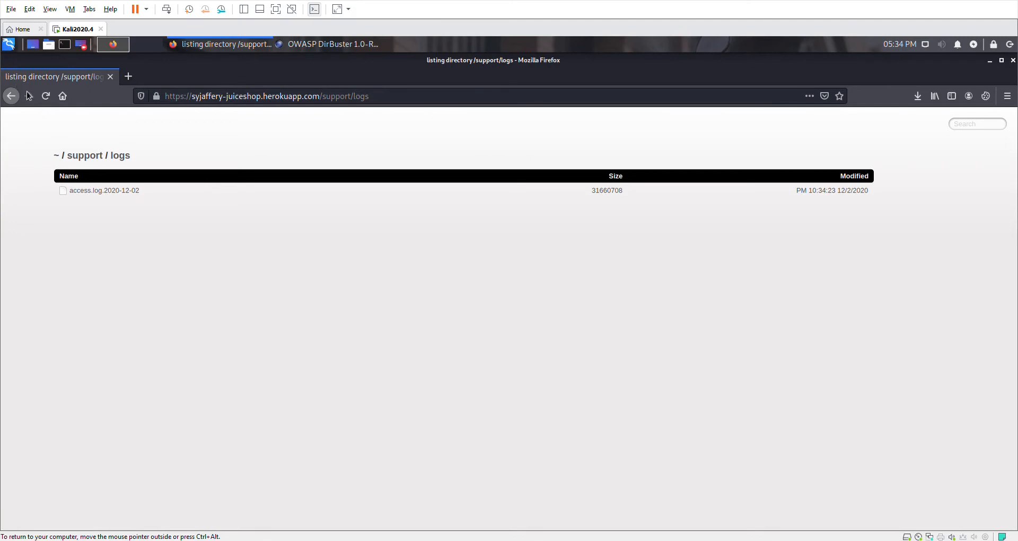
{"action": "left_click", "coordinate": [44, 100]}
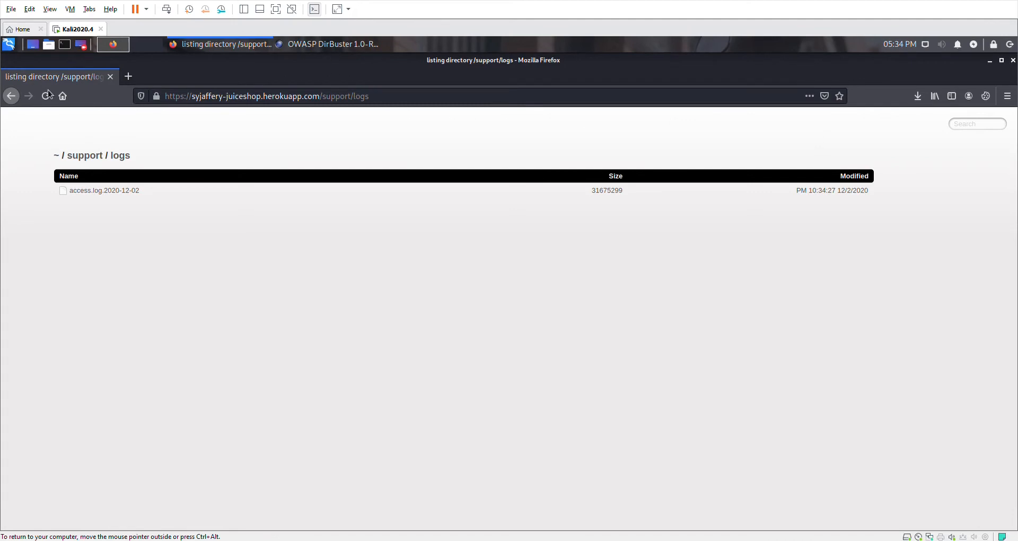
Remove the support/logs path from the address and open the hosted shop's home page.
{"action": "left_click", "coordinate": [394, 102]}
{"action": "left_click", "coordinate": [395, 102]}
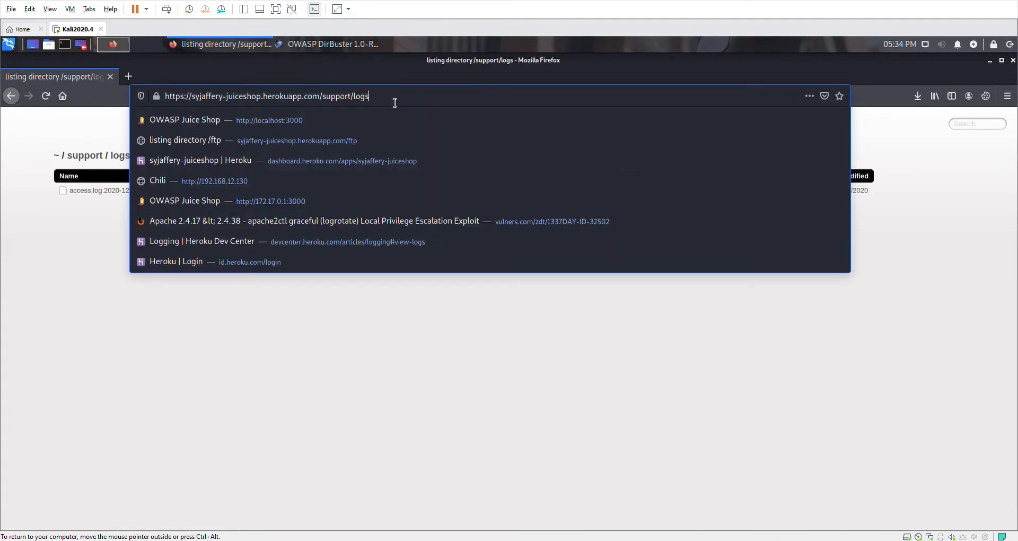
{"action": "key", "text": "BackSpace"}
{"action": "key", "text": "BackSpace"}
{"action": "key", "text": "BackSpace"}
{"action": "key", "text": "BackSpace"}
{"action": "key", "text": "BackSpace"}
{"action": "key", "text": "BackSpace"}
{"action": "key", "text": "BackSpace"}
{"action": "key", "text": "BackSpace"}
{"action": "key", "text": "BackSpace"}
{"action": "key", "text": "BackSpace"}
{"action": "key", "text": "BackSpace"}
{"action": "key", "text": "BackSpace"}
{"action": "key", "text": "BackSpace"}
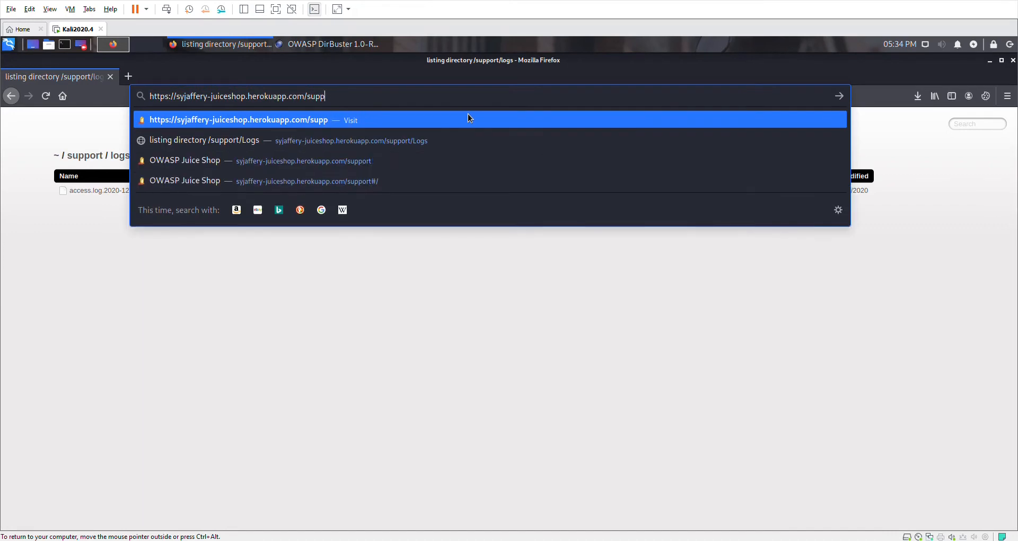
{"action": "key", "text": "Return"}
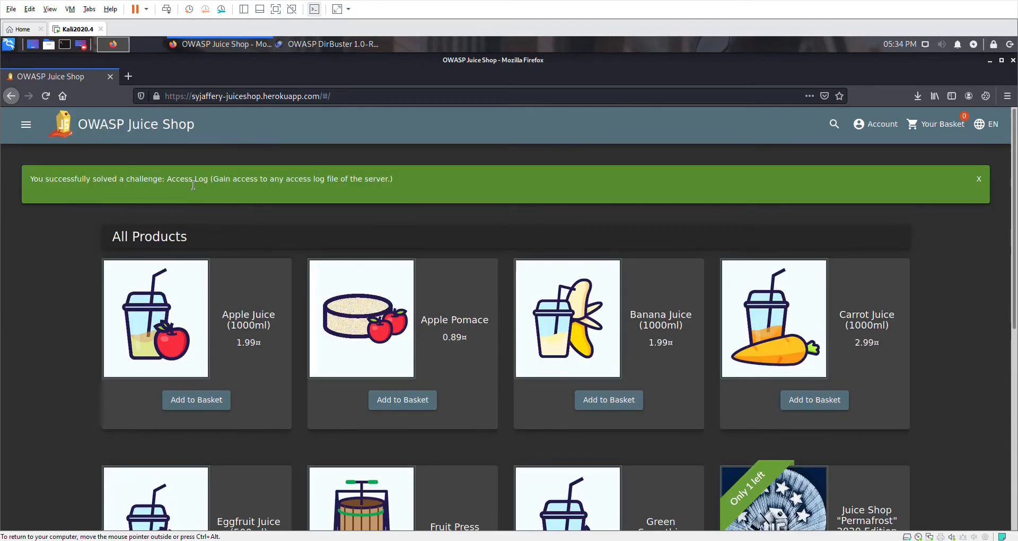
{"action": "scroll", "coordinate": [427, 192], "scroll_direction": "down", "scroll_amount": 1}
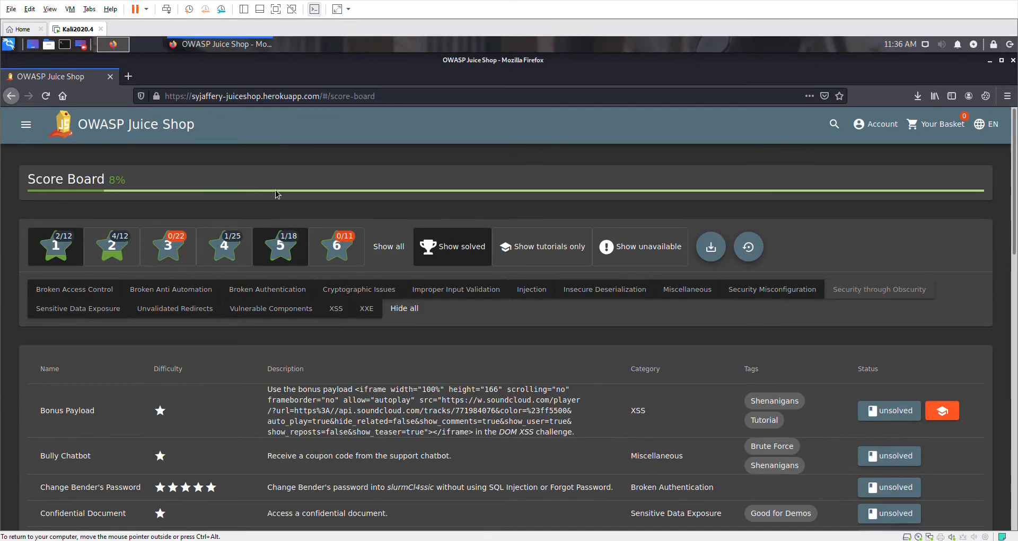
Find the Extra Language challenge on the Score Board and highlight its name and description.
{"action": "scroll", "coordinate": [276, 204], "scroll_direction": "down", "scroll_amount": 4}
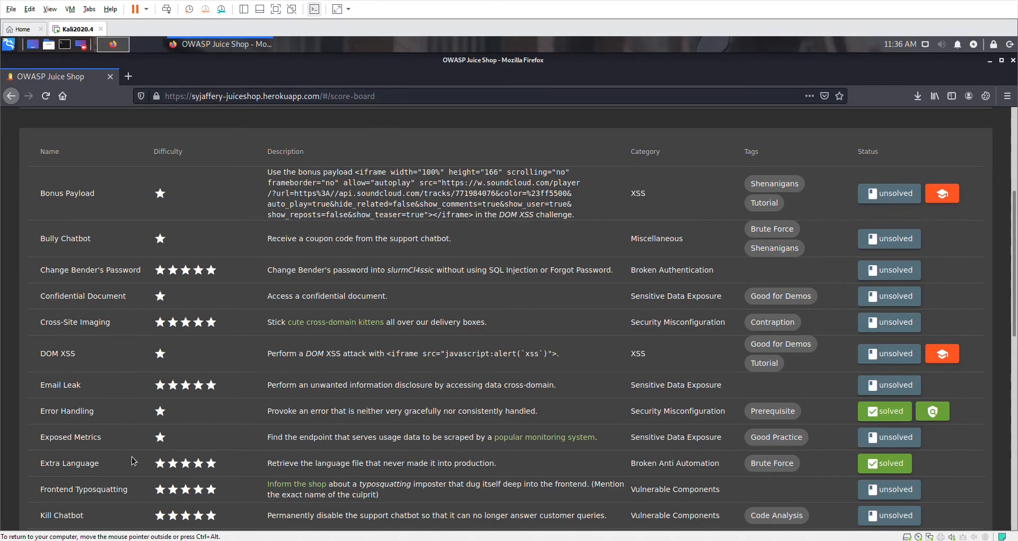
{"action": "left_click_drag", "start_coordinate": [34, 466], "coordinate": [102, 467]}
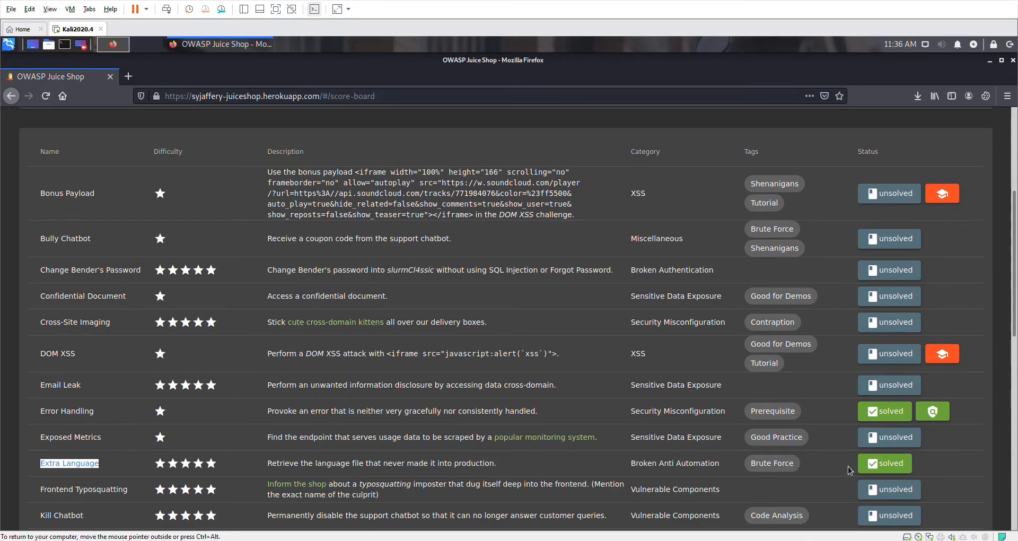
{"action": "left_click", "coordinate": [261, 476]}
{"action": "scroll", "coordinate": [245, 462], "scroll_direction": "down", "scroll_amount": 2}
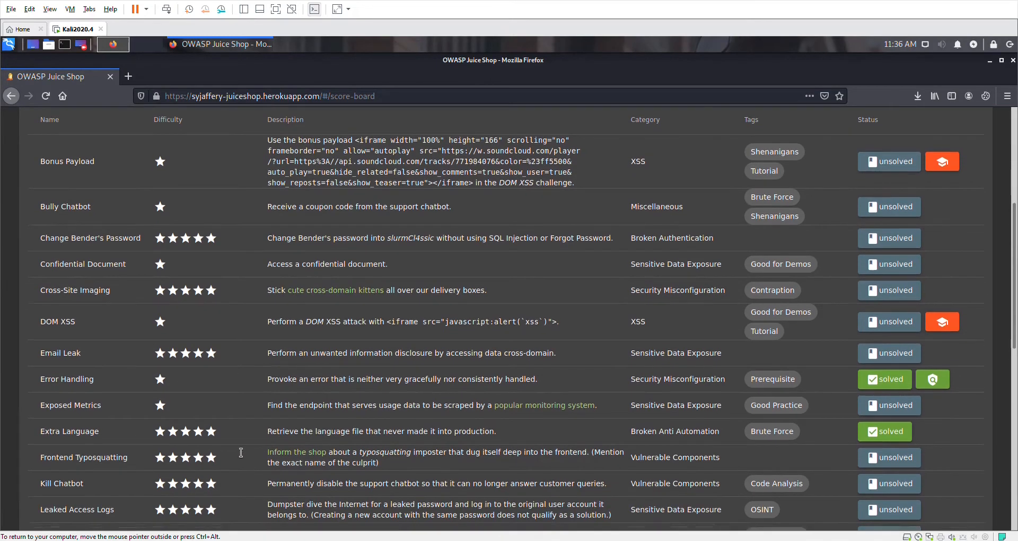
{"action": "scroll", "coordinate": [235, 445], "scroll_direction": "down", "scroll_amount": 2}
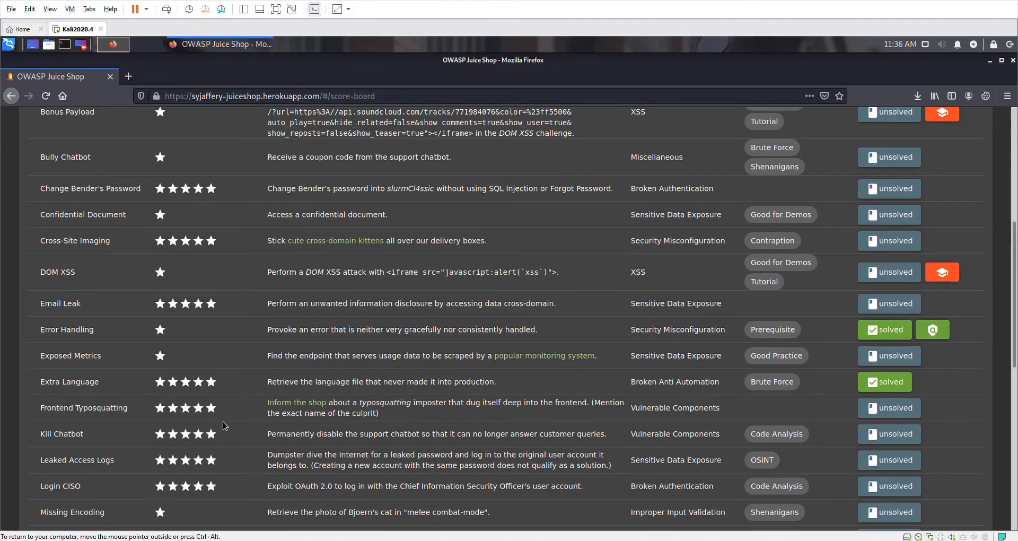
{"action": "left_click_drag", "start_coordinate": [267, 383], "coordinate": [502, 385]}
{"action": "left_click", "coordinate": [523, 391]}
Open Google in a new tab and search for "owasp juice shop language".
{"action": "left_click", "coordinate": [128, 76]}
{"action": "type", "text": "google.com/"}
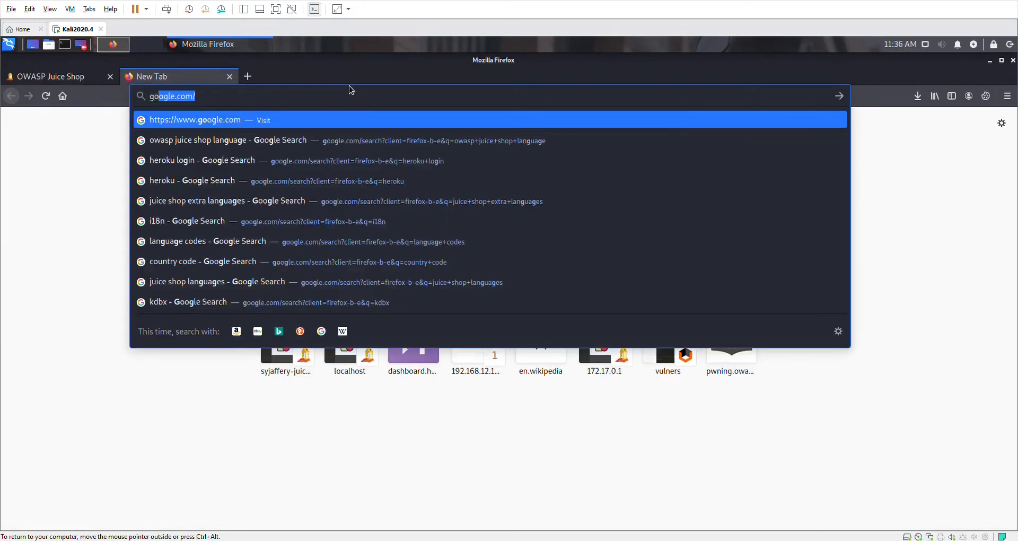
{"action": "key", "text": "Return"}
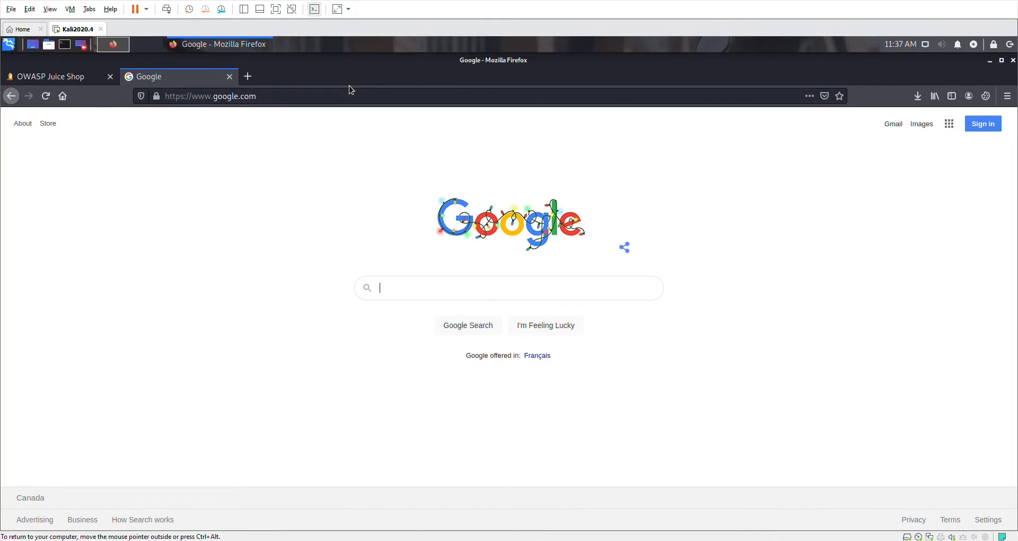
{"action": "type", "text": "owasp "}
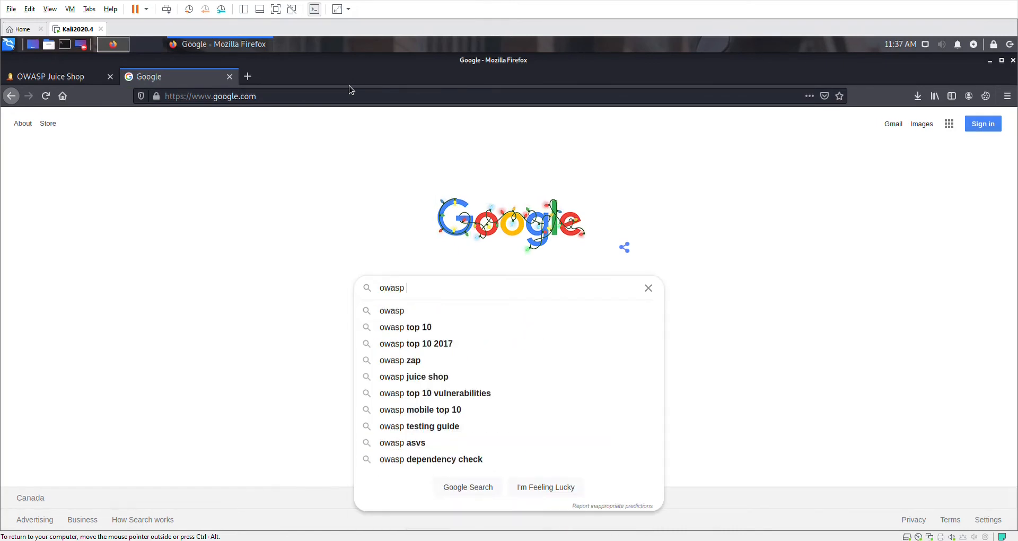
{"action": "type", "text": "juice shop"}
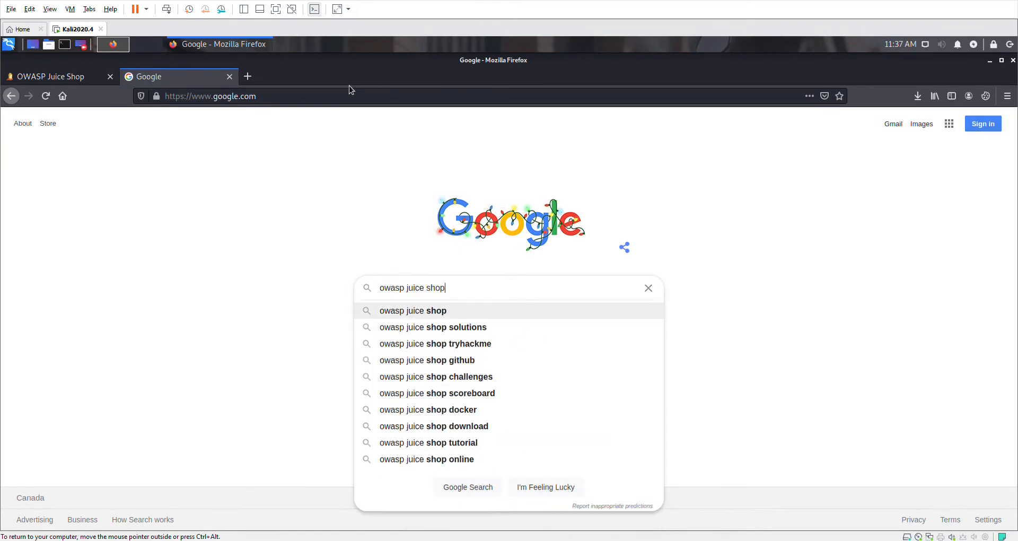
{"action": "type", "text": " language"}
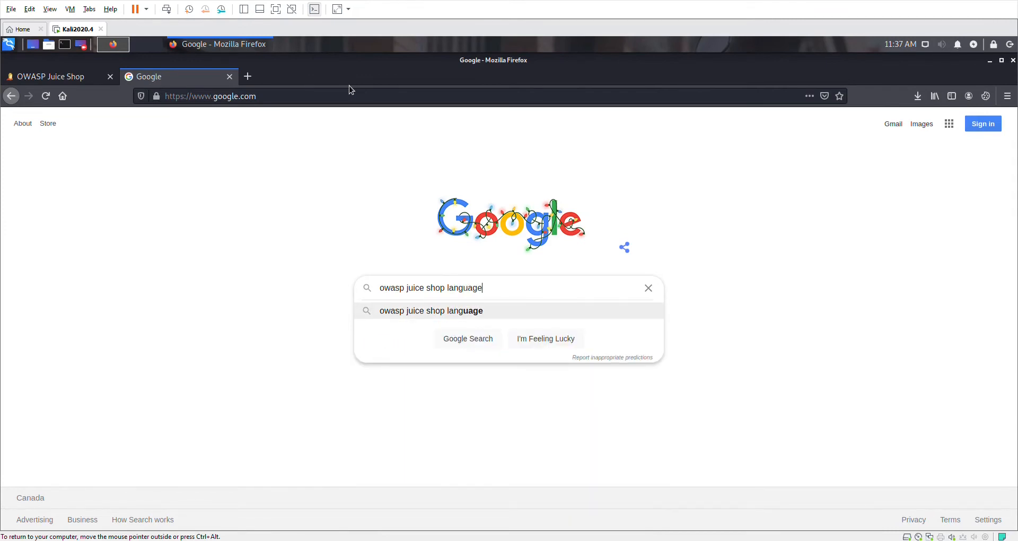
{"action": "key", "text": "Return"}
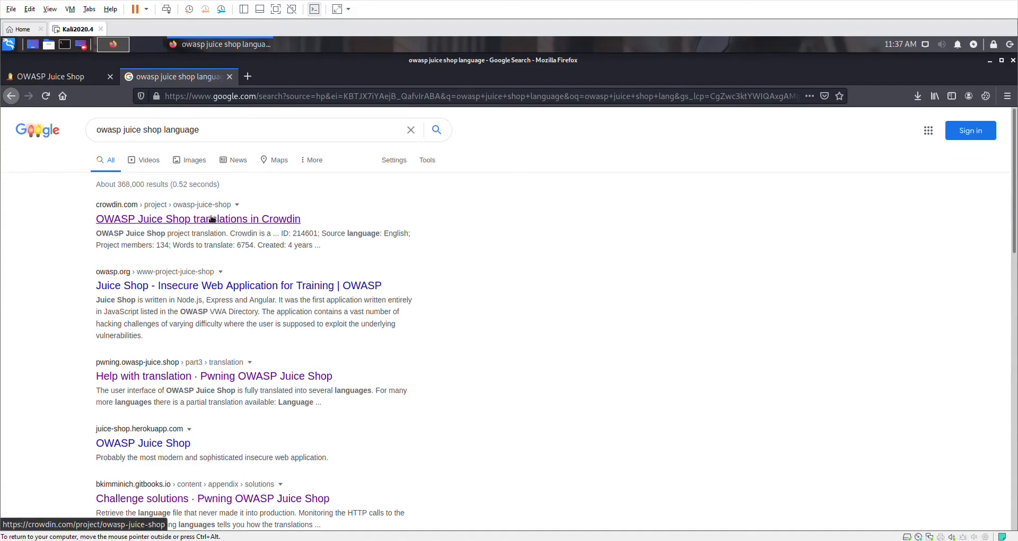
Open the OWASP Juice Shop translations project on Crowdin and look through its full list of languages.
{"action": "left_click", "coordinate": [124, 224]}
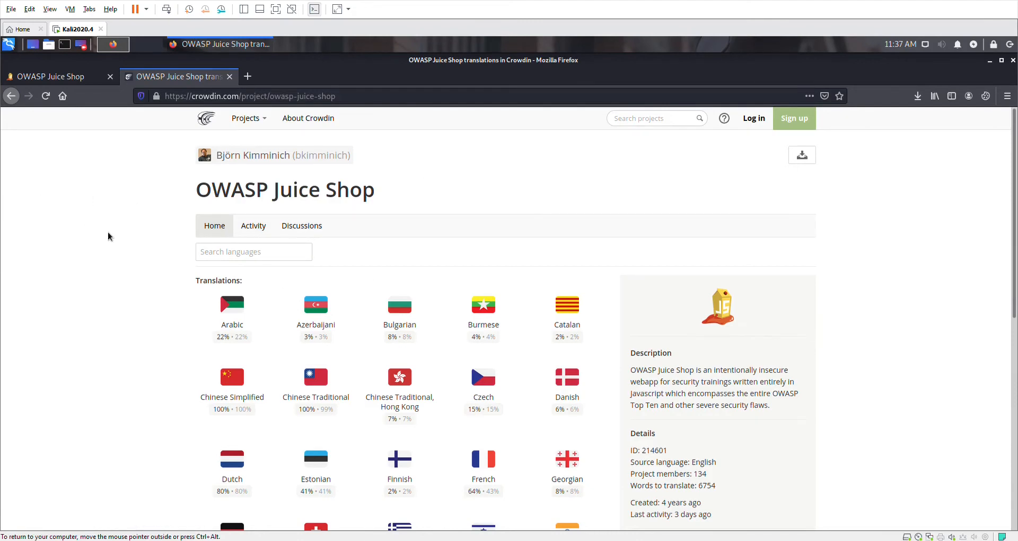
{"action": "scroll", "coordinate": [107, 234], "scroll_direction": "down", "scroll_amount": 2}
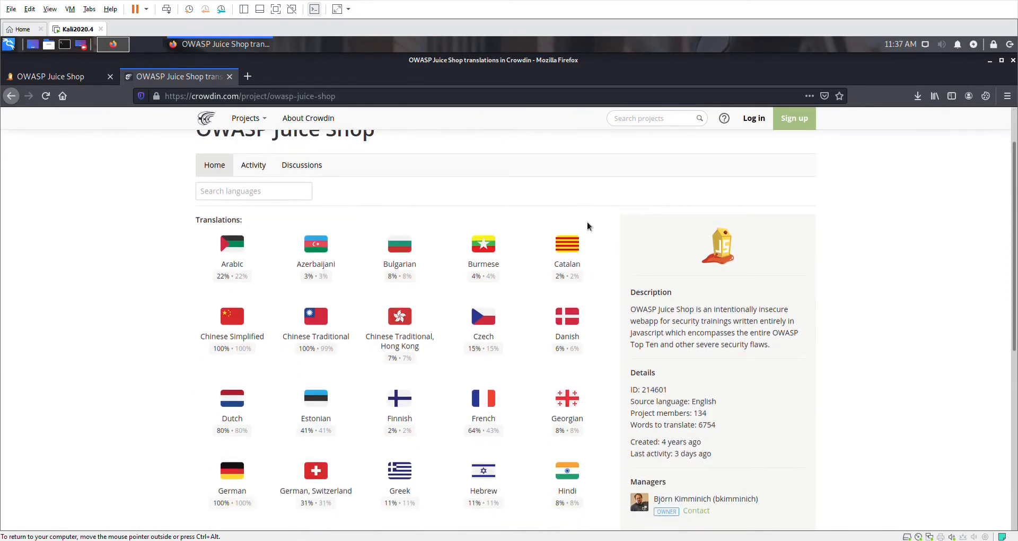
{"action": "scroll", "coordinate": [590, 260], "scroll_direction": "down", "scroll_amount": 6}
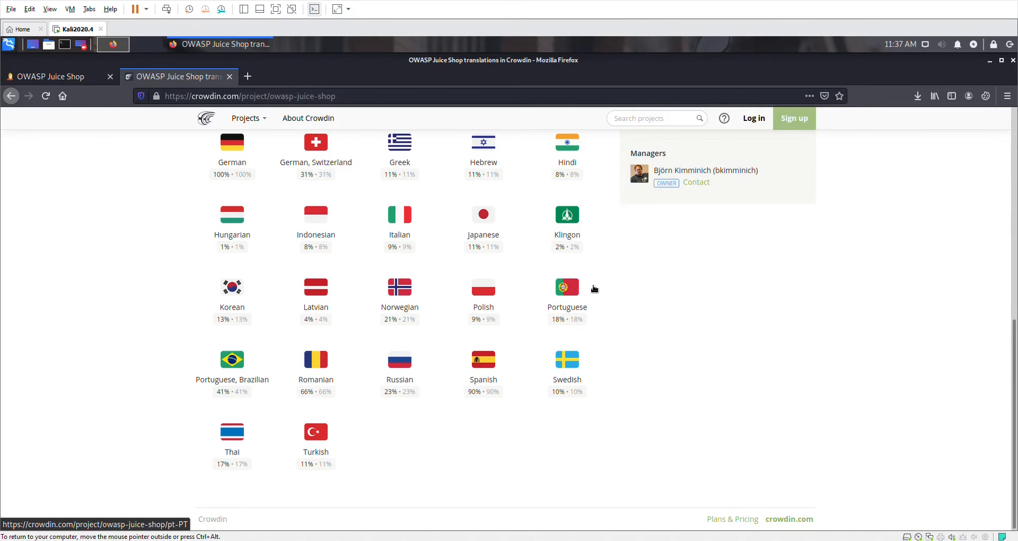
{"action": "scroll", "coordinate": [594, 289], "scroll_direction": "up", "scroll_amount": 7}
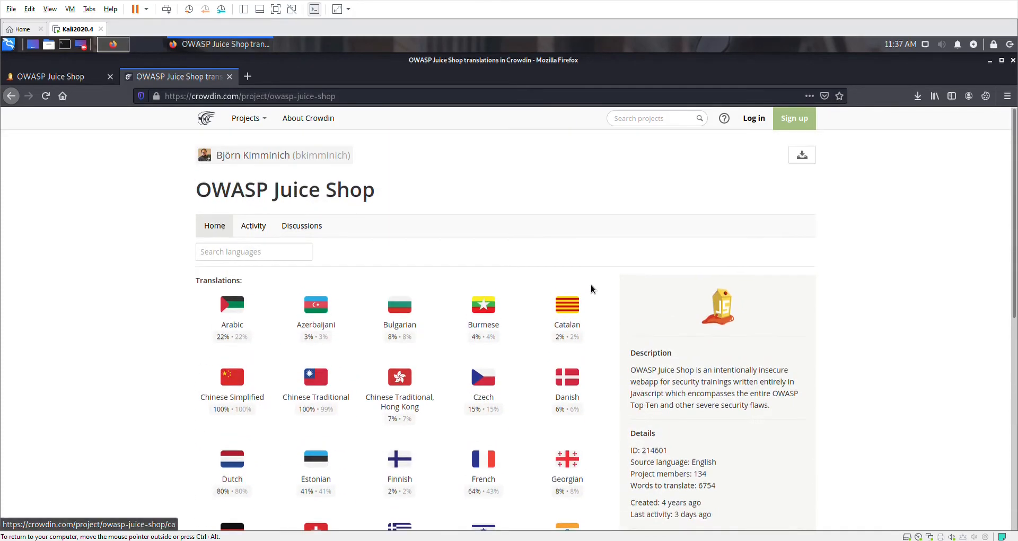
Open the language selector on the Juice Shop site and look through its full list of available languages.
{"action": "left_click", "coordinate": [51, 76]}
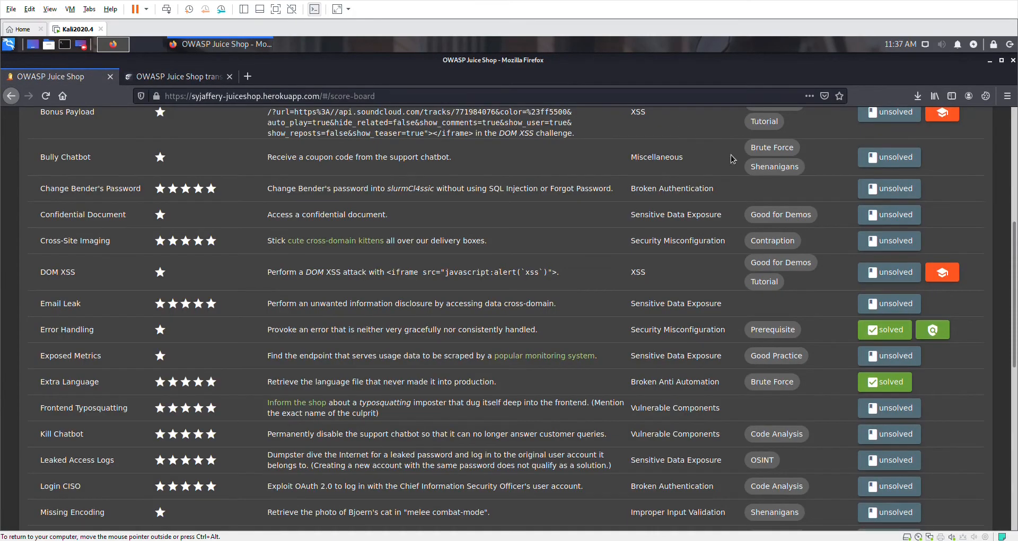
{"action": "scroll", "coordinate": [787, 177], "scroll_direction": "up", "scroll_amount": 4}
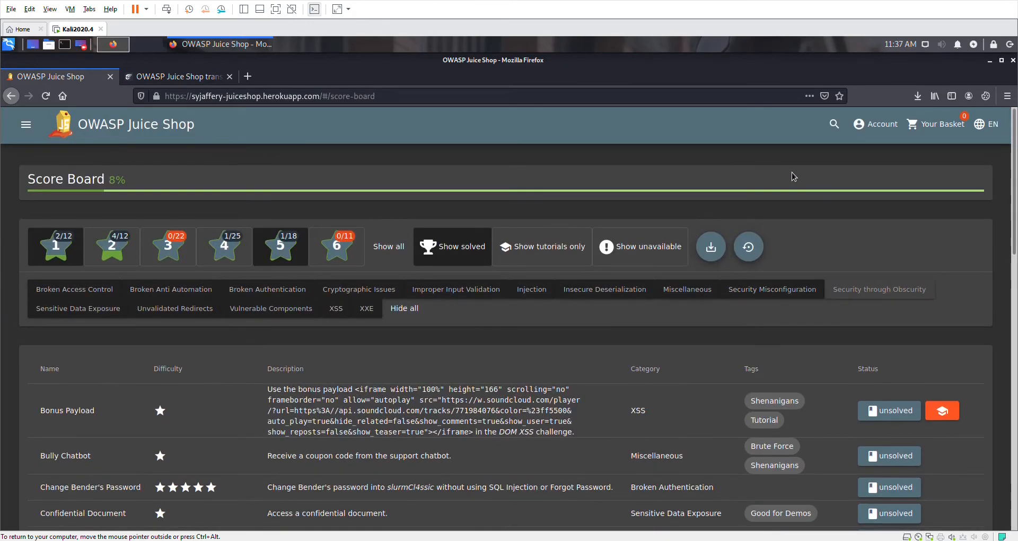
{"action": "left_click", "coordinate": [1004, 128]}
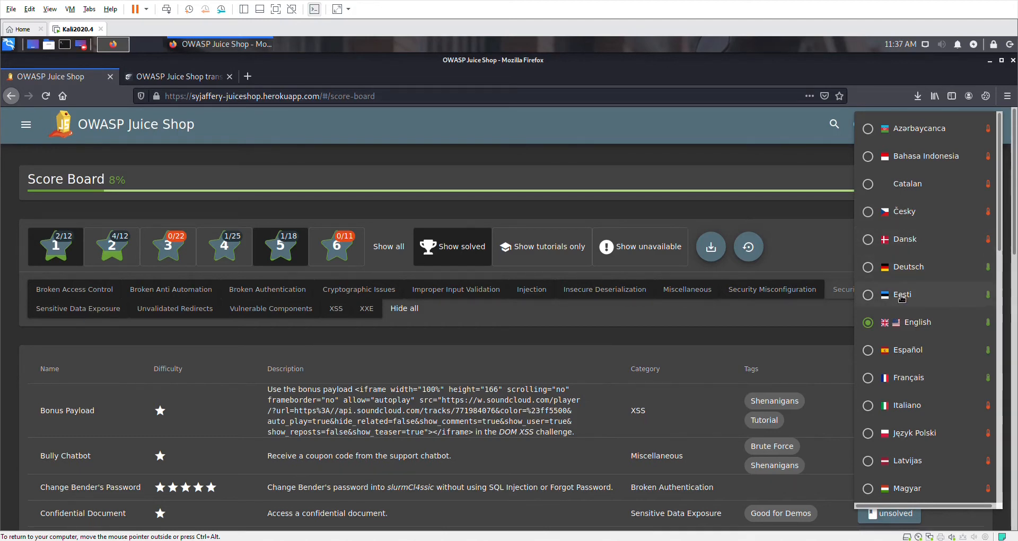
{"action": "scroll", "coordinate": [900, 321], "scroll_direction": "down", "scroll_amount": 2}
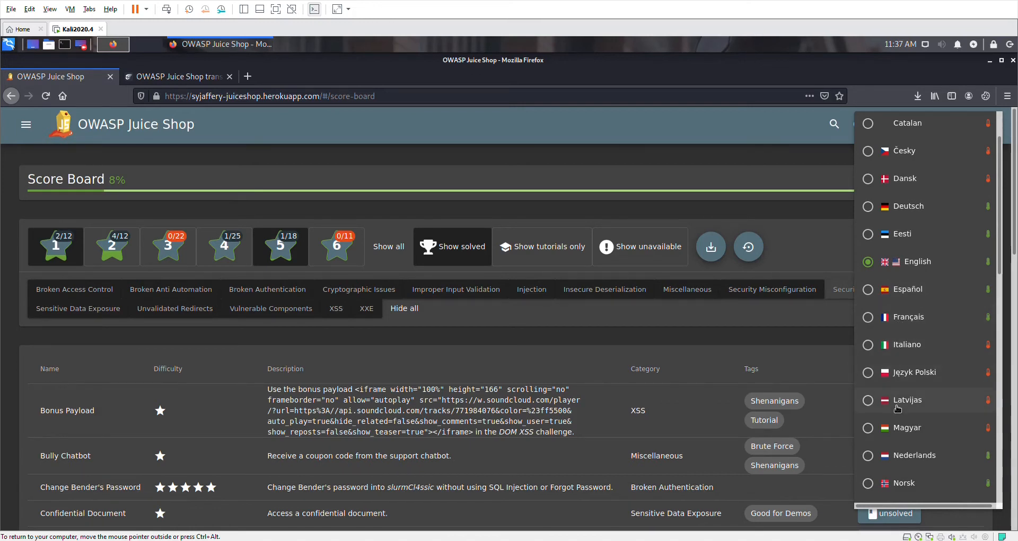
{"action": "scroll", "coordinate": [901, 423], "scroll_direction": "down", "scroll_amount": 1}
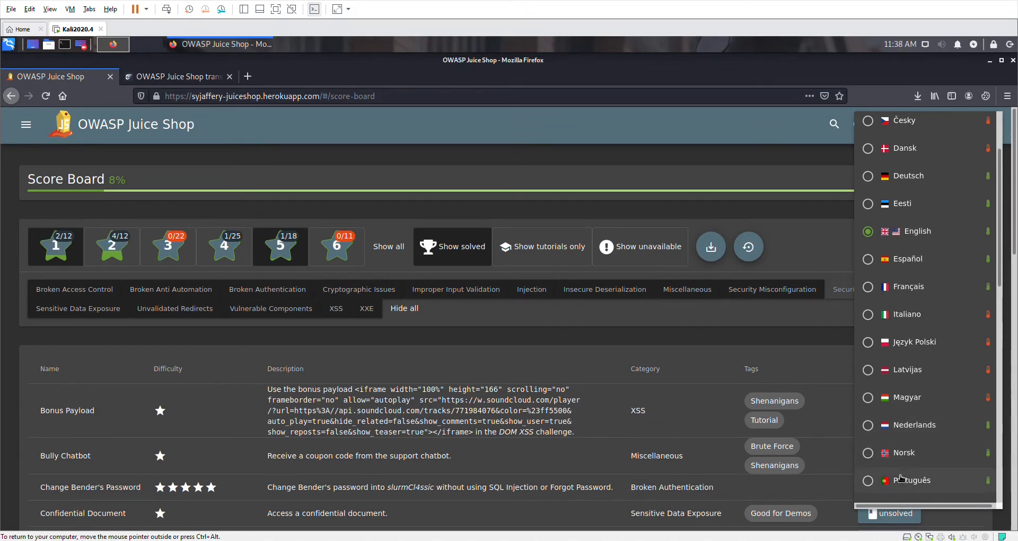
{"action": "scroll", "coordinate": [901, 478], "scroll_direction": "down", "scroll_amount": 1}
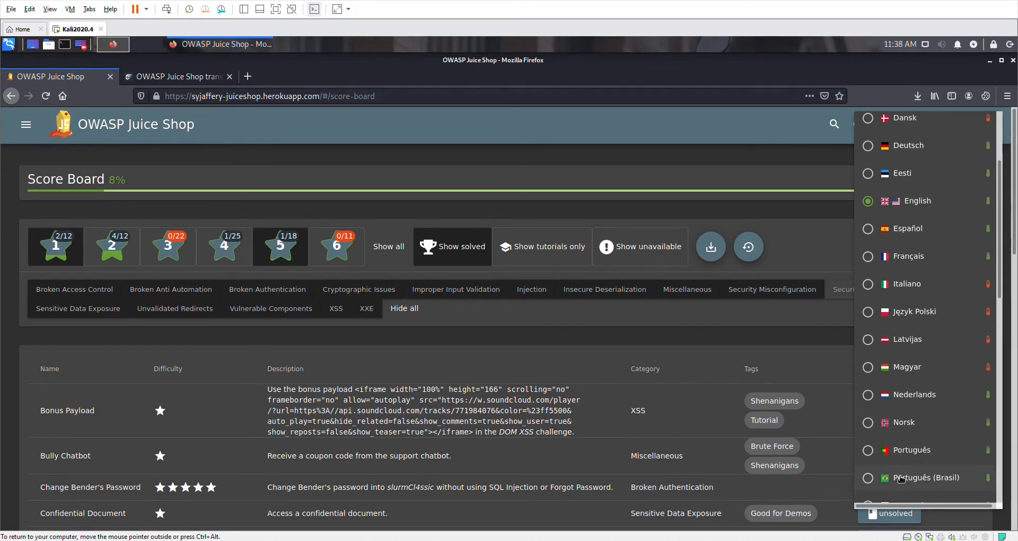
{"action": "scroll", "coordinate": [900, 479], "scroll_direction": "down", "scroll_amount": 1}
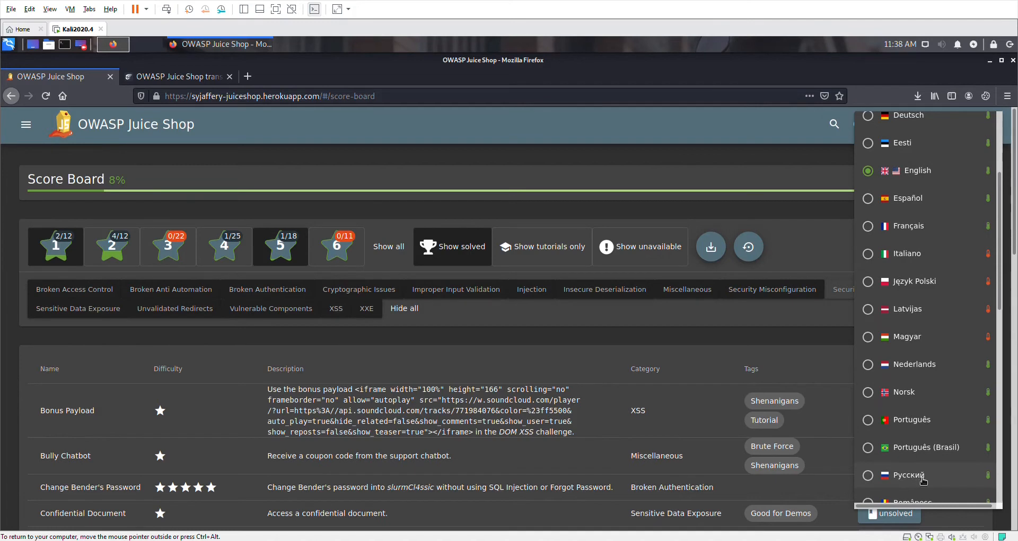
{"action": "scroll", "coordinate": [920, 480], "scroll_direction": "down", "scroll_amount": 1}
{"action": "scroll", "coordinate": [923, 480], "scroll_direction": "down", "scroll_amount": 1}
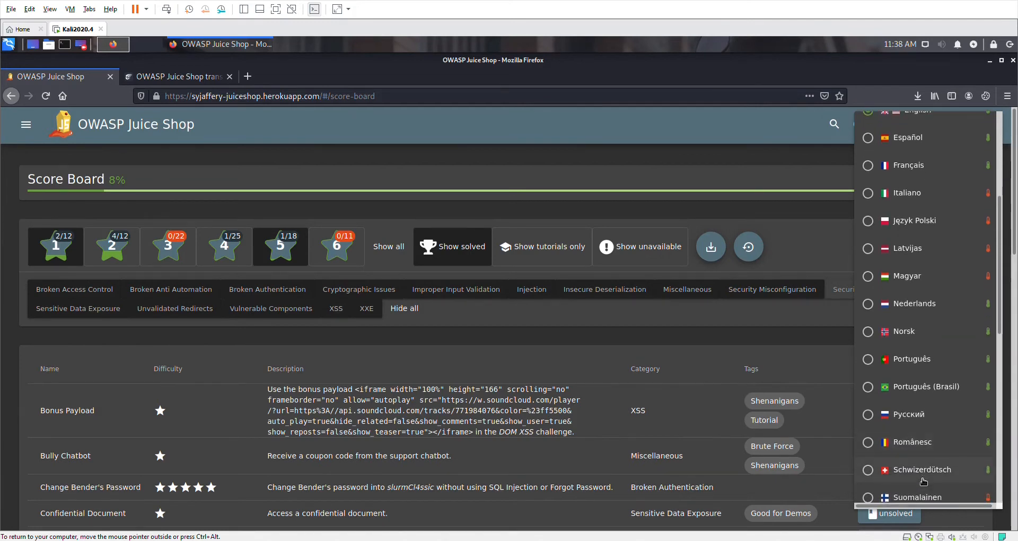
{"action": "scroll", "coordinate": [927, 479], "scroll_direction": "down", "scroll_amount": 1}
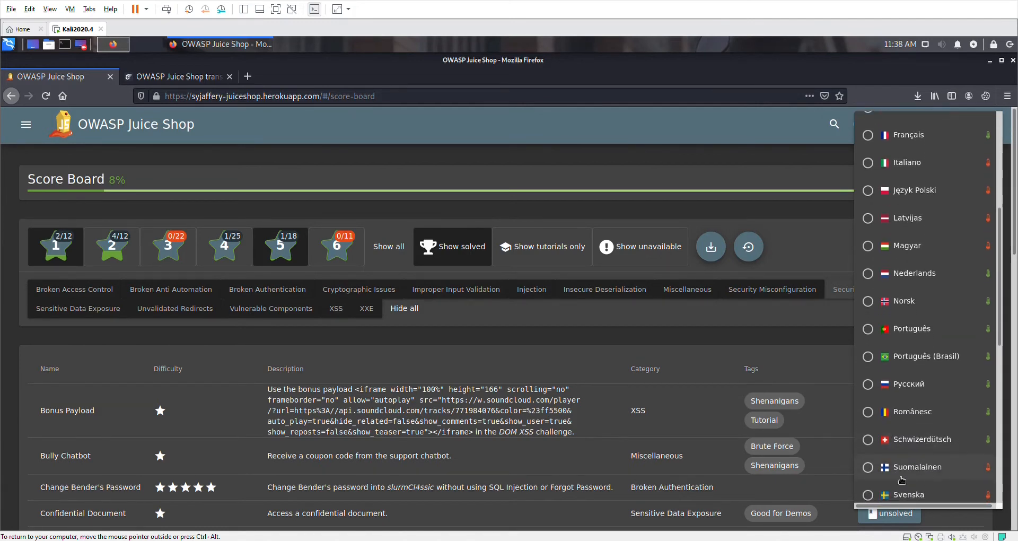
{"action": "scroll", "coordinate": [922, 479], "scroll_direction": "down", "scroll_amount": 3}
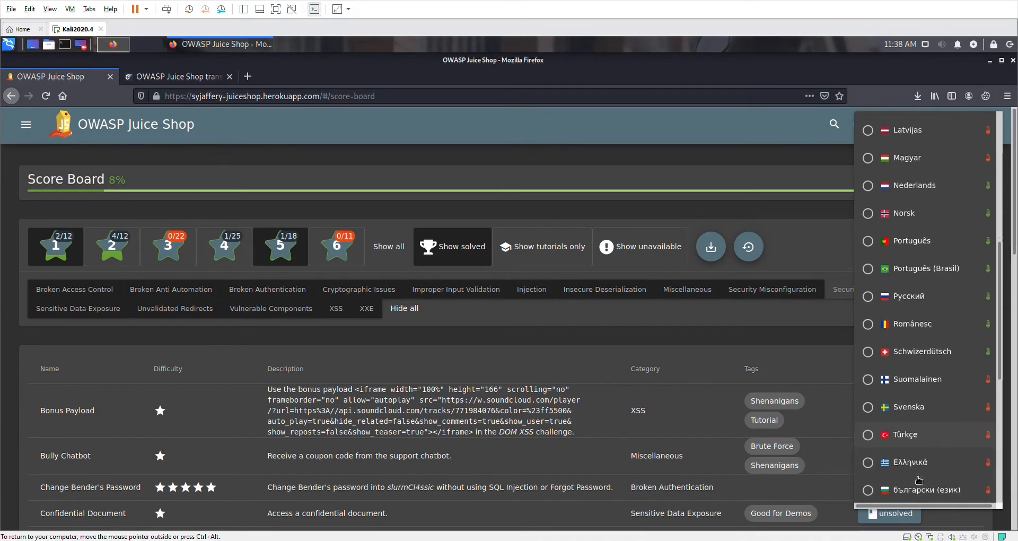
{"action": "scroll", "coordinate": [908, 466], "scroll_direction": "down", "scroll_amount": 2}
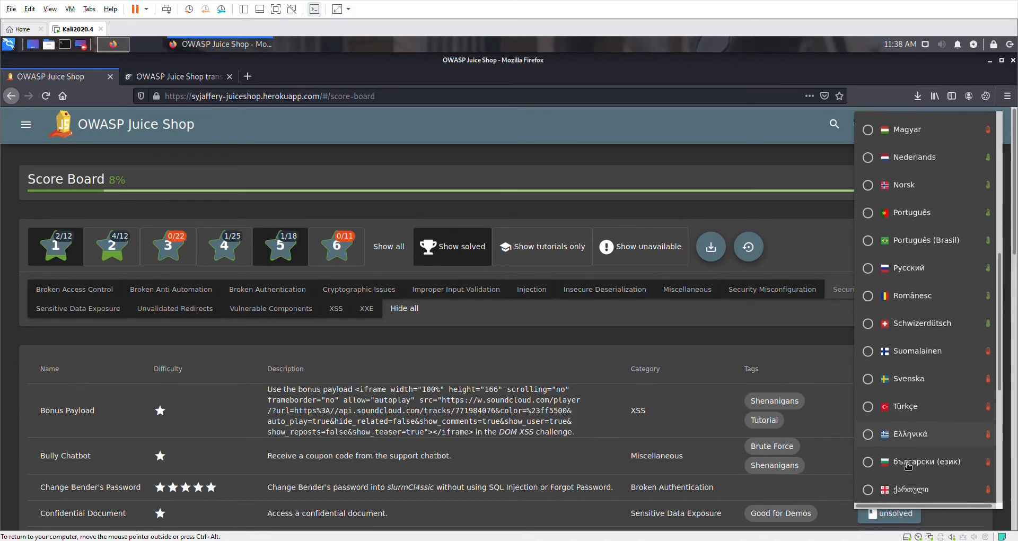
{"action": "scroll", "coordinate": [901, 454], "scroll_direction": "down", "scroll_amount": 1}
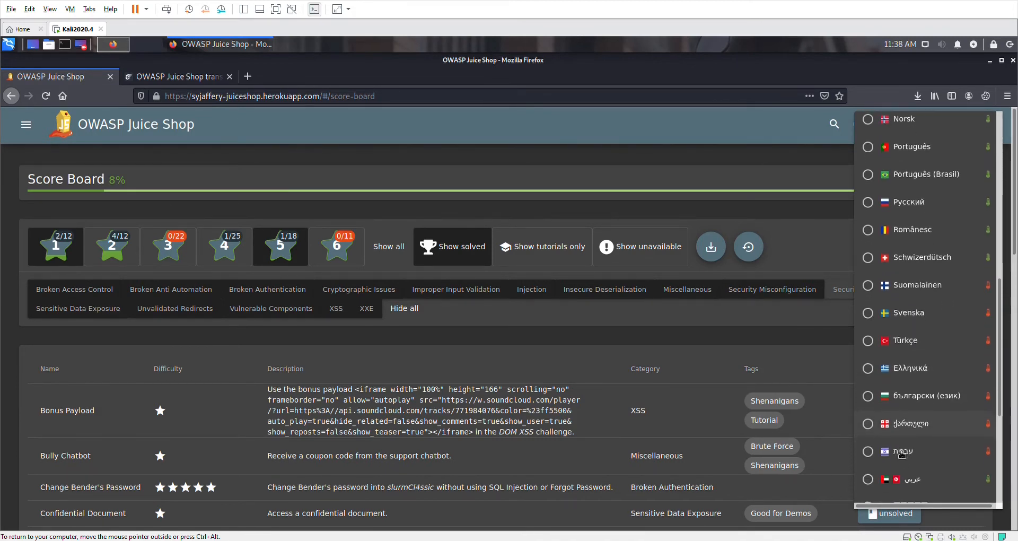
{"action": "scroll", "coordinate": [902, 474], "scroll_direction": "down", "scroll_amount": 1}
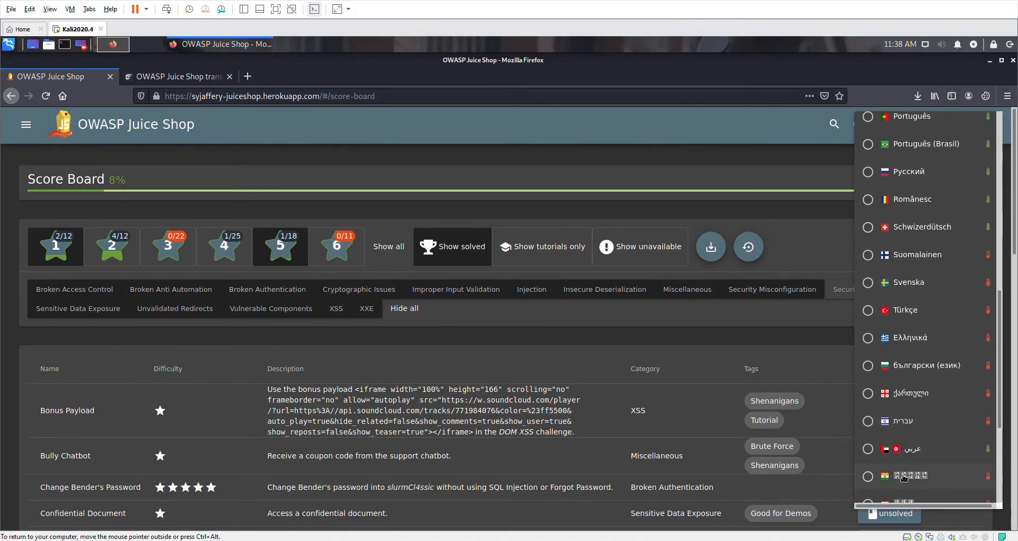
{"action": "scroll", "coordinate": [904, 477], "scroll_direction": "down", "scroll_amount": 1}
{"action": "scroll", "coordinate": [893, 477], "scroll_direction": "down", "scroll_amount": 3}
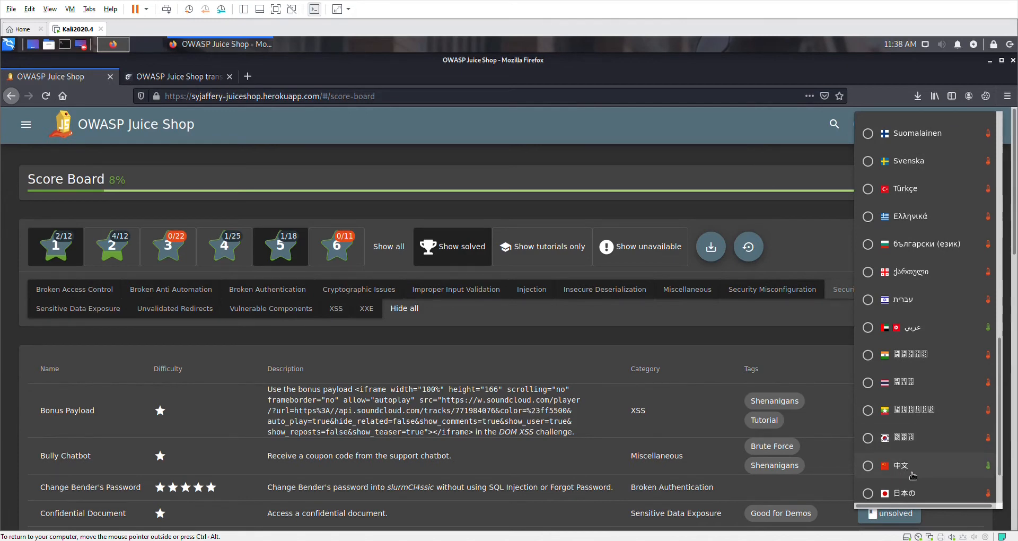
{"action": "scroll", "coordinate": [911, 474], "scroll_direction": "down", "scroll_amount": 1}
{"action": "scroll", "coordinate": [918, 471], "scroll_direction": "down", "scroll_amount": 1}
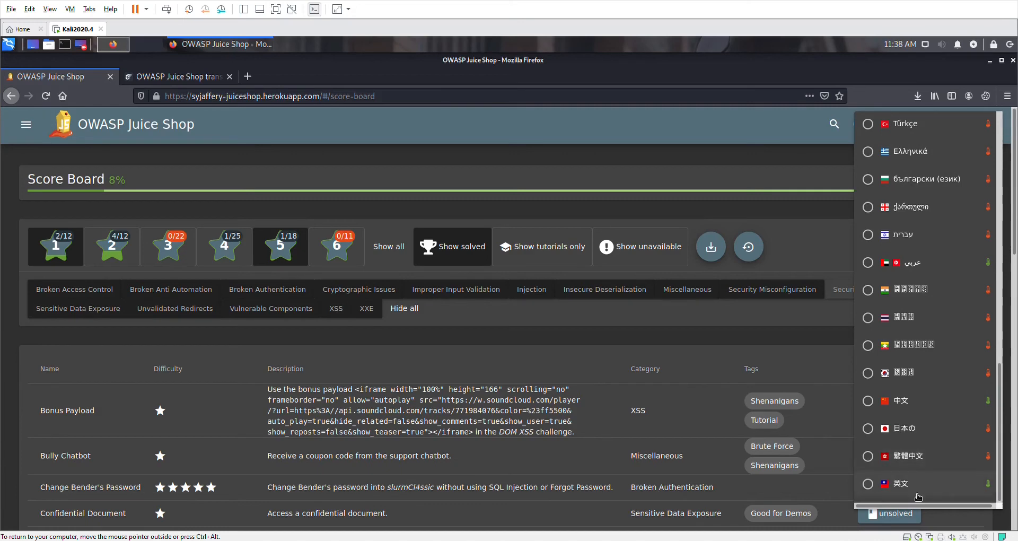
Return to the Crowdin translations project and examine the Klingon entry and the language code in its link.
{"action": "left_click", "coordinate": [159, 79]}
{"action": "scroll", "coordinate": [335, 190], "scroll_direction": "down", "scroll_amount": 2}
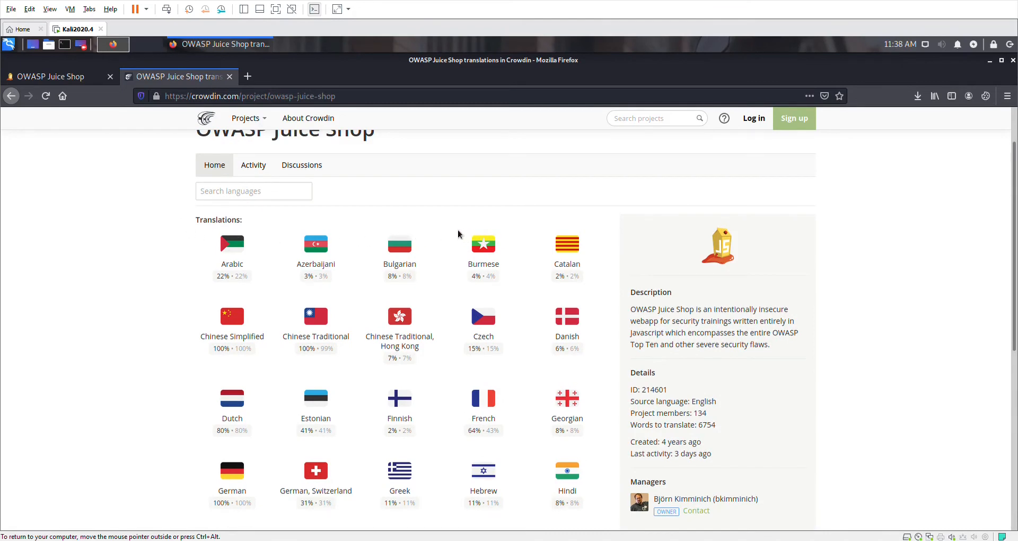
{"action": "scroll", "coordinate": [344, 218], "scroll_direction": "down", "scroll_amount": 2}
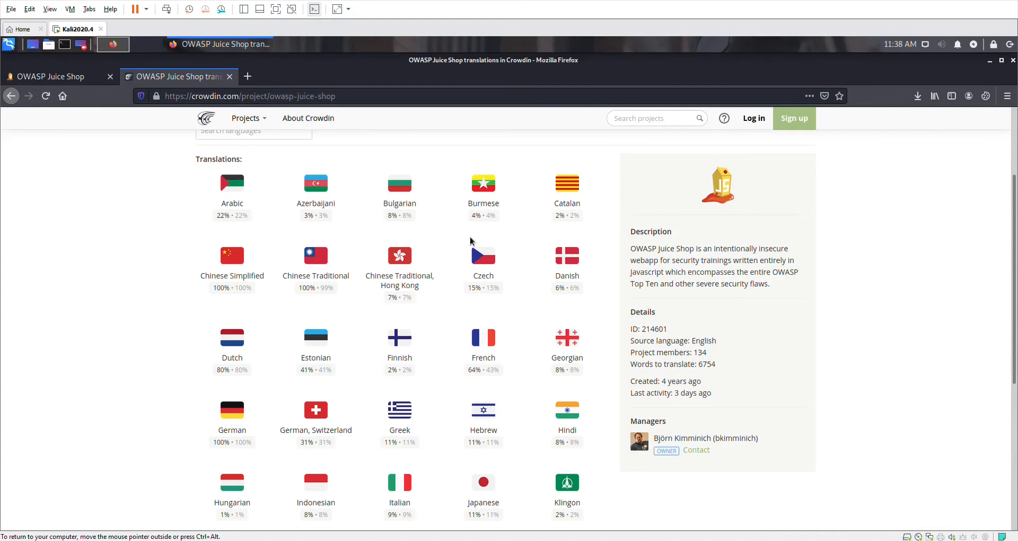
{"action": "scroll", "coordinate": [592, 255], "scroll_direction": "down", "scroll_amount": 2}
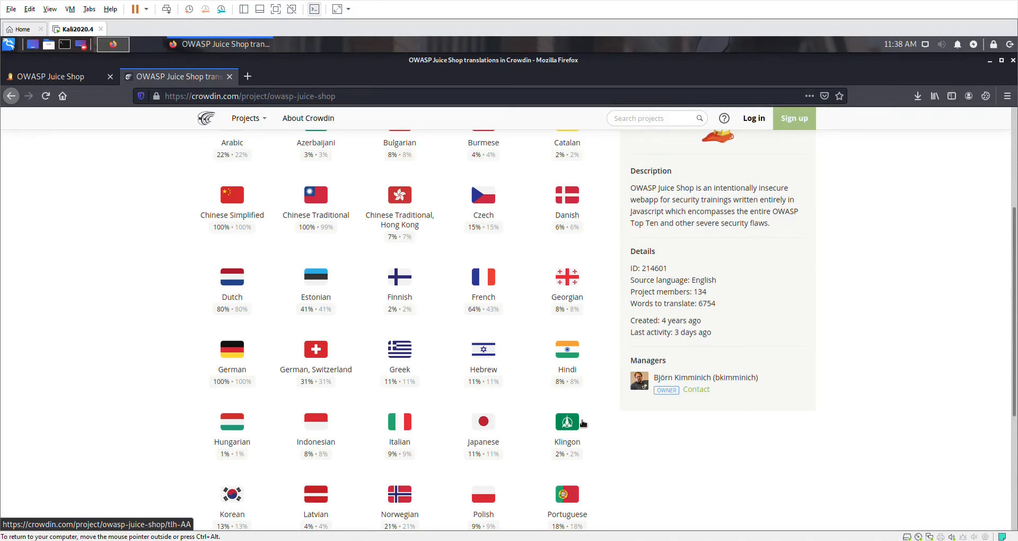
Search Google for "country code AA" in a new tab and check the AA row of the NATO country codes.
{"action": "left_click", "coordinate": [247, 76]}
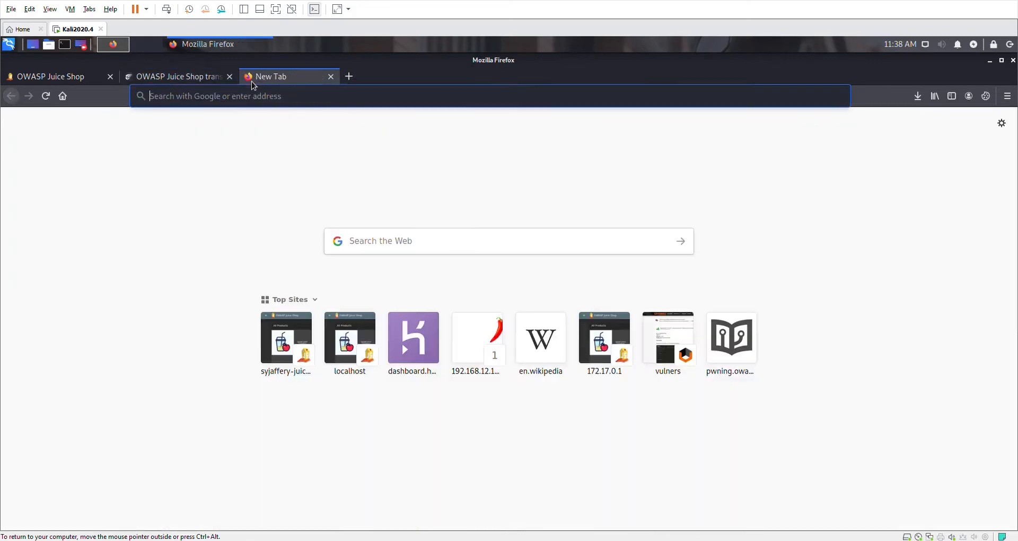
{"action": "type", "text": "coun"}
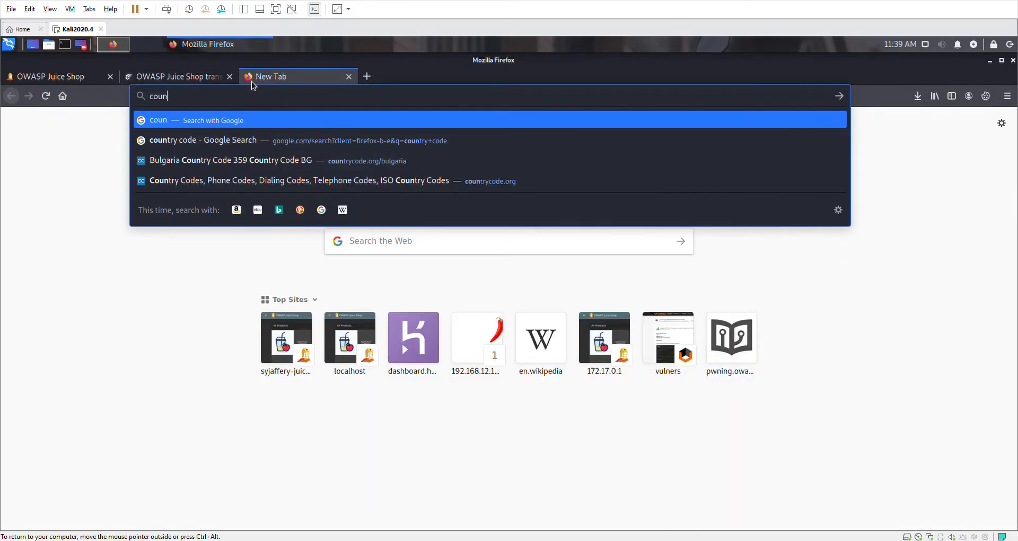
{"action": "type", "text": "try code A"}
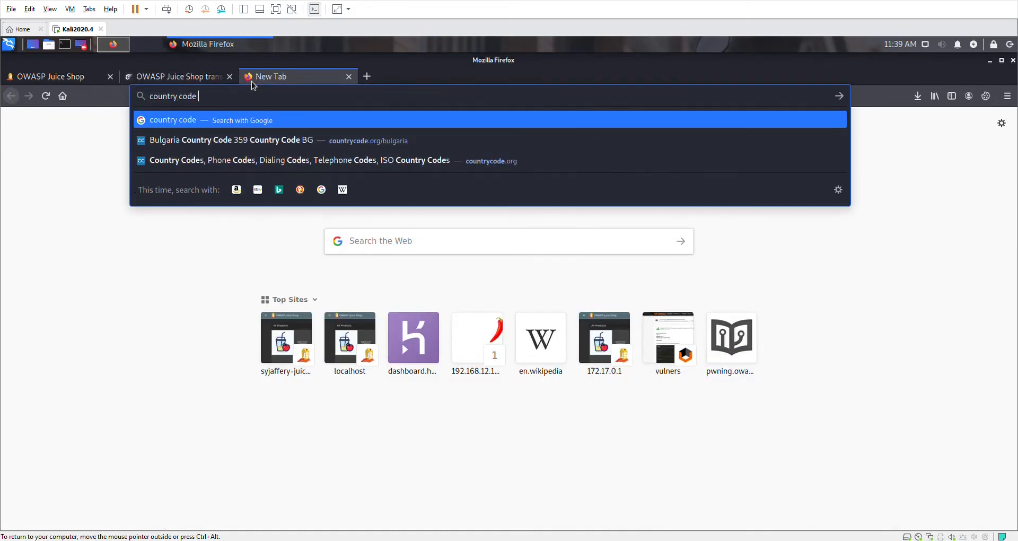
{"action": "type", "text": "A"}
{"action": "key", "text": "Return"}
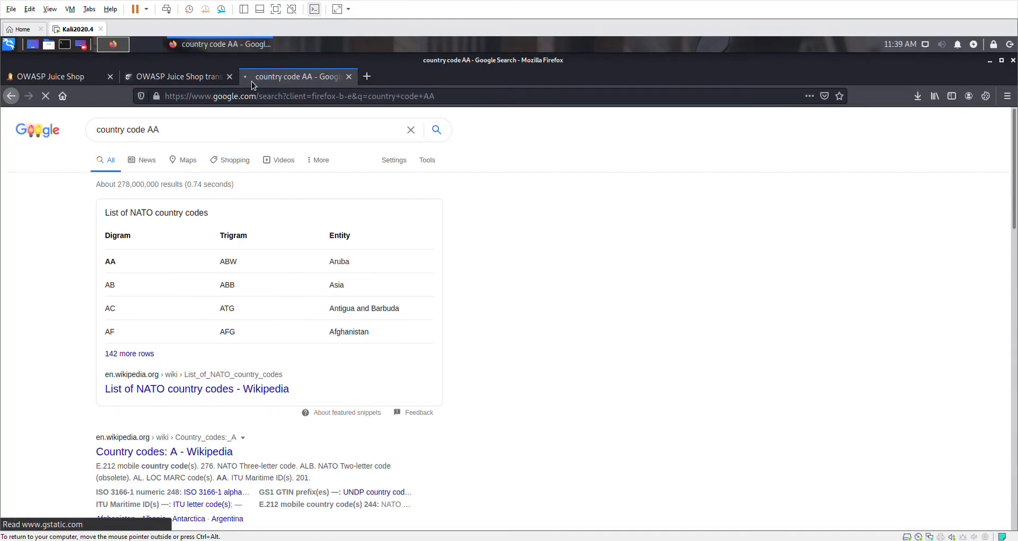
{"action": "double_click", "coordinate": [114, 266]}
{"action": "left_click", "coordinate": [200, 263]}
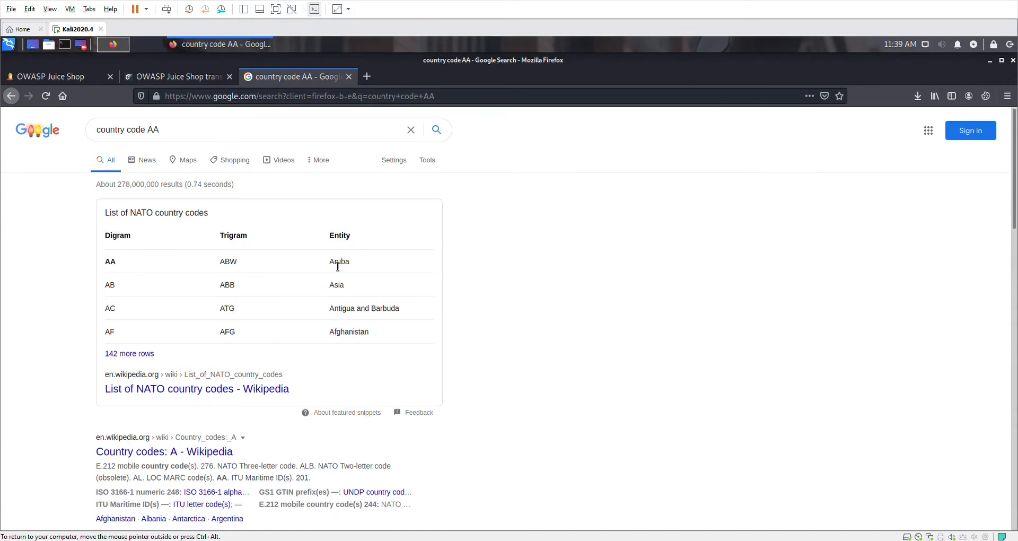
Search Google for "klingon" in another new tab, and close both search tabs after reading the results.
{"action": "left_click", "coordinate": [367, 77]}
{"action": "type", "text": "klin"}
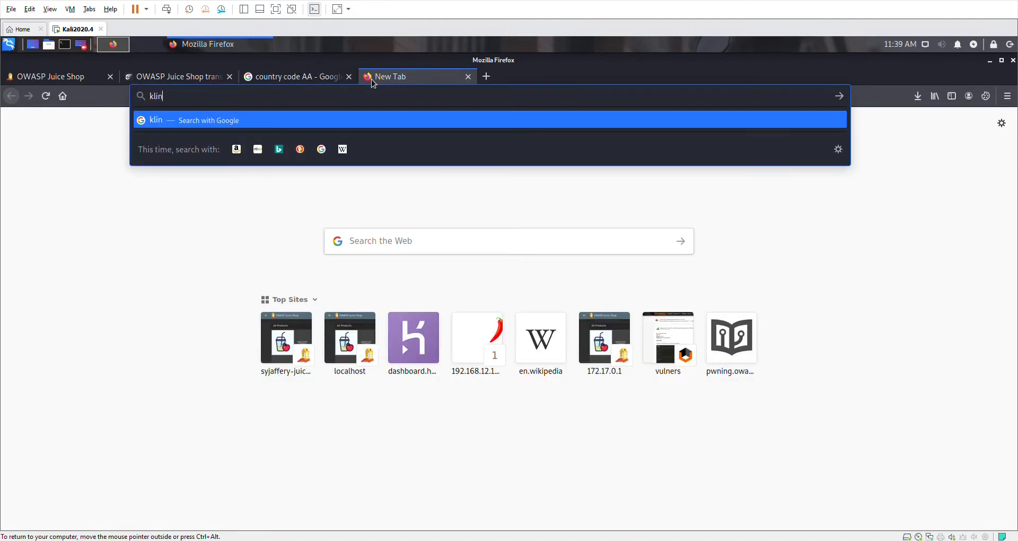
{"action": "type", "text": "gon"}
{"action": "key", "text": "Return"}
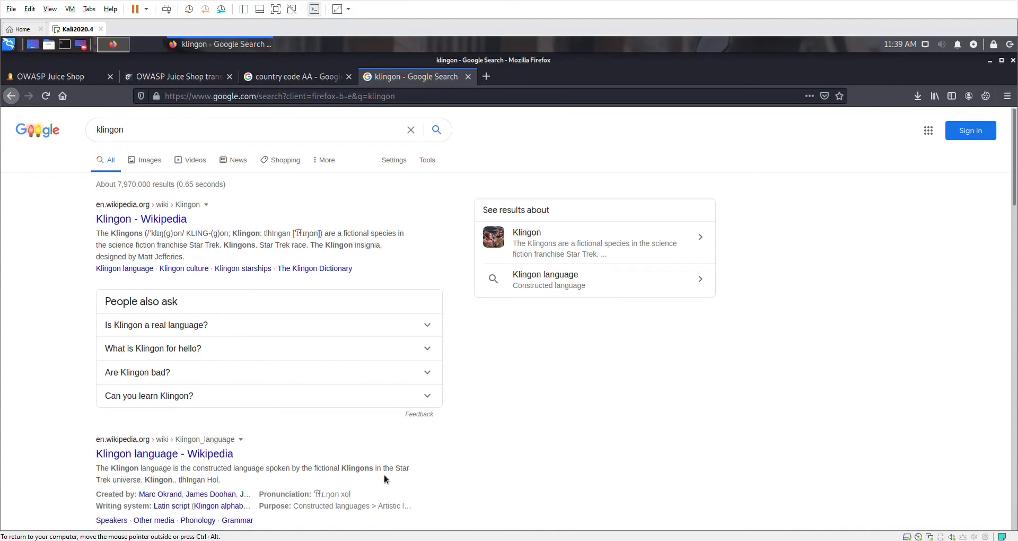
{"action": "left_click", "coordinate": [468, 77]}
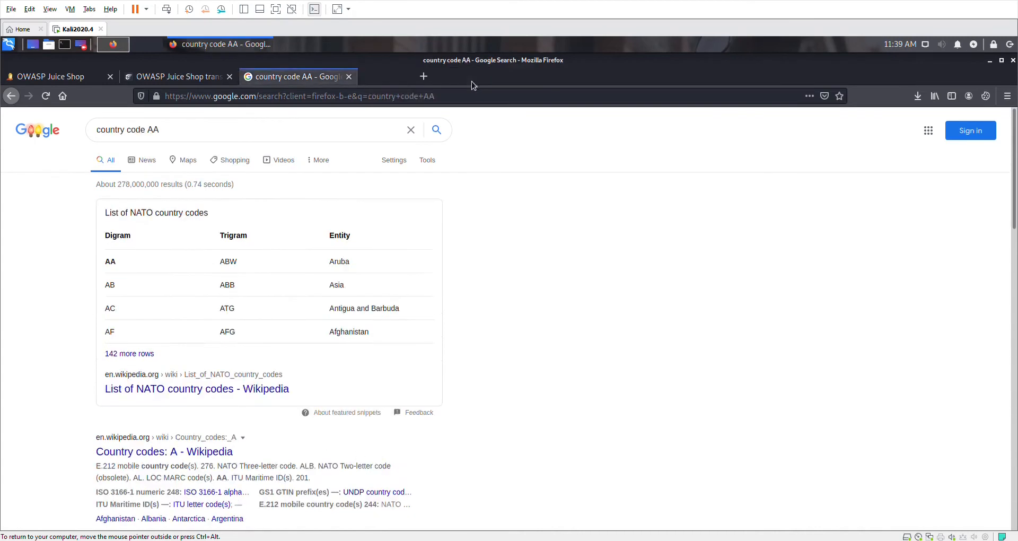
{"action": "left_click", "coordinate": [352, 78]}
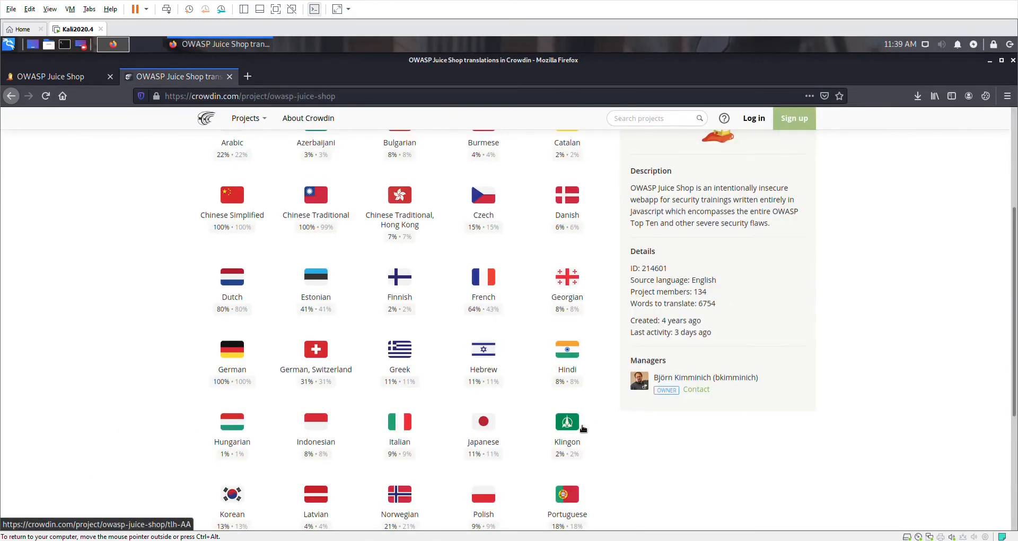
Review the Crowdin project's translation languages once more, from the Klingon entry through the end of the list.
{"action": "scroll", "coordinate": [583, 427], "scroll_direction": "down", "scroll_amount": 2}
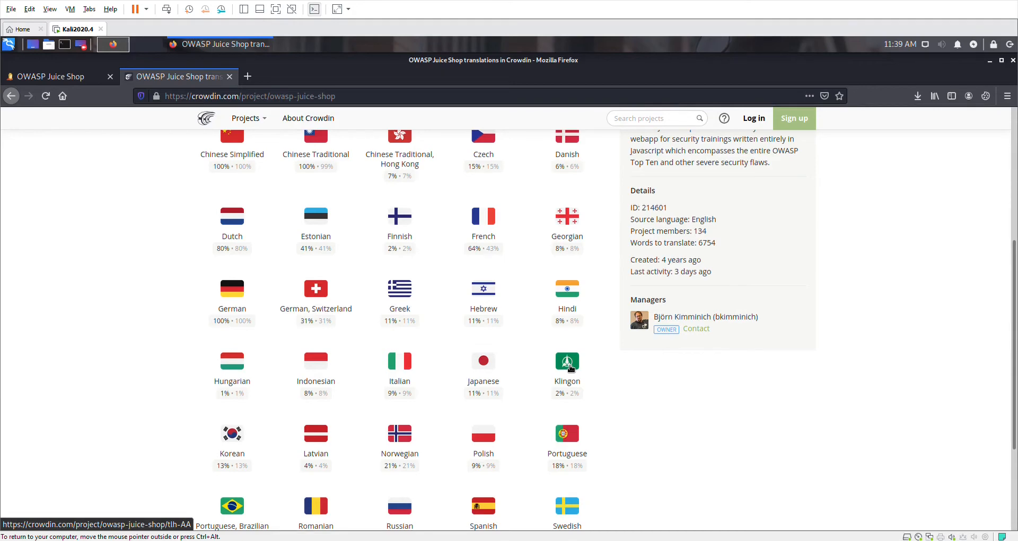
{"action": "scroll", "coordinate": [570, 367], "scroll_direction": "up", "scroll_amount": 3}
{"action": "scroll", "coordinate": [552, 386], "scroll_direction": "down", "scroll_amount": 5}
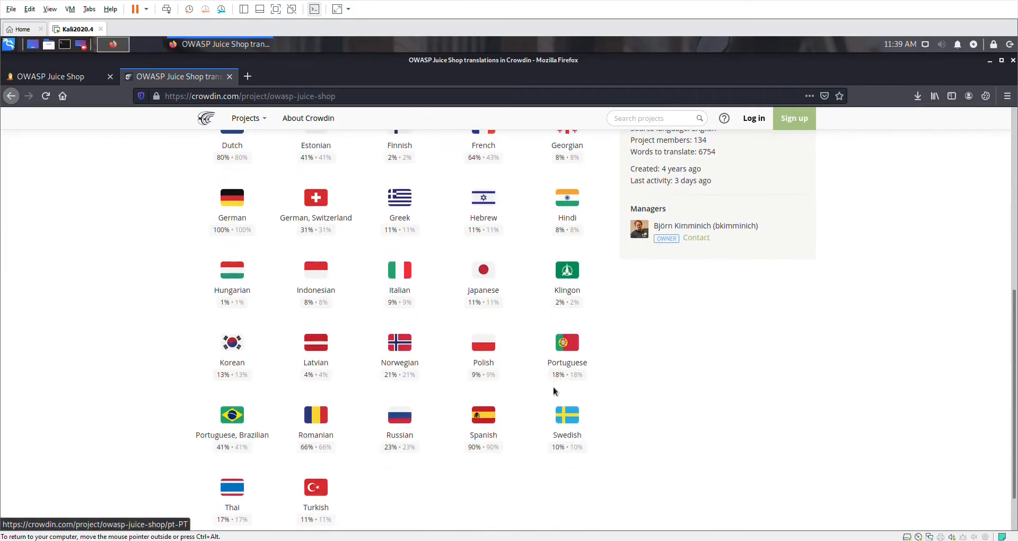
{"action": "scroll", "coordinate": [194, 362], "scroll_direction": "down", "scroll_amount": 1}
{"action": "scroll", "coordinate": [47, 246], "scroll_direction": "up", "scroll_amount": 7}
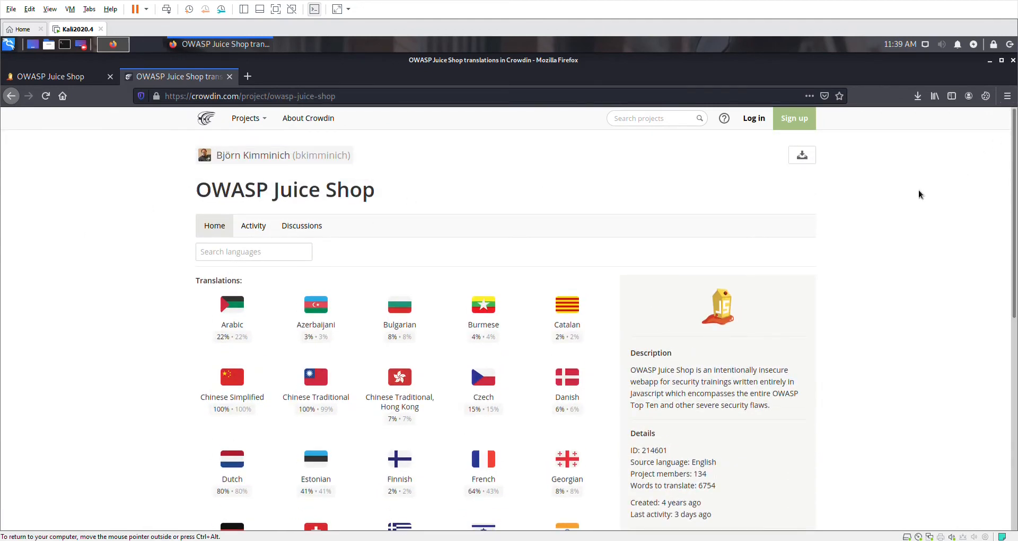
Launch Burp Suite Community Edition with a temporary project and the Burp default configuration.
{"action": "left_click", "coordinate": [9, 44]}
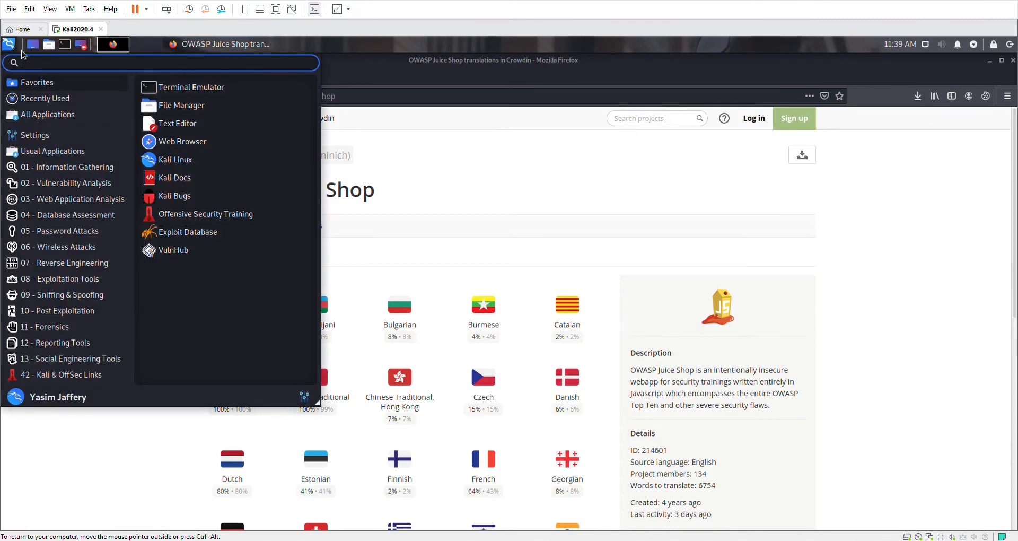
{"action": "type", "text": "burp"}
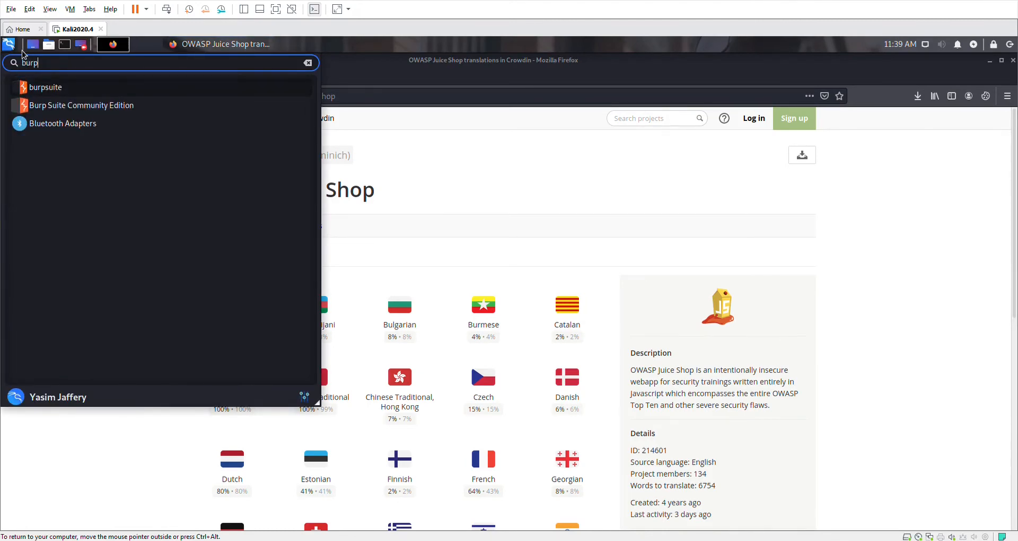
{"action": "left_click", "coordinate": [62, 106]}
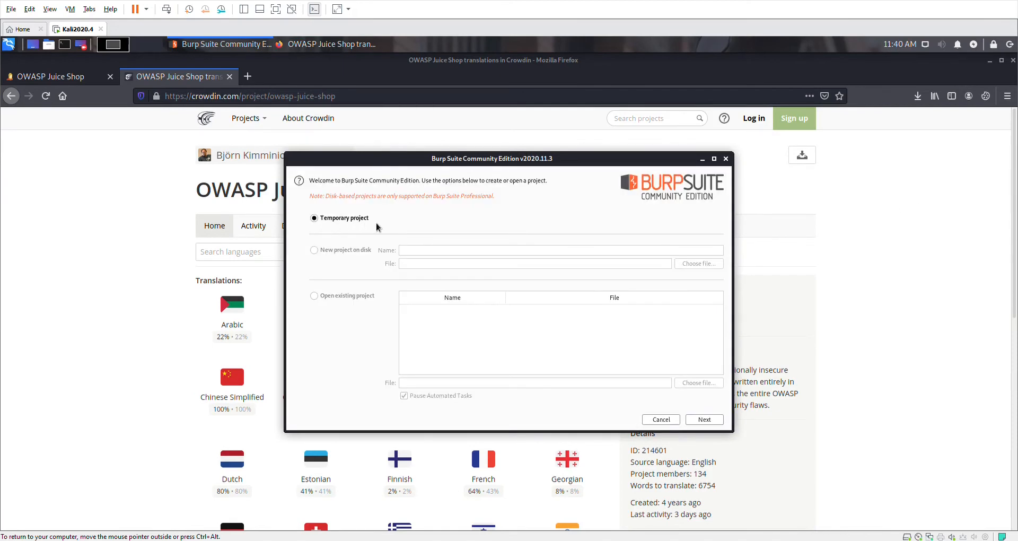
{"action": "left_click", "coordinate": [708, 419]}
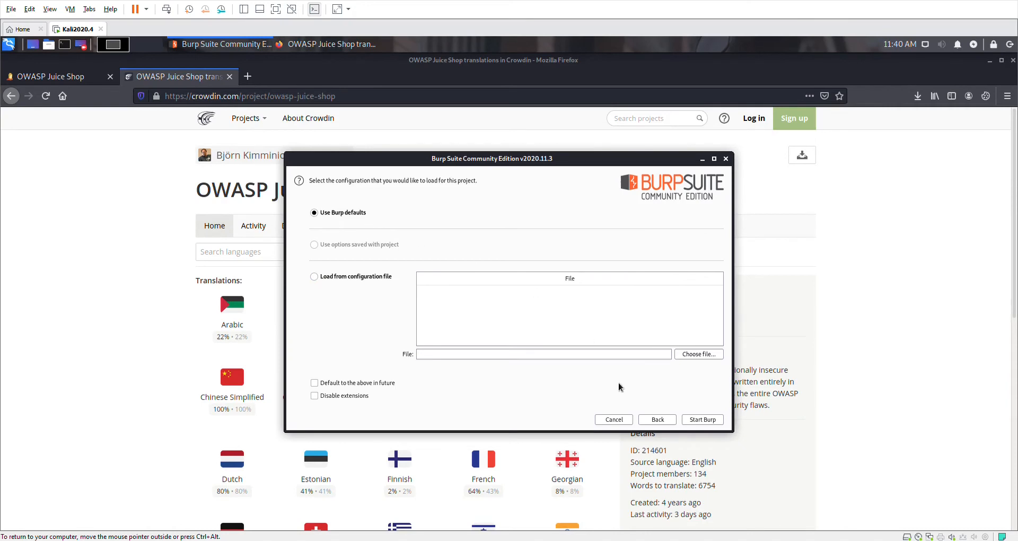
{"action": "left_click", "coordinate": [703, 420]}
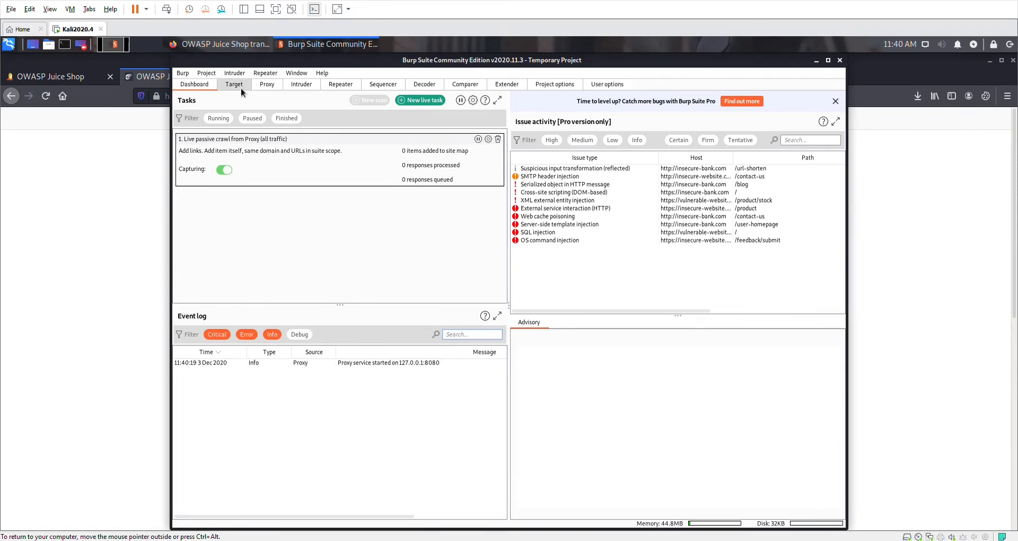
Check Burp's proxy intercept state and open the proxy's HTTP history.
{"action": "left_click", "coordinate": [276, 88]}
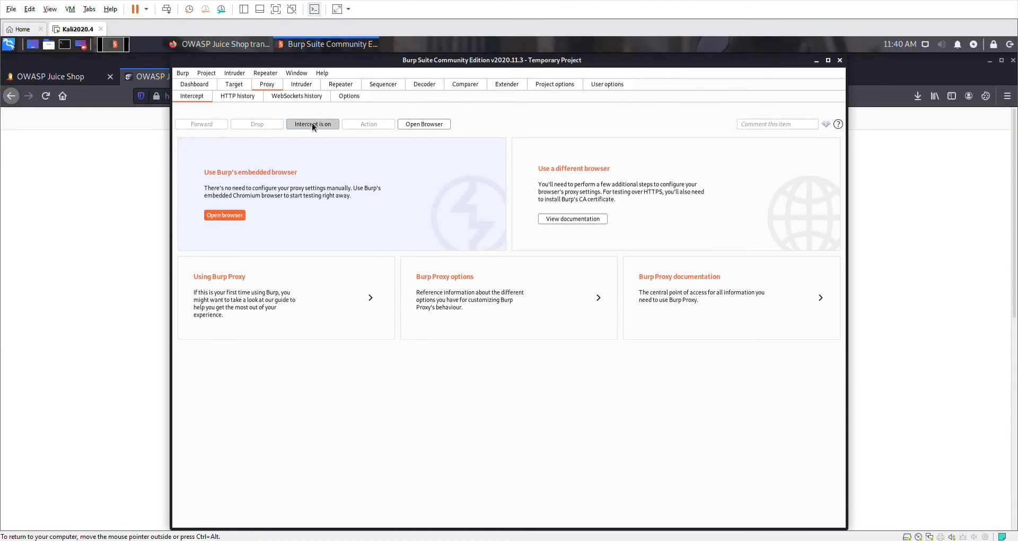
{"action": "left_click", "coordinate": [236, 101]}
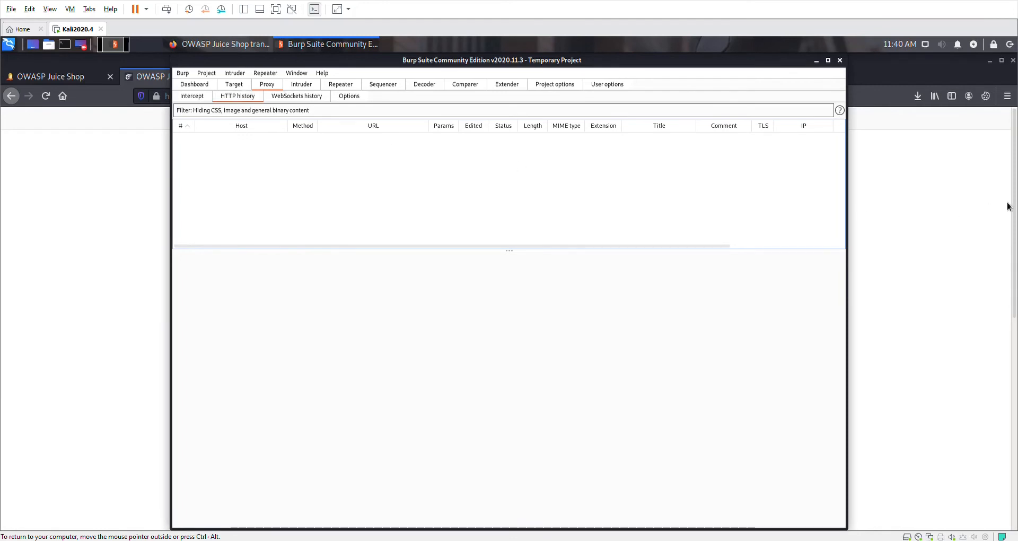
Switch to Firefox and set its connection to the manual proxy 127.0.0.1 on port 8080, also used for FTP and HTTPS.
{"action": "left_click", "coordinate": [1002, 178]}
{"action": "left_click", "coordinate": [1007, 96]}
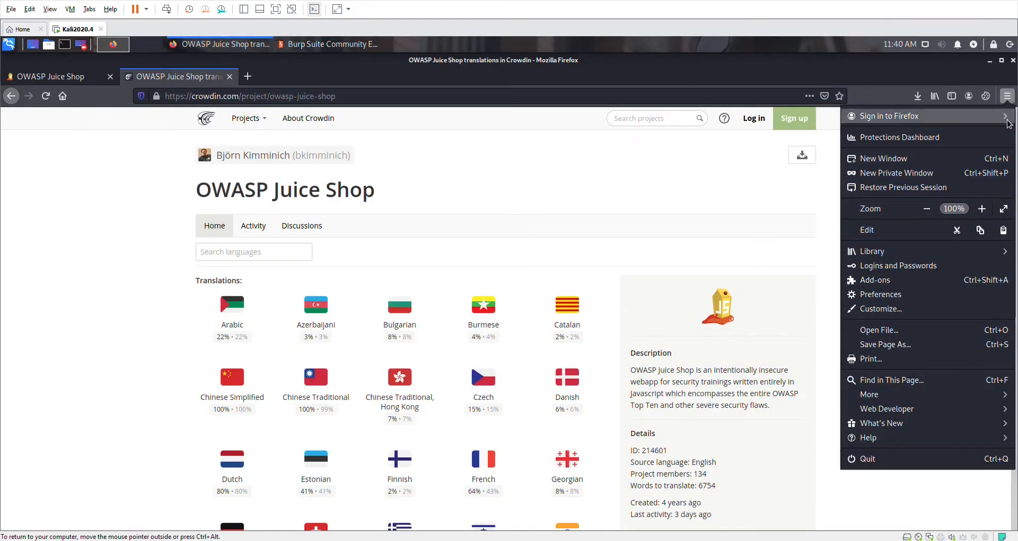
{"action": "left_click", "coordinate": [908, 298]}
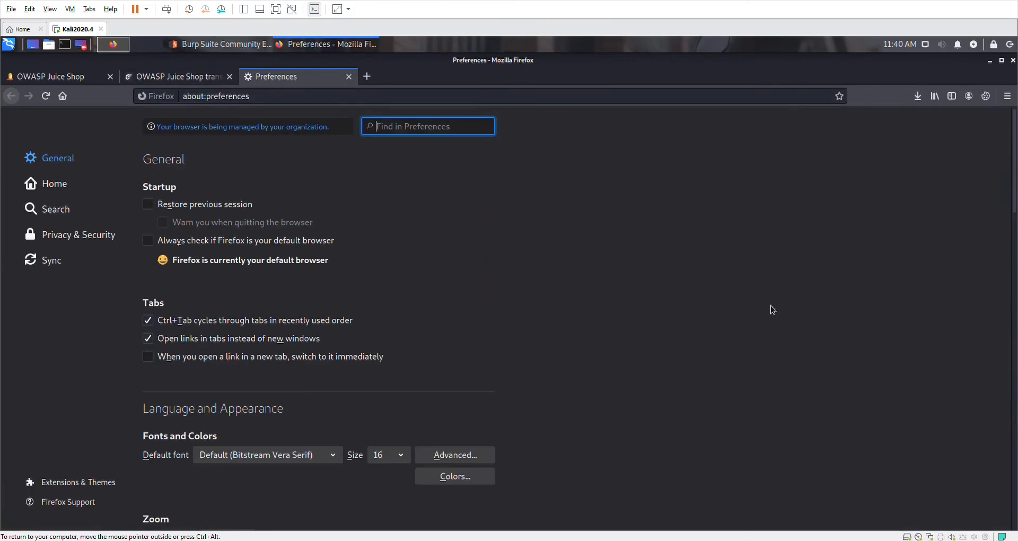
{"action": "scroll", "coordinate": [480, 299], "scroll_direction": "down", "scroll_amount": 15}
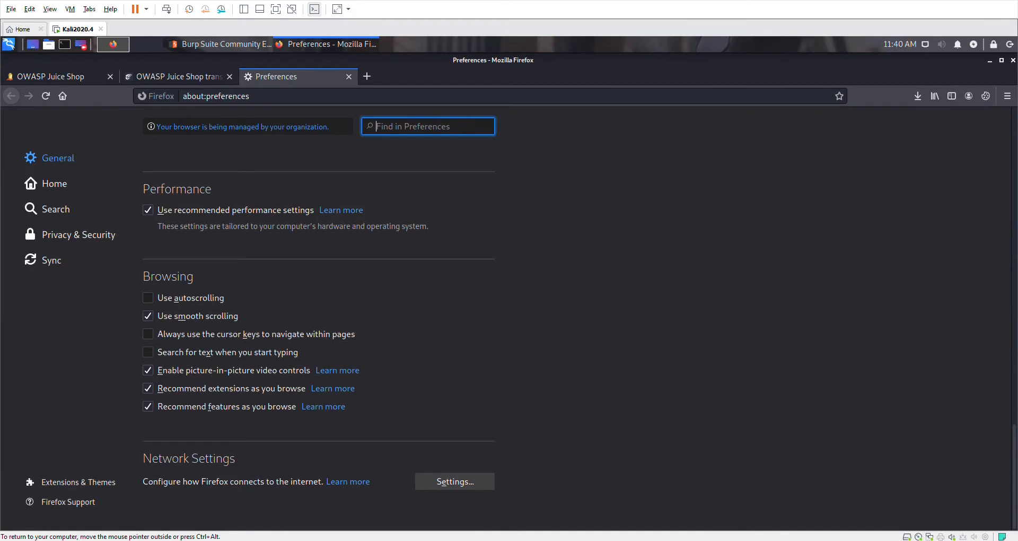
{"action": "left_click", "coordinate": [482, 483]}
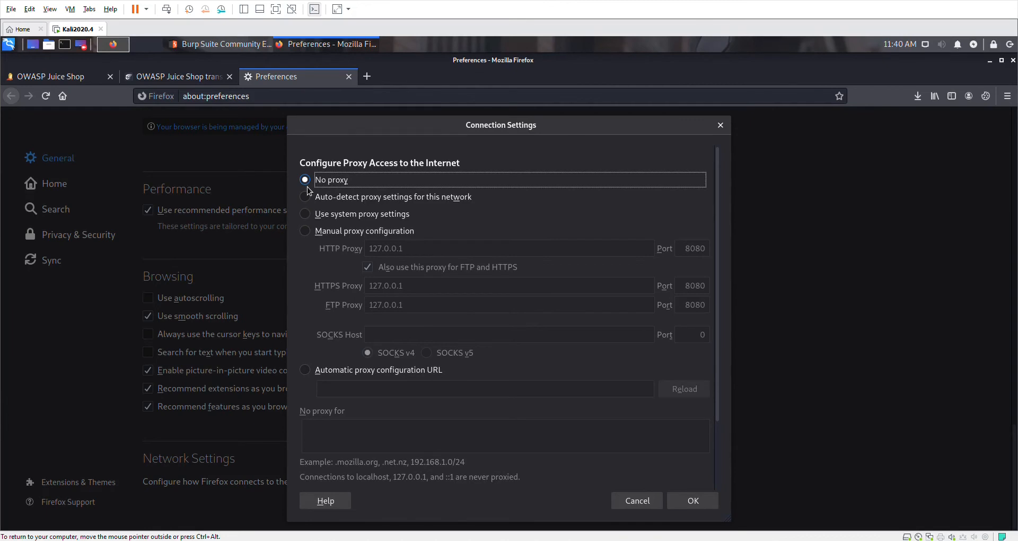
{"action": "left_click", "coordinate": [305, 231]}
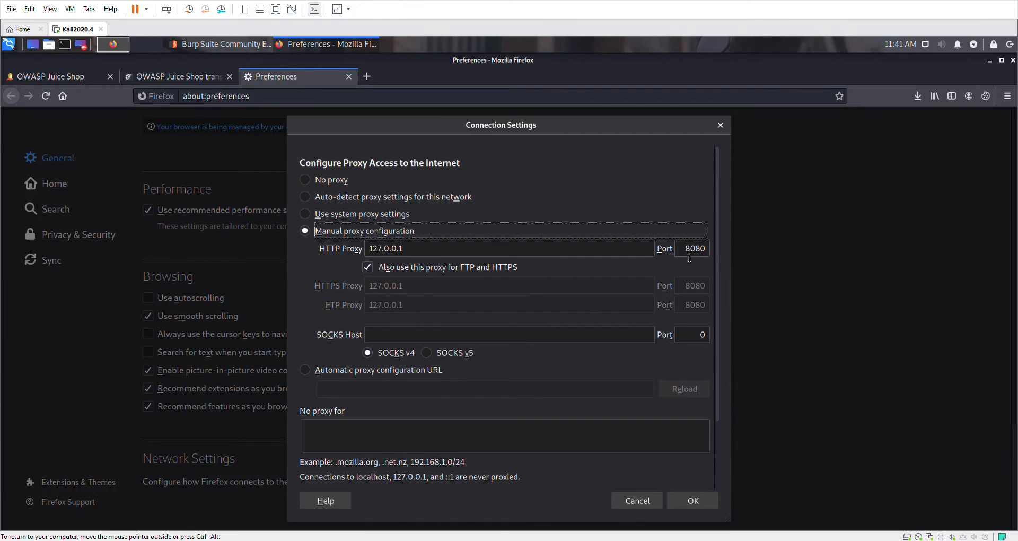
{"action": "left_click", "coordinate": [708, 503]}
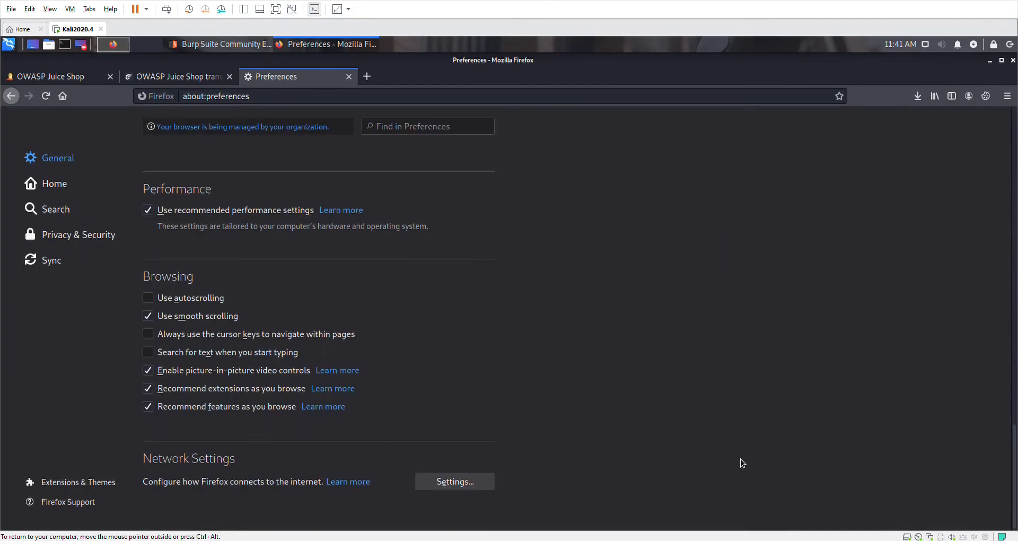
Return to the Juice Shop score board, and check Burp's intercept view and HTTP history for captured traffic.
{"action": "left_click", "coordinate": [33, 83]}
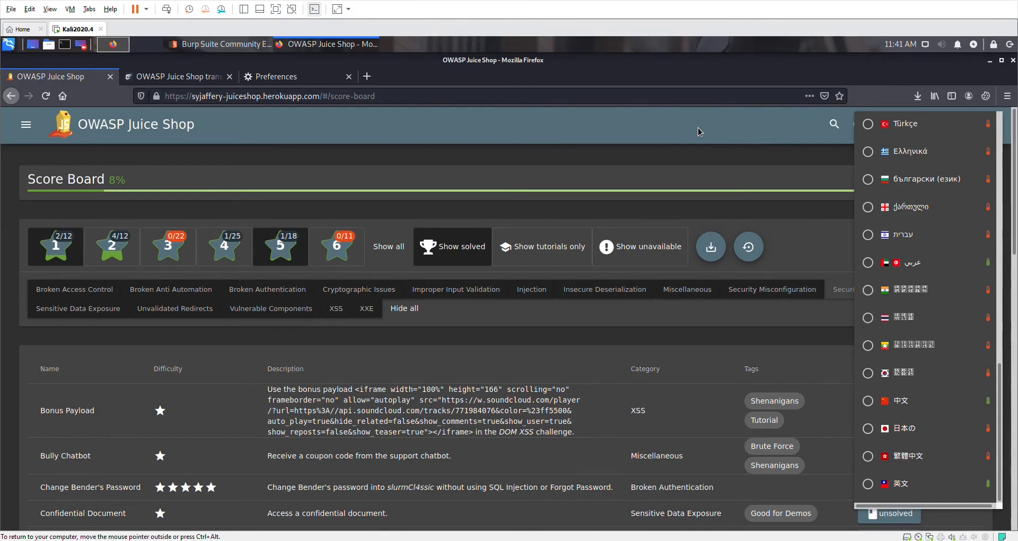
{"action": "left_click", "coordinate": [222, 44]}
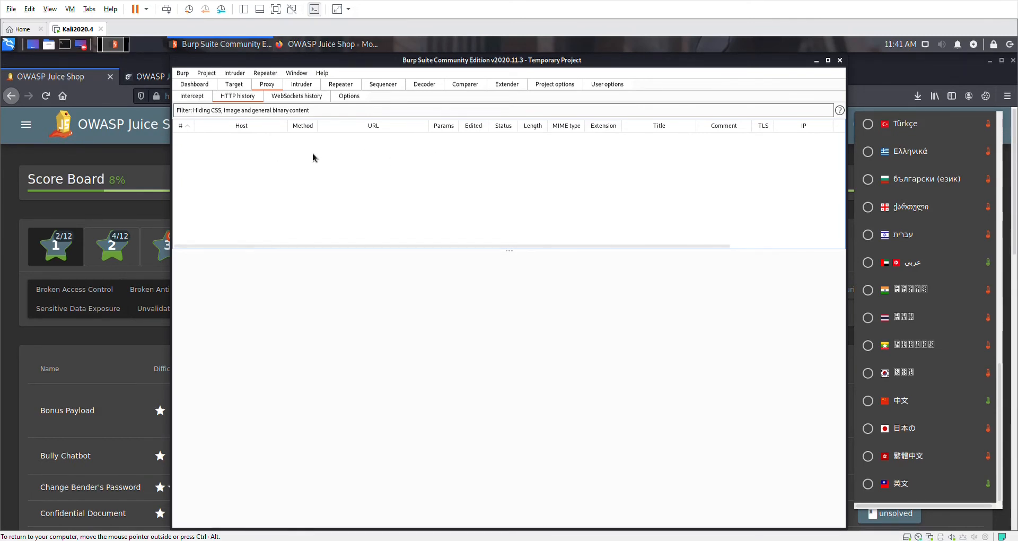
{"action": "left_click", "coordinate": [191, 98]}
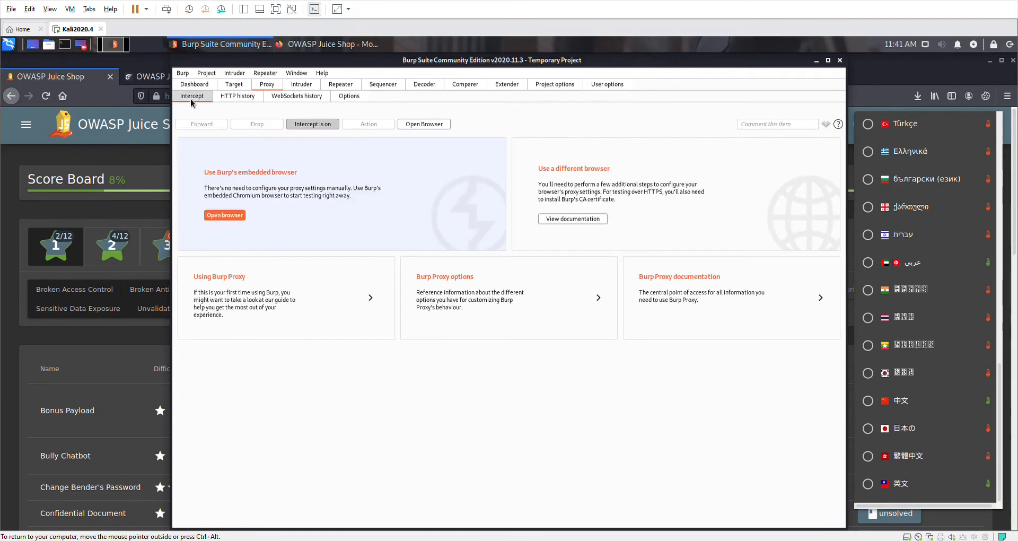
{"action": "left_click", "coordinate": [237, 97]}
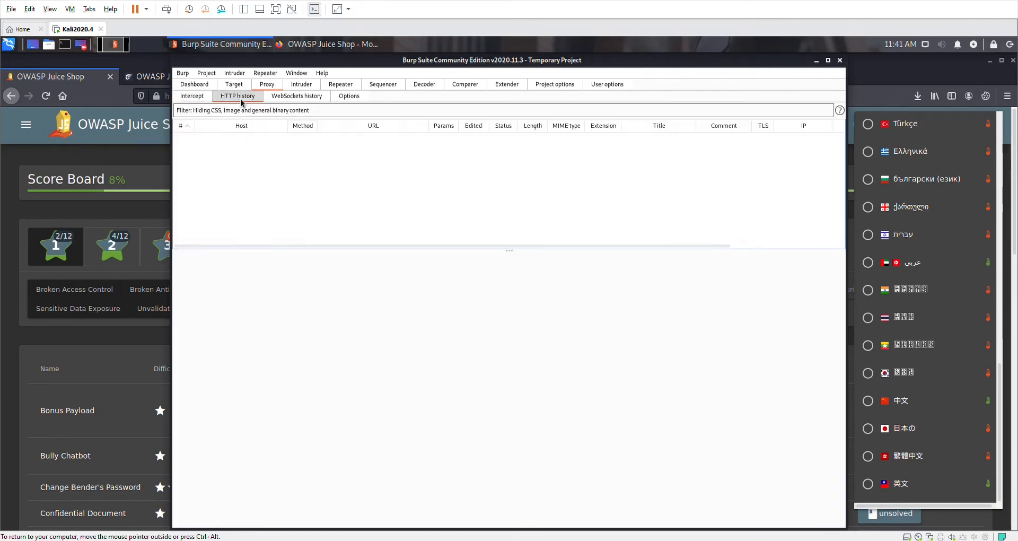
Change the Juice Shop language to Italiano so the language file request goes through Burp.
{"action": "left_click", "coordinate": [816, 60]}
{"action": "scroll", "coordinate": [898, 225], "scroll_direction": "up", "scroll_amount": 3}
{"action": "scroll", "coordinate": [898, 225], "scroll_direction": "up", "scroll_amount": 10}
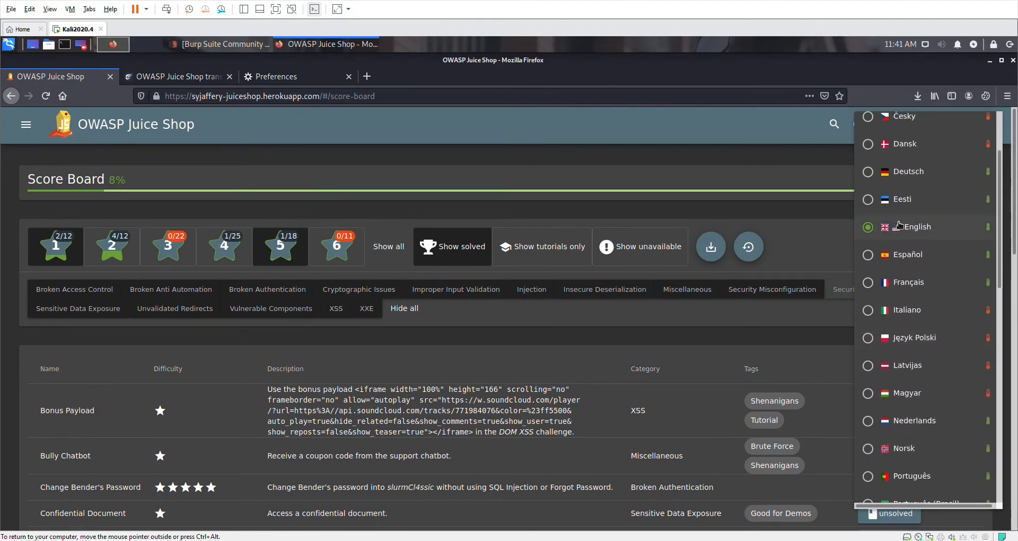
{"action": "left_click", "coordinate": [871, 318]}
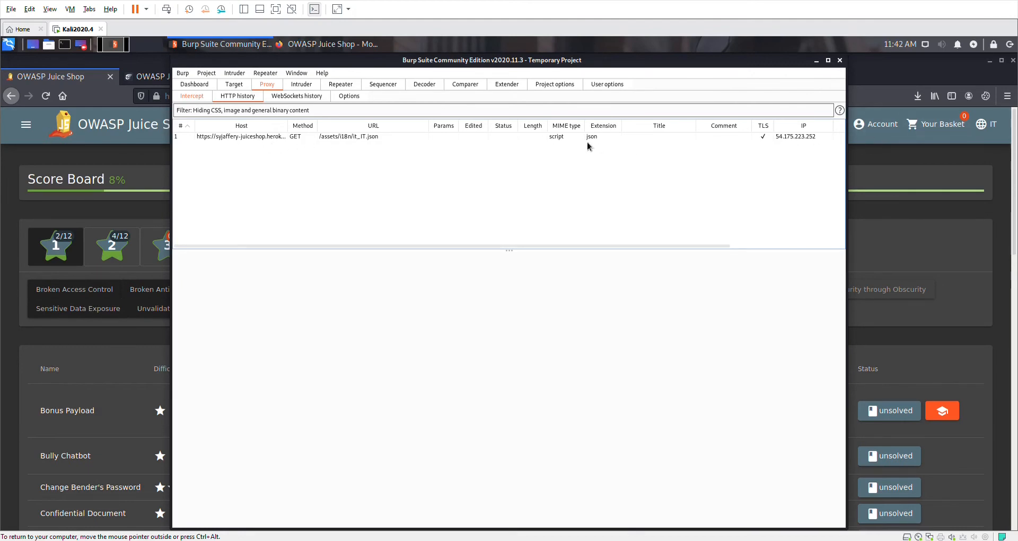
Reload the Juice Shop score board through the proxy and return to Burp's HTTP history.
{"action": "left_click", "coordinate": [816, 60]}
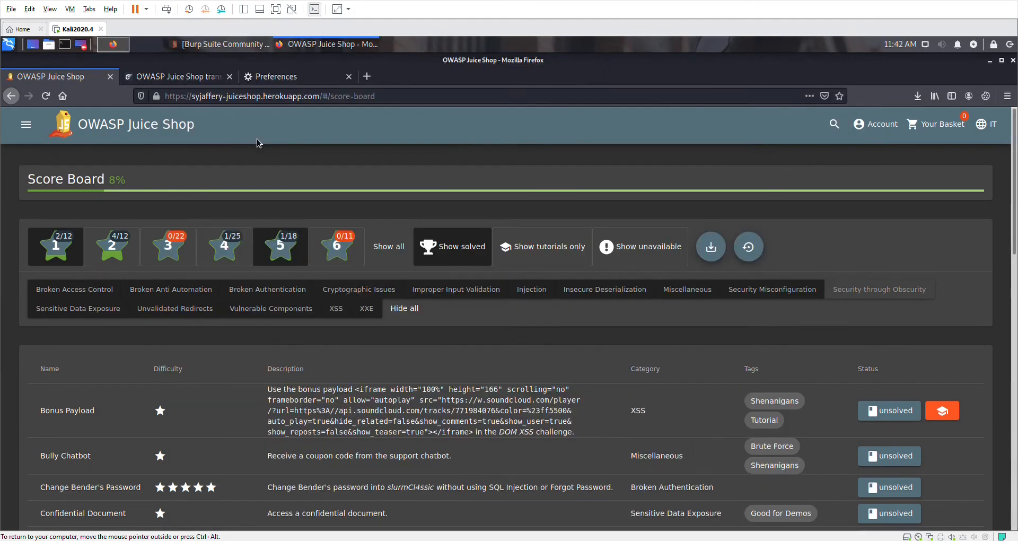
{"action": "left_click", "coordinate": [45, 97]}
{"action": "left_click", "coordinate": [192, 45]}
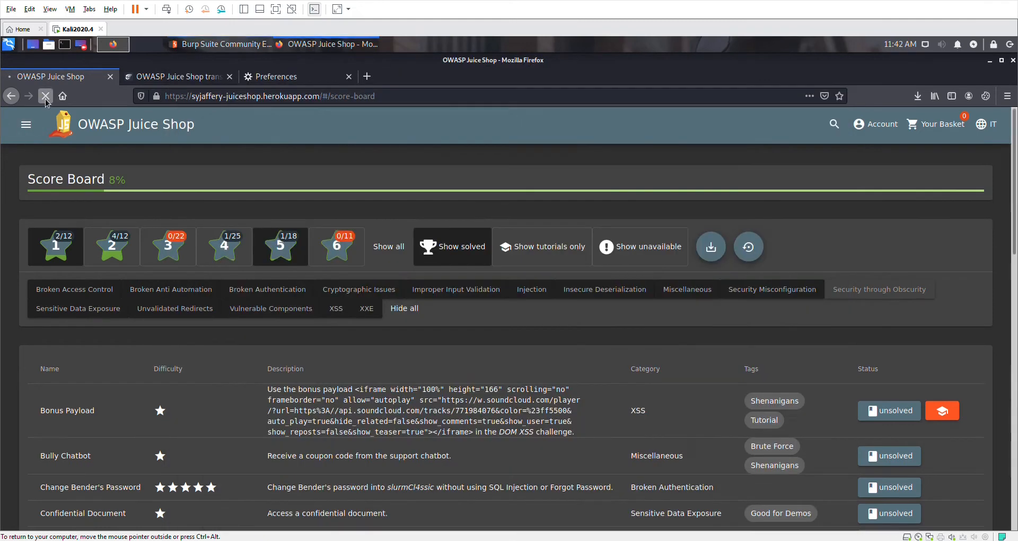
{"action": "left_click", "coordinate": [41, 127]}
{"action": "left_click", "coordinate": [223, 44]}
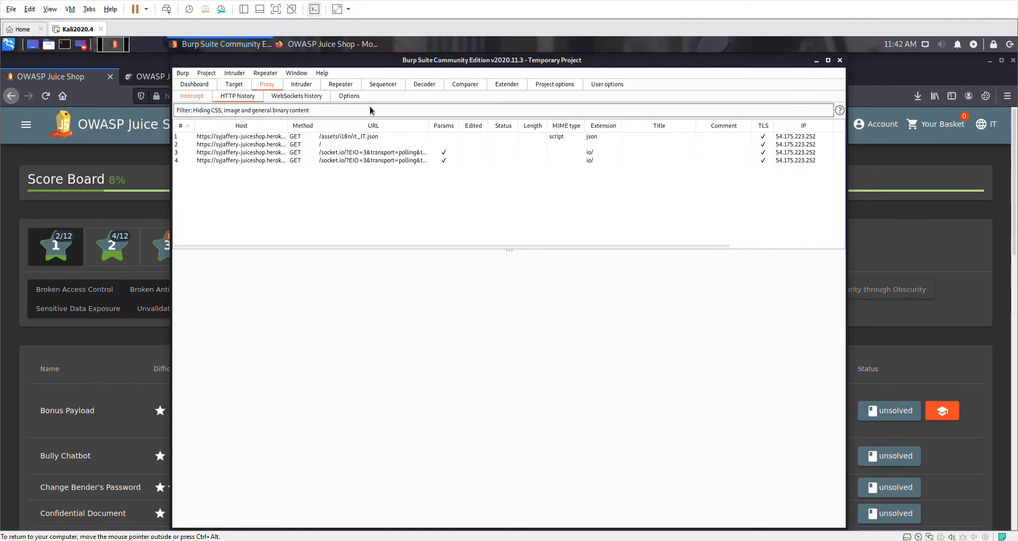
Copy the complete GET /assets/i18n/it_IT.json request from the HTTP history into Burp's Repeater.
{"action": "left_click", "coordinate": [281, 161]}
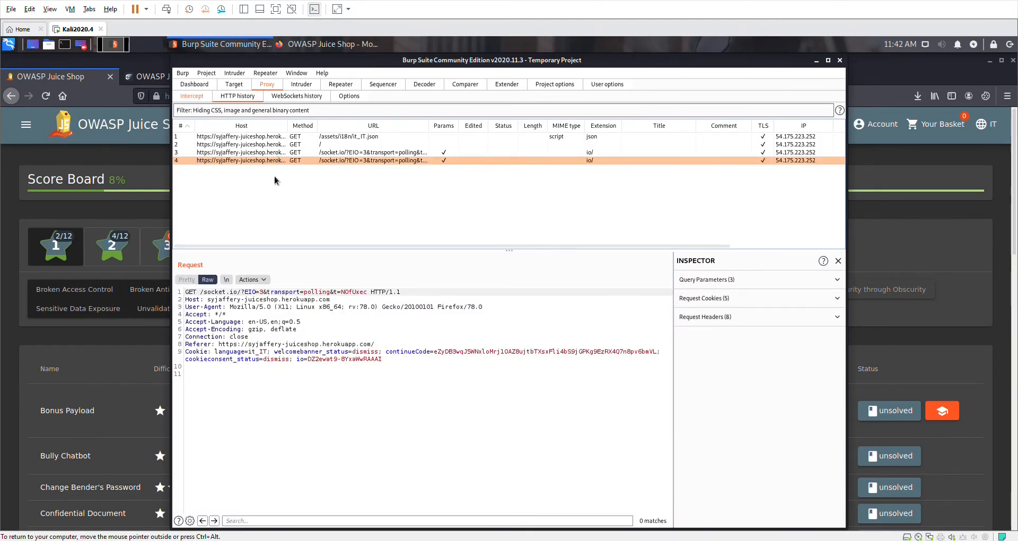
{"action": "left_click", "coordinate": [288, 137]}
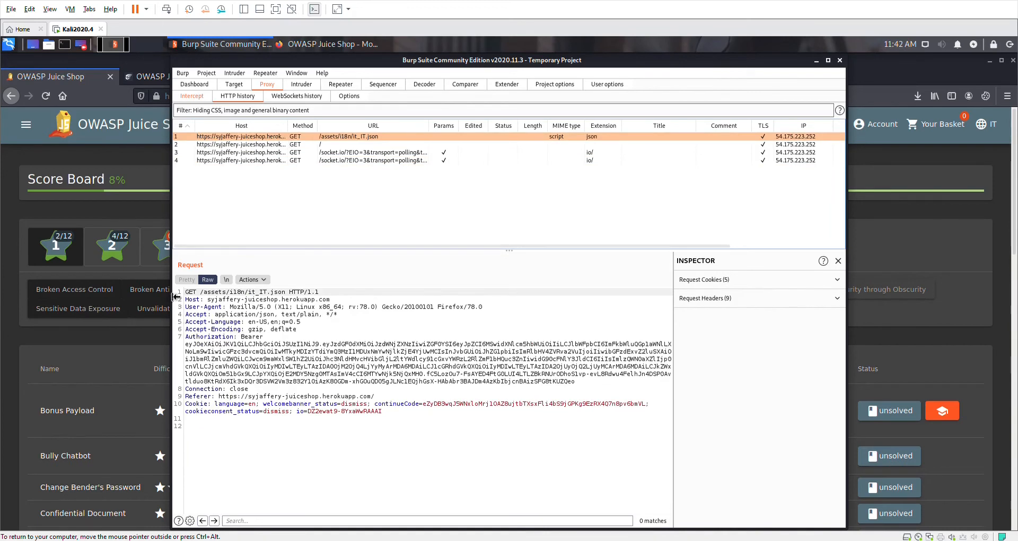
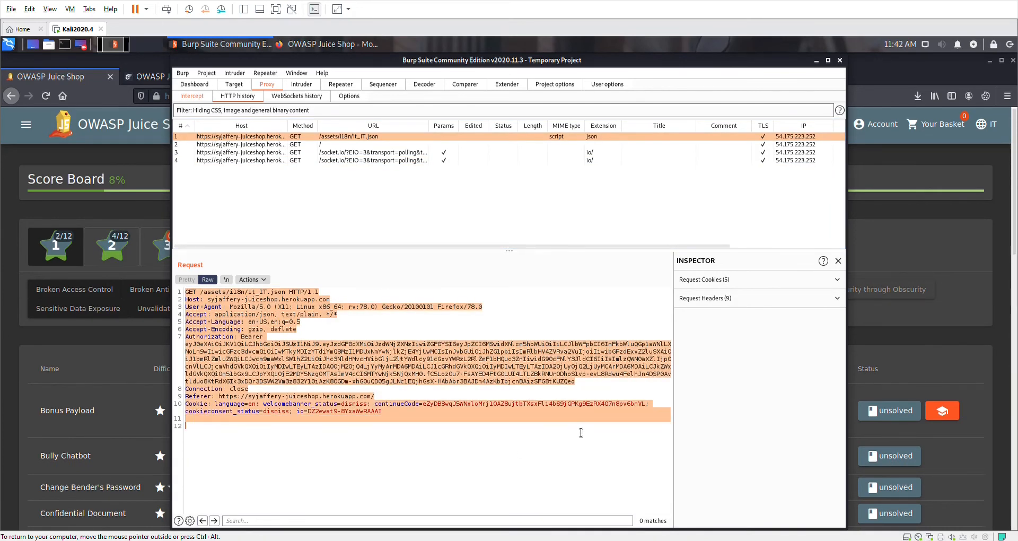
{"action": "left_click_drag", "start_coordinate": [580, 432], "coordinate": [581, 424]}
{"action": "right_click", "coordinate": [311, 409]}
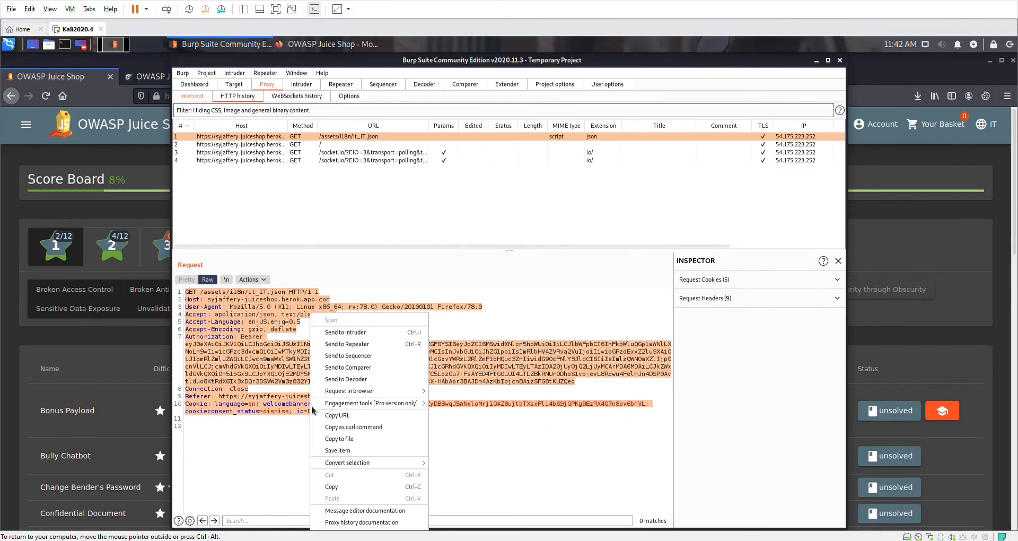
{"action": "left_click", "coordinate": [347, 486]}
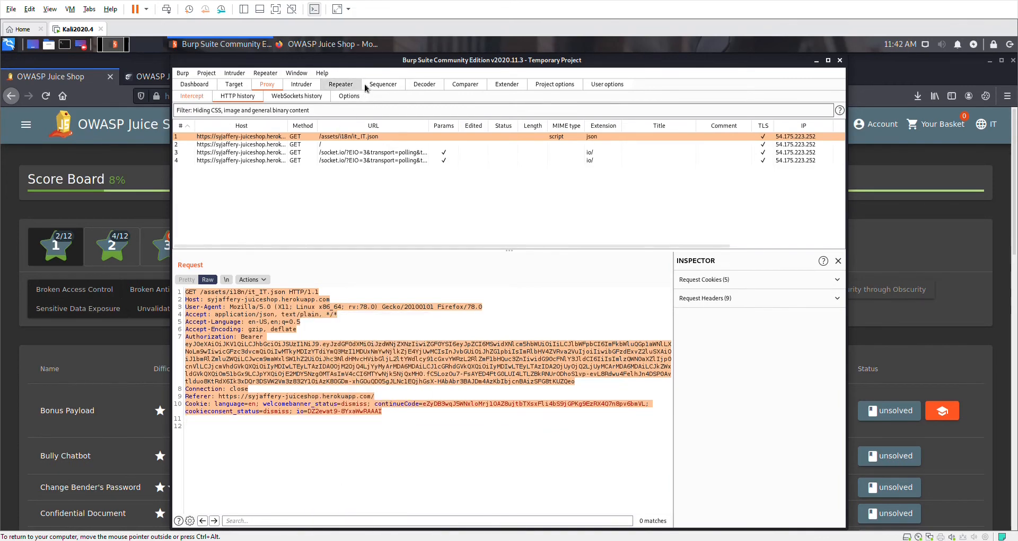
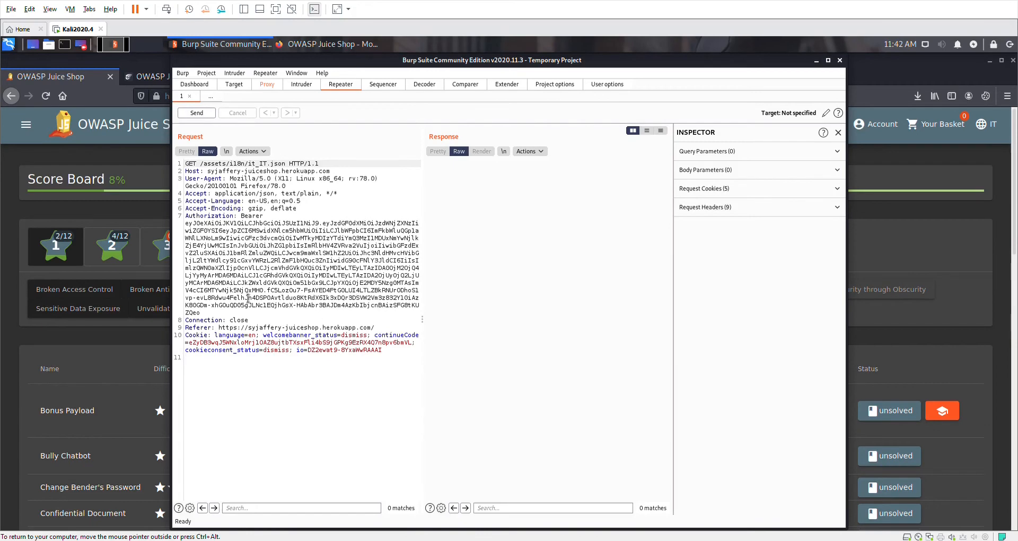
Check Burp's target site map, the Intruder attack target and the IP addresses of the captured requests in the HTTP history.
{"action": "left_click", "coordinate": [234, 85]}
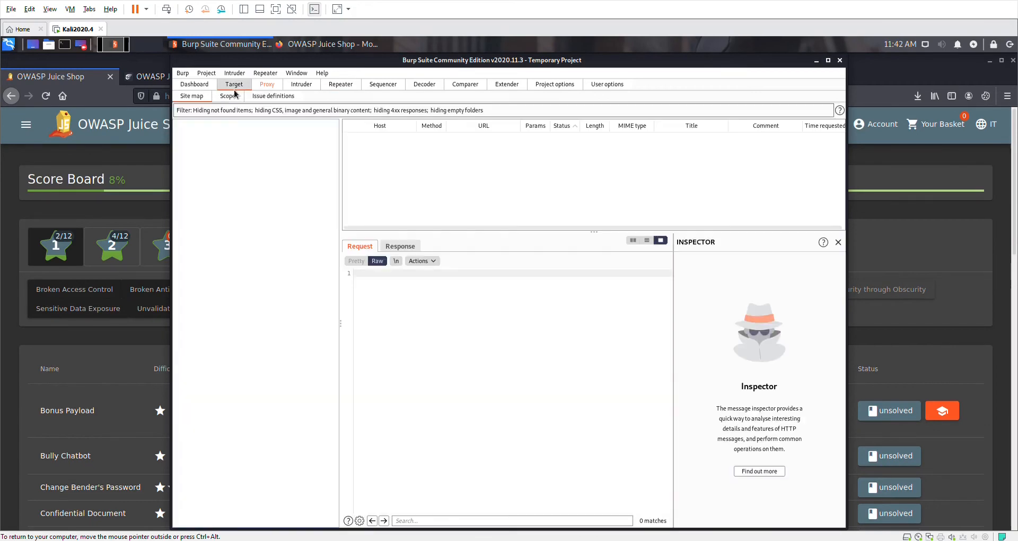
{"action": "left_click", "coordinate": [291, 86]}
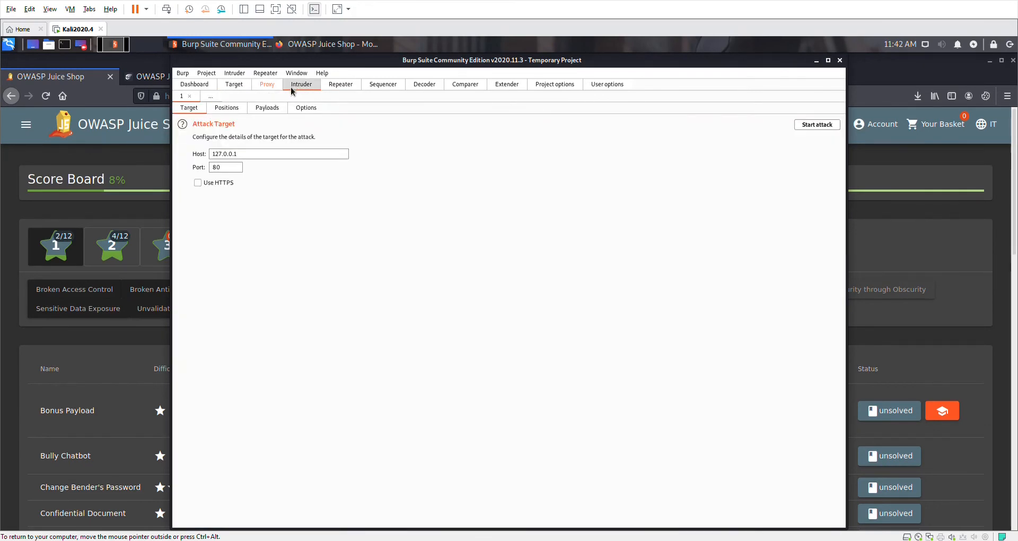
{"action": "left_click", "coordinate": [268, 87]}
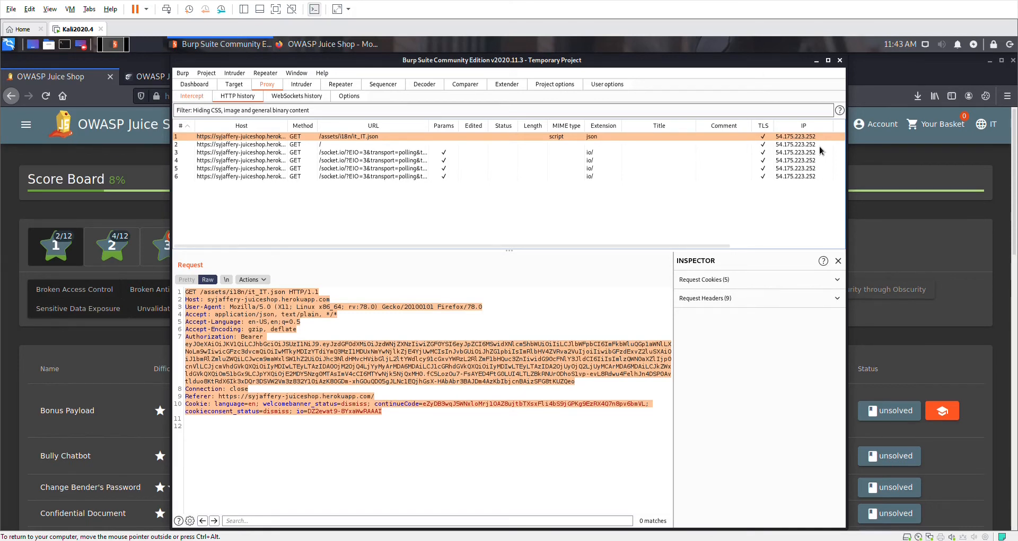
Look up the Klingon language code on the Crowdin project page and change the Repeater request path to /assets/i18n/tlh-AA.json.
{"action": "left_click", "coordinate": [147, 77]}
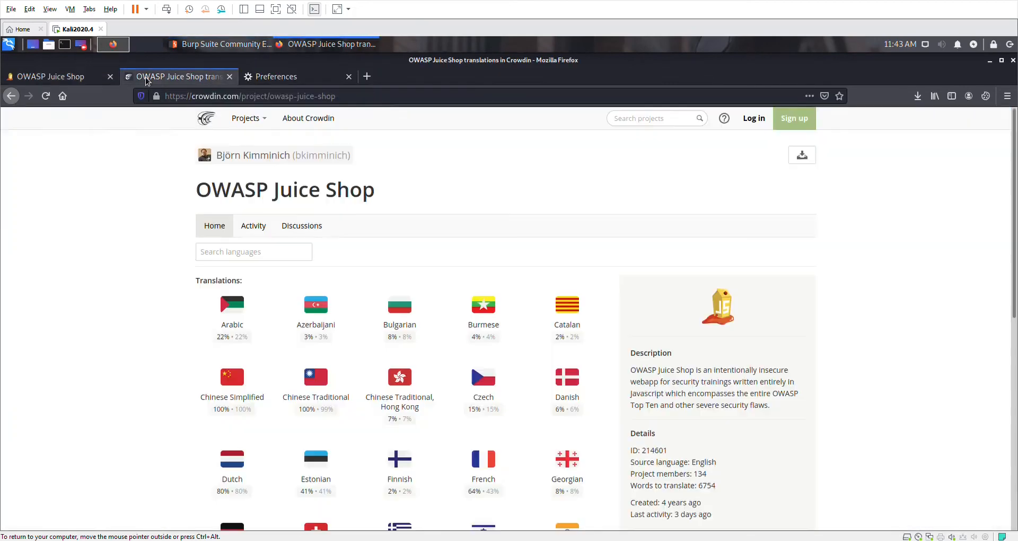
{"action": "scroll", "coordinate": [931, 385], "scroll_direction": "down", "scroll_amount": 3}
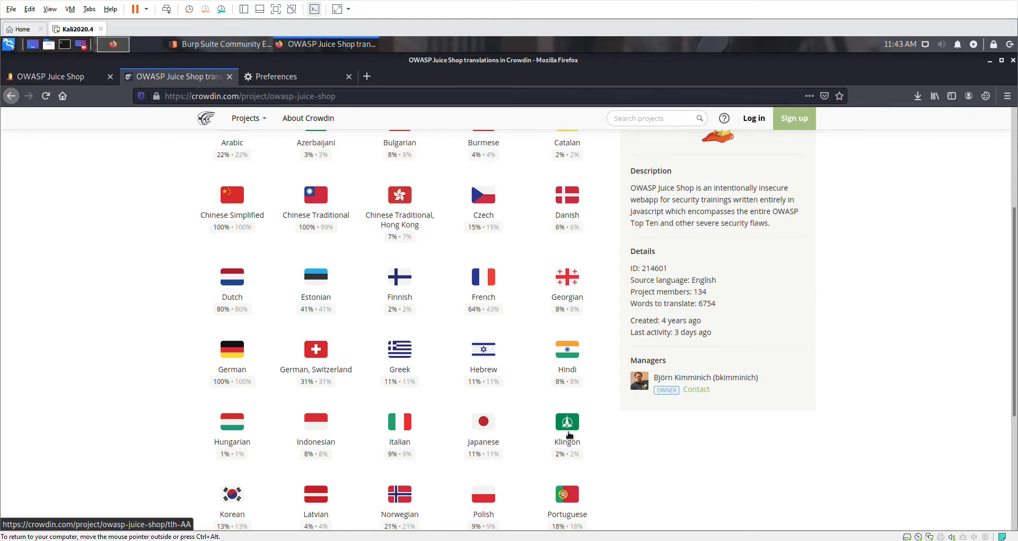
{"action": "left_click", "coordinate": [211, 47]}
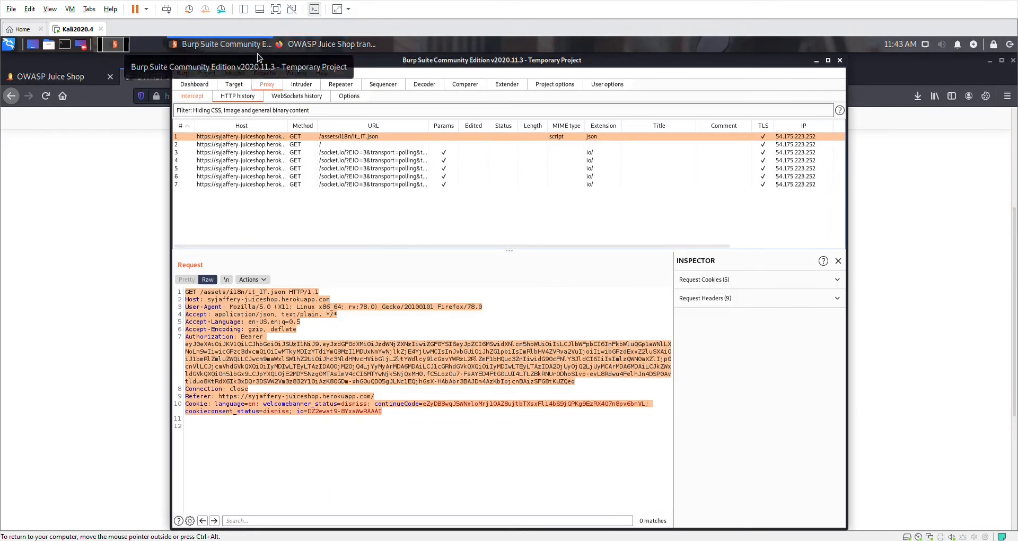
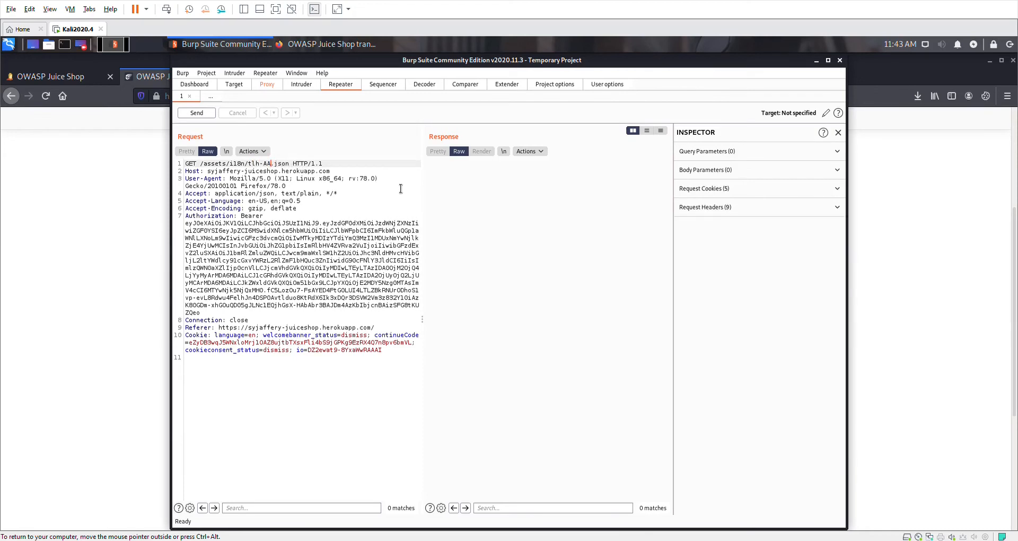
Set the Repeater target to host 54.175.233.252, port 443 with HTTPS, and send the tlh-AA.json request.
{"action": "left_click", "coordinate": [197, 114]}
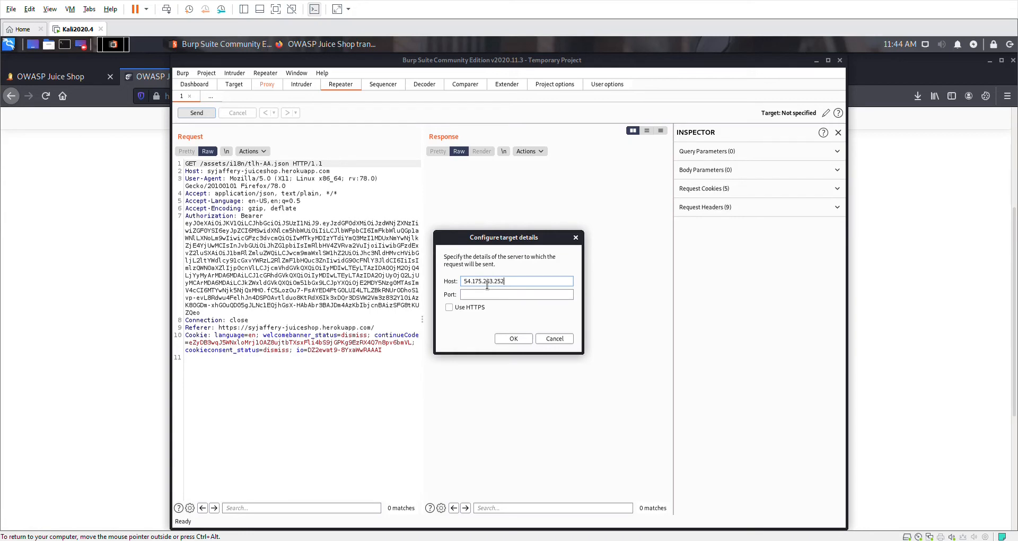
{"action": "left_click", "coordinate": [487, 295]}
{"action": "left_click", "coordinate": [449, 307]}
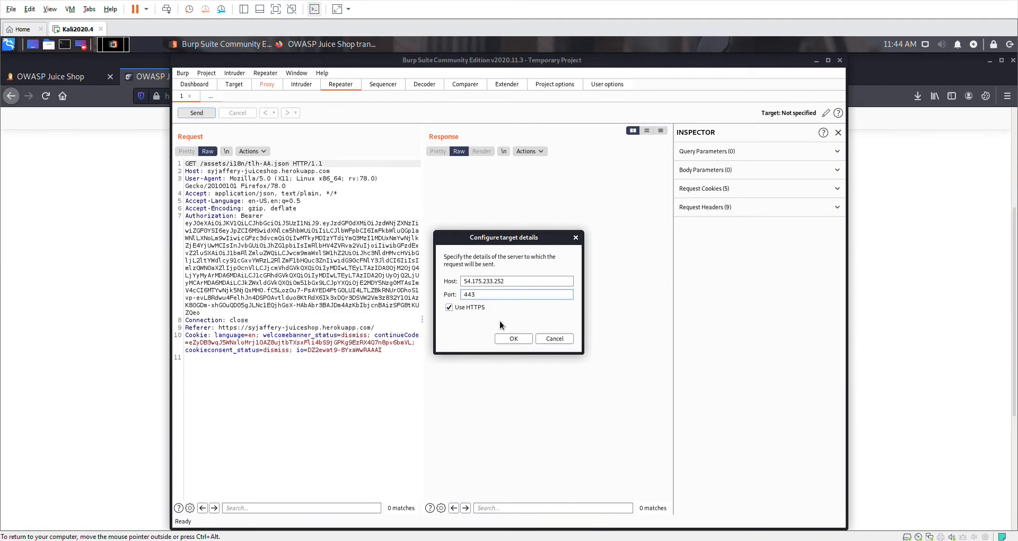
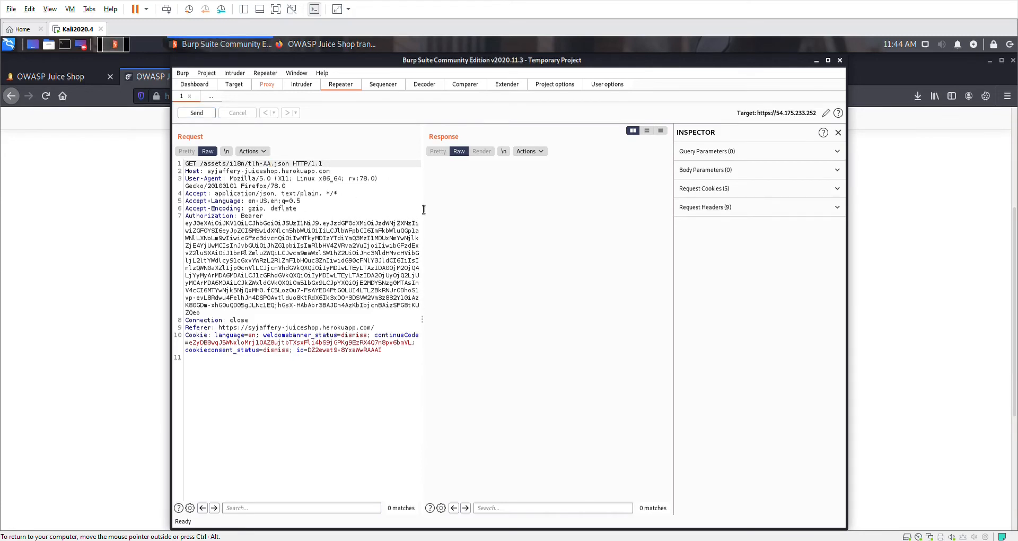
{"action": "left_click", "coordinate": [202, 114]}
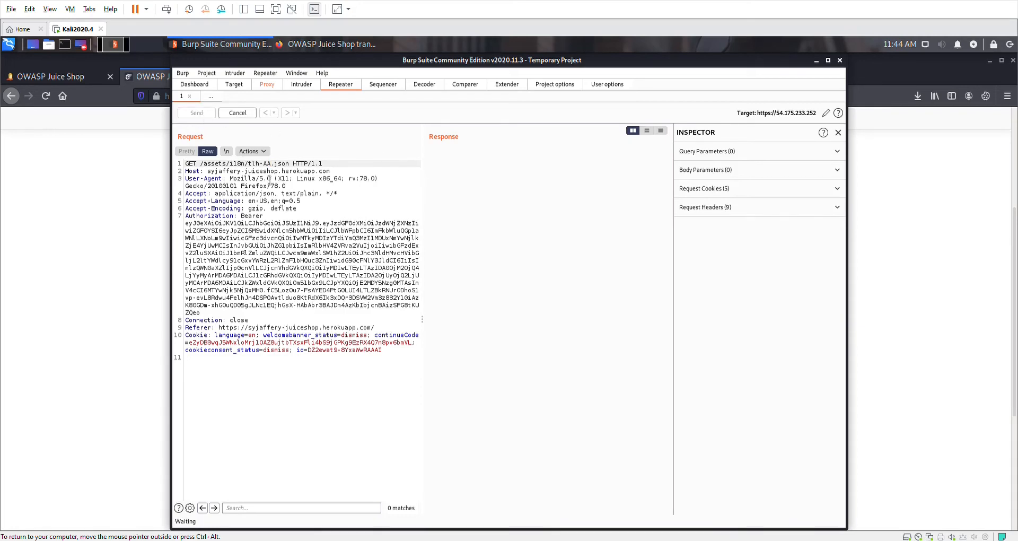
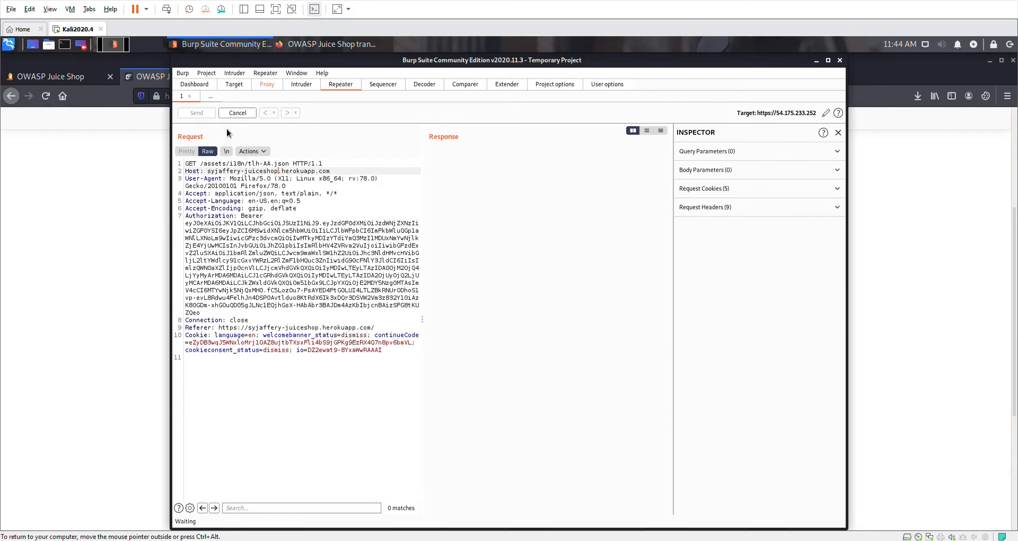
Cancel the pending tlh-AA.json request in Repeater and switch to Juice Shop's score board in Firefox.
{"action": "left_click", "coordinate": [235, 113]}
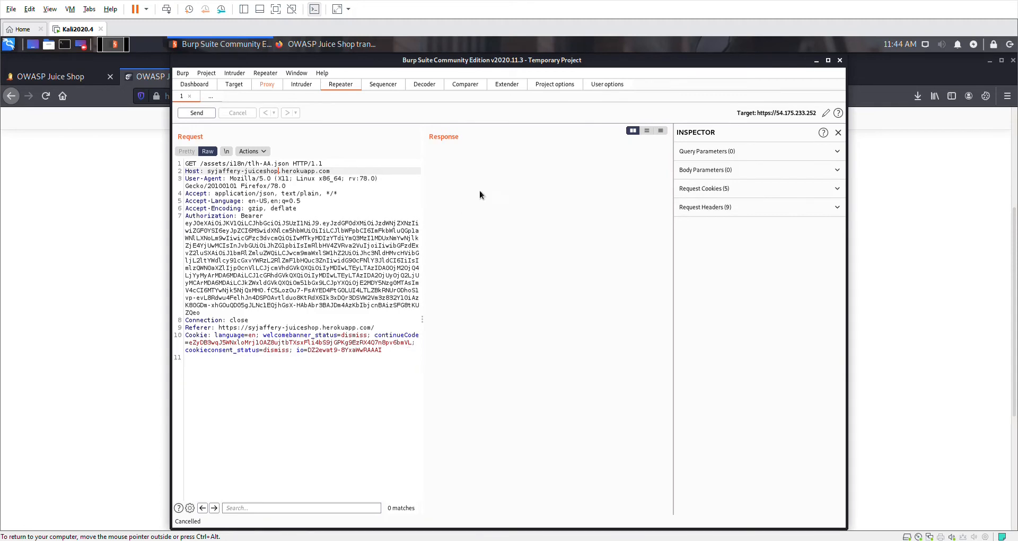
{"action": "left_click", "coordinate": [816, 61]}
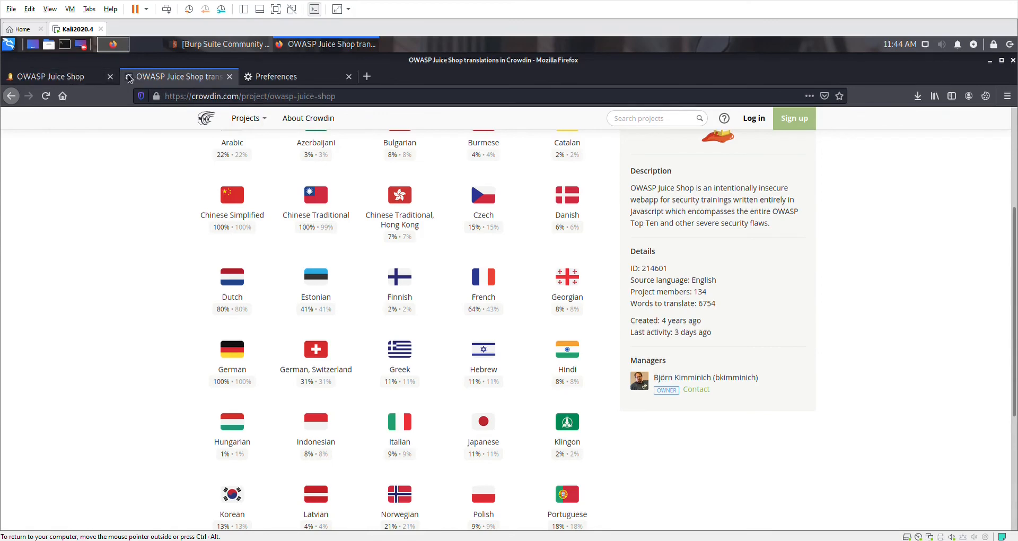
{"action": "left_click", "coordinate": [78, 78]}
{"action": "scroll", "coordinate": [409, 349], "scroll_direction": "down", "scroll_amount": 5}
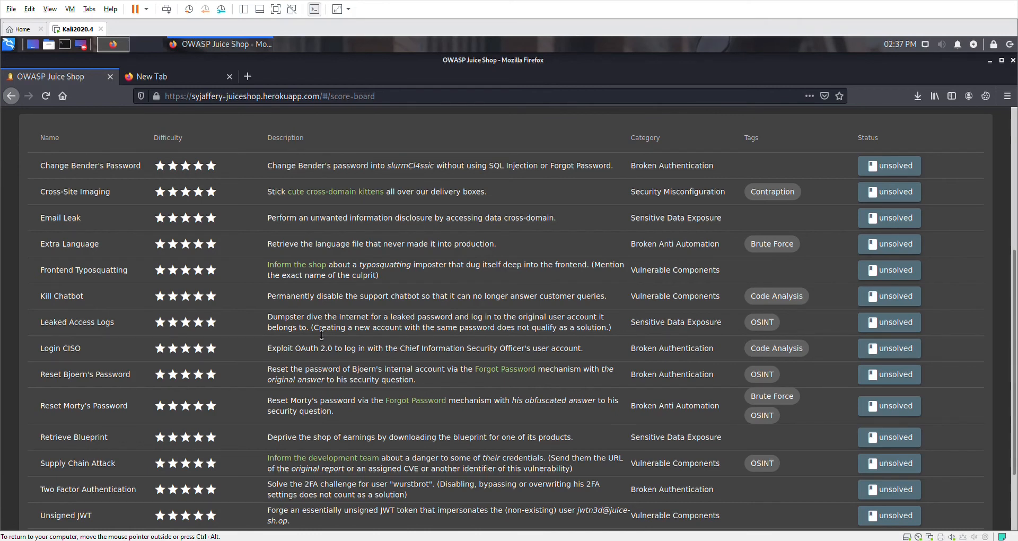
Search the web for "owasp juice shop leaked access logs" in the new browser tab.
{"action": "left_click", "coordinate": [193, 78]}
{"action": "left_click", "coordinate": [382, 245]}
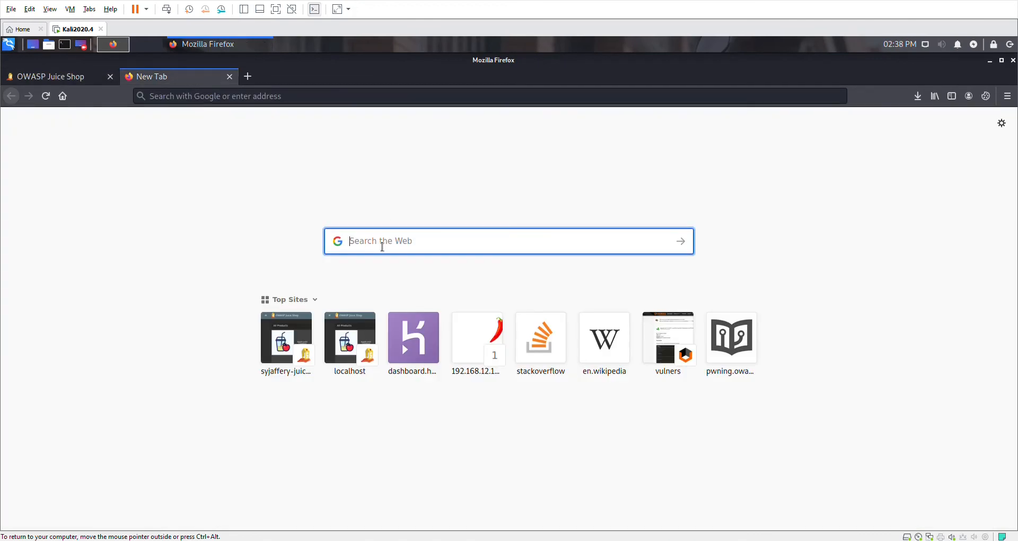
{"action": "type", "text": "leaked"}
{"action": "key", "text": "Down"}
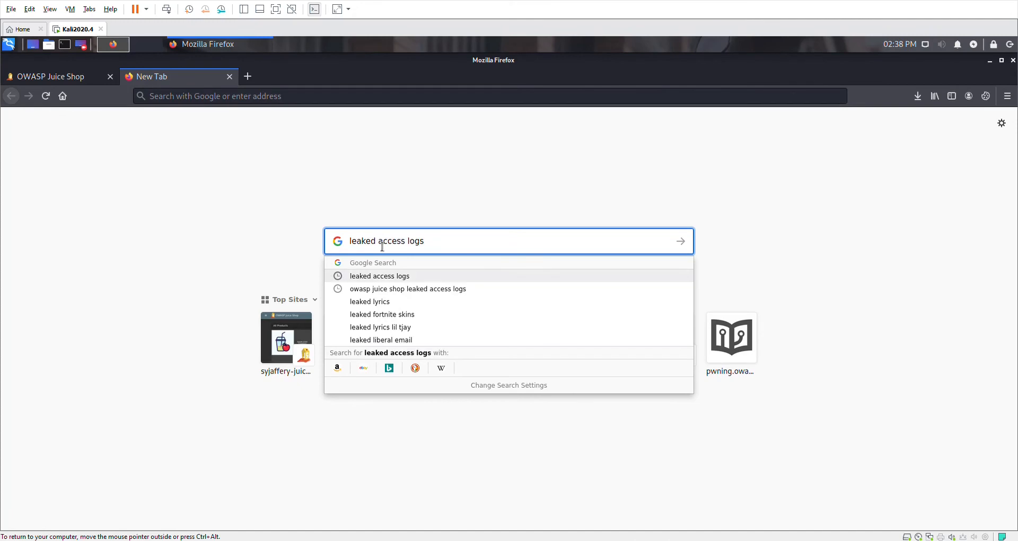
{"action": "key", "text": "Down"}
{"action": "key", "text": "Return"}
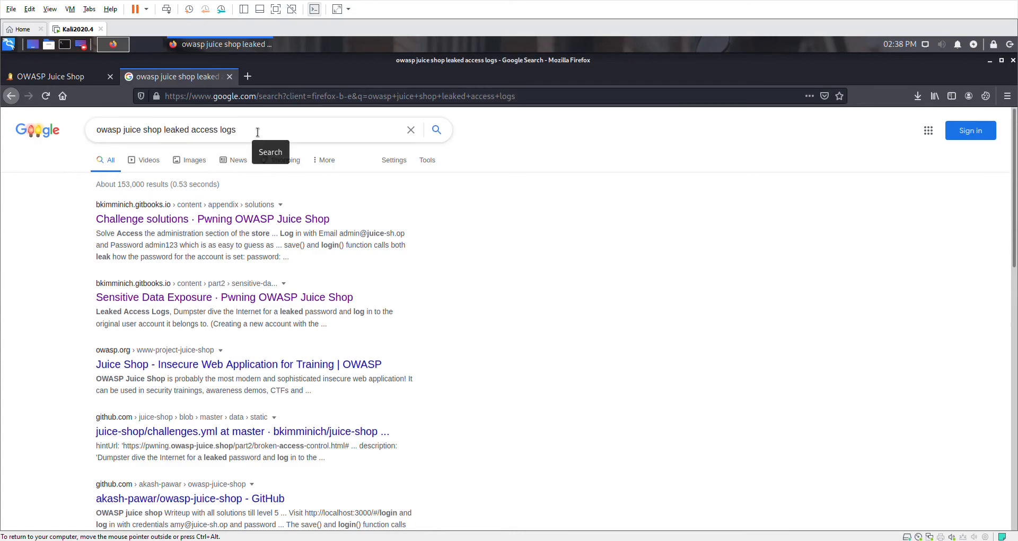
Replace the web search with "stack overflow" and open Stack Overflow's Questions page from the results.
{"action": "left_click_drag", "start_coordinate": [257, 138], "coordinate": [49, 136]}
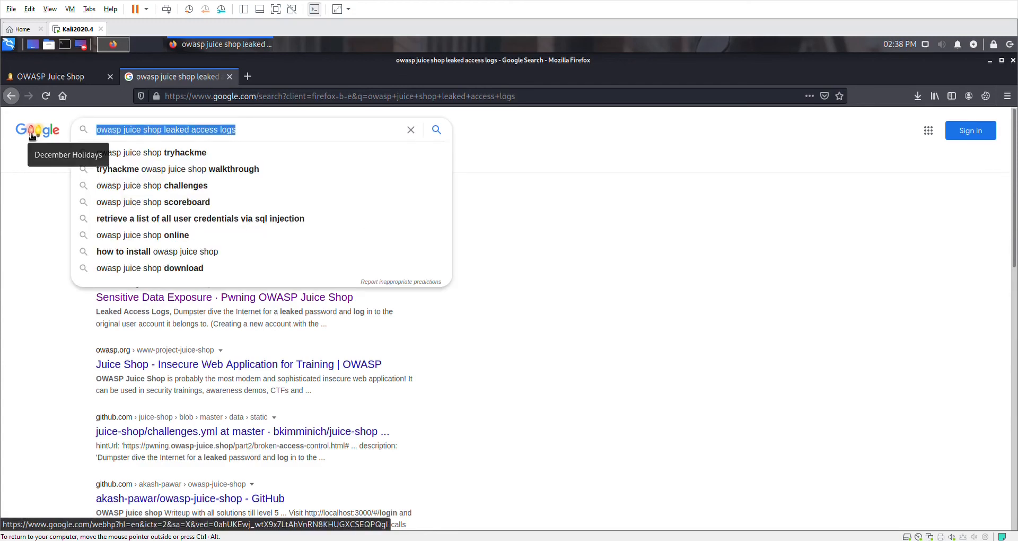
{"action": "key", "text": "BackSpace"}
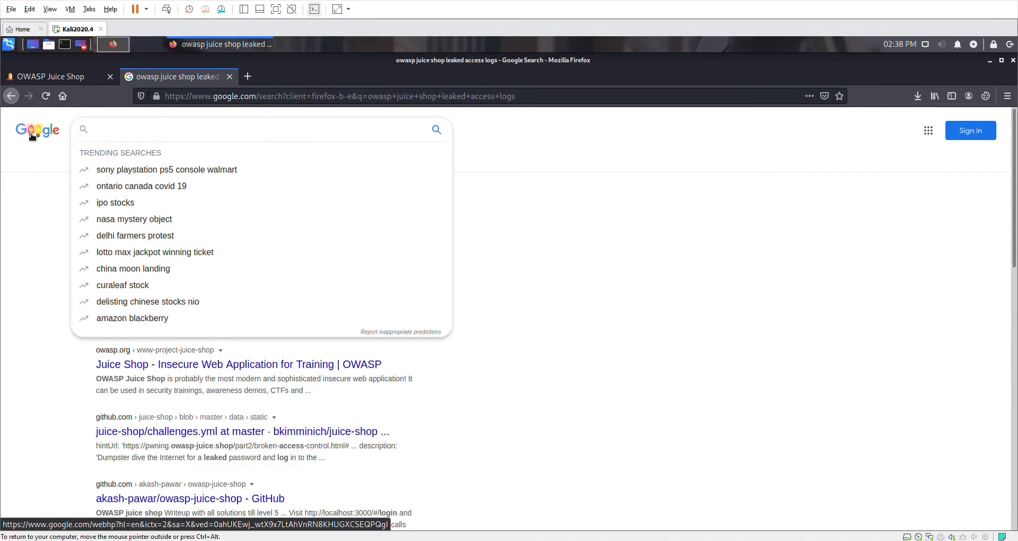
{"action": "type", "text": "stack"}
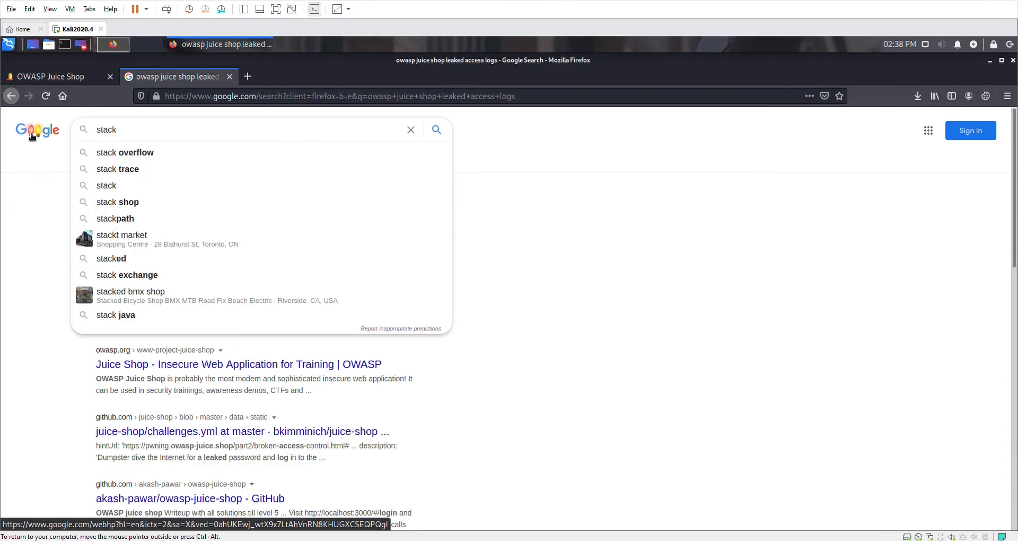
{"action": "key", "text": "Down"}
{"action": "key", "text": "Return"}
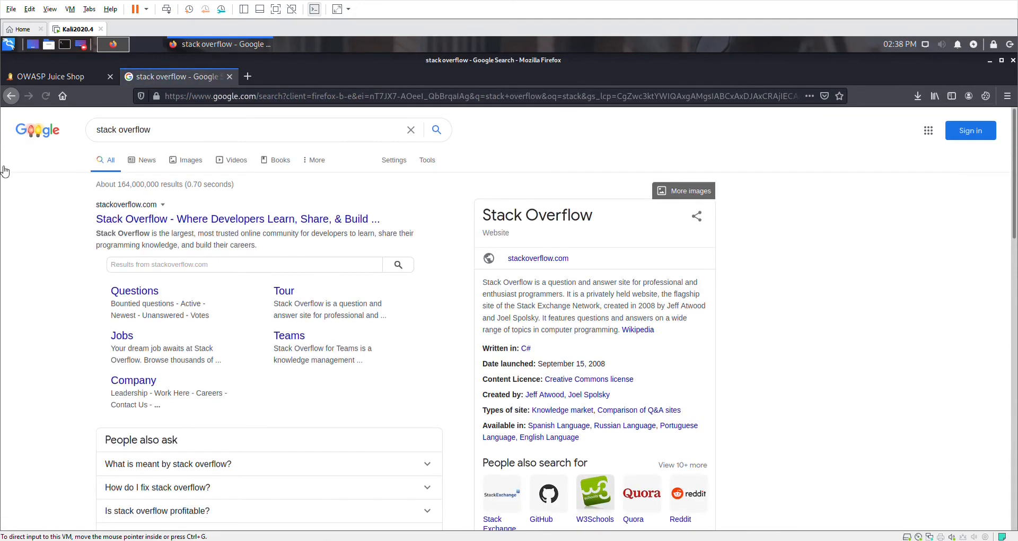
{"action": "left_click", "coordinate": [133, 296]}
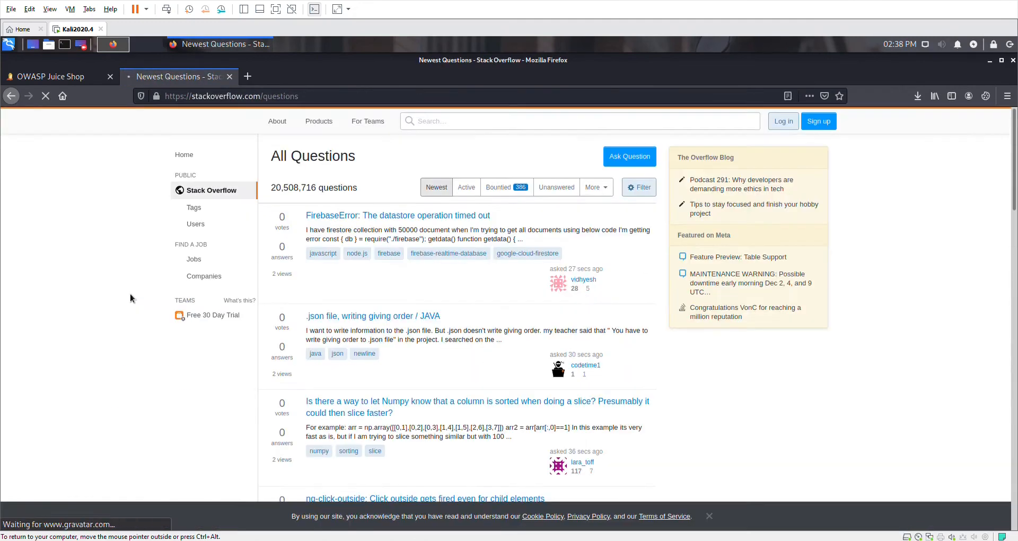
Dismiss the Firefox tracking notice and search Stack Overflow for questions tagged [access-log].
{"action": "left_click", "coordinate": [457, 126]}
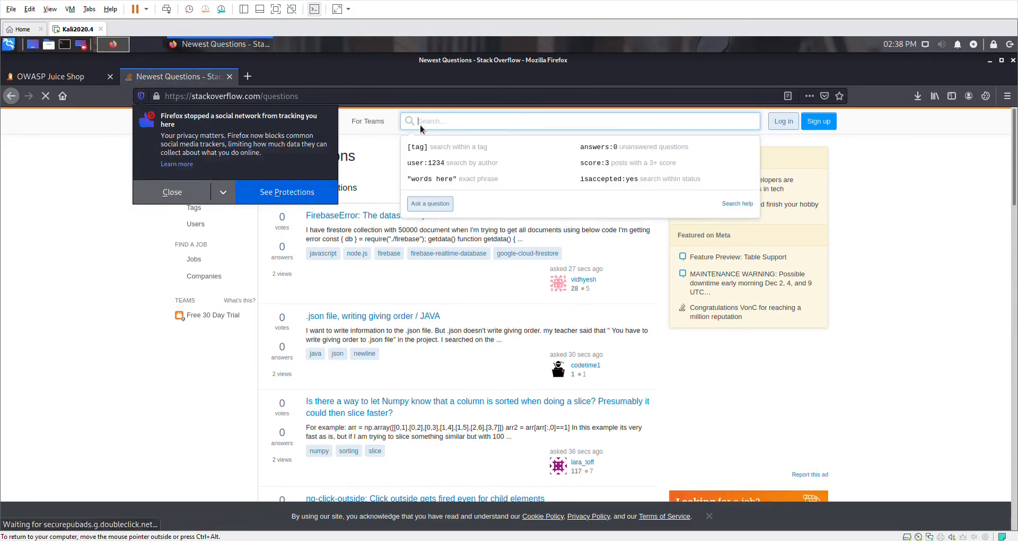
{"action": "left_click", "coordinate": [202, 194]}
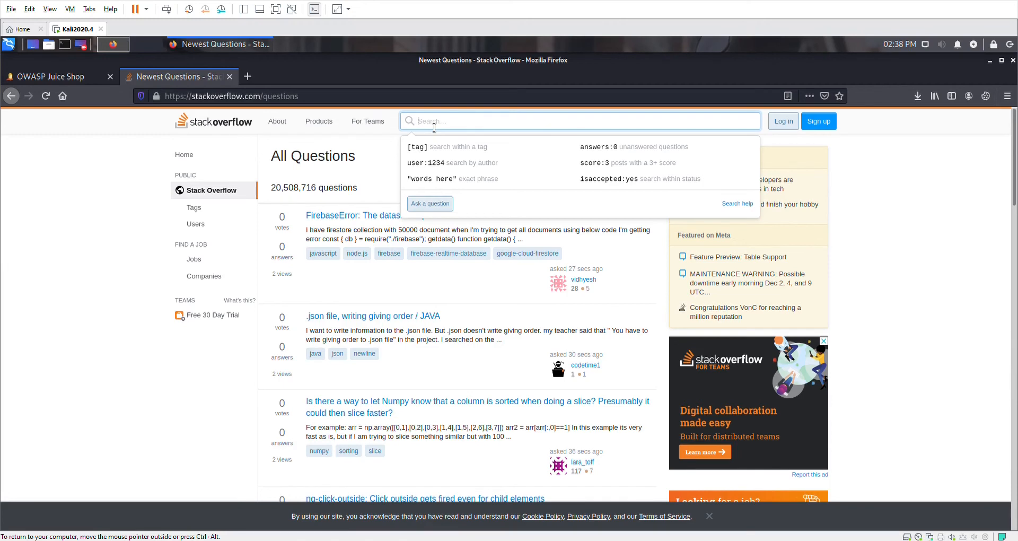
{"action": "type", "text": "[access-log"}
{"action": "key", "text": "Return"}
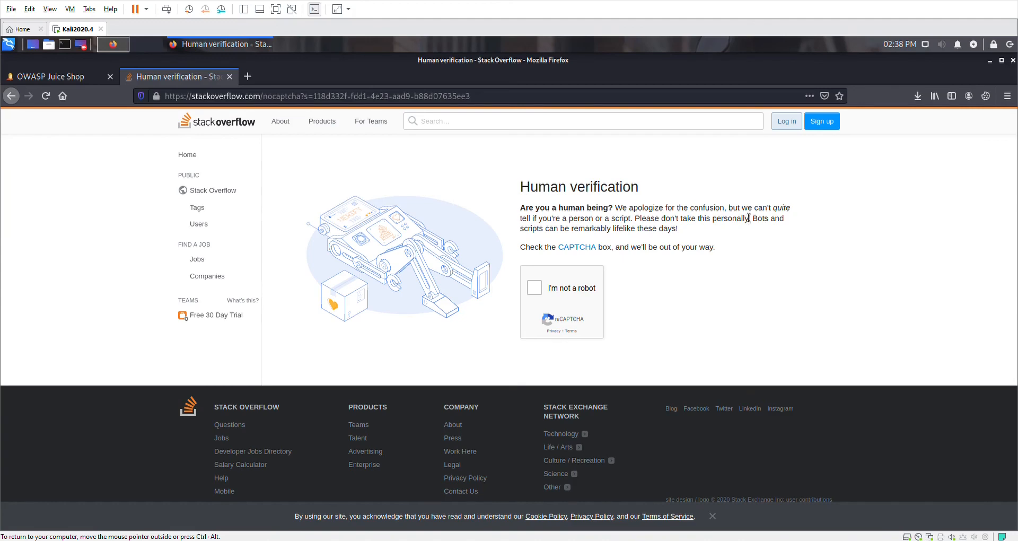
Complete the human verification by selecting all images with motorcycles and submitting them.
{"action": "left_click", "coordinate": [534, 292]}
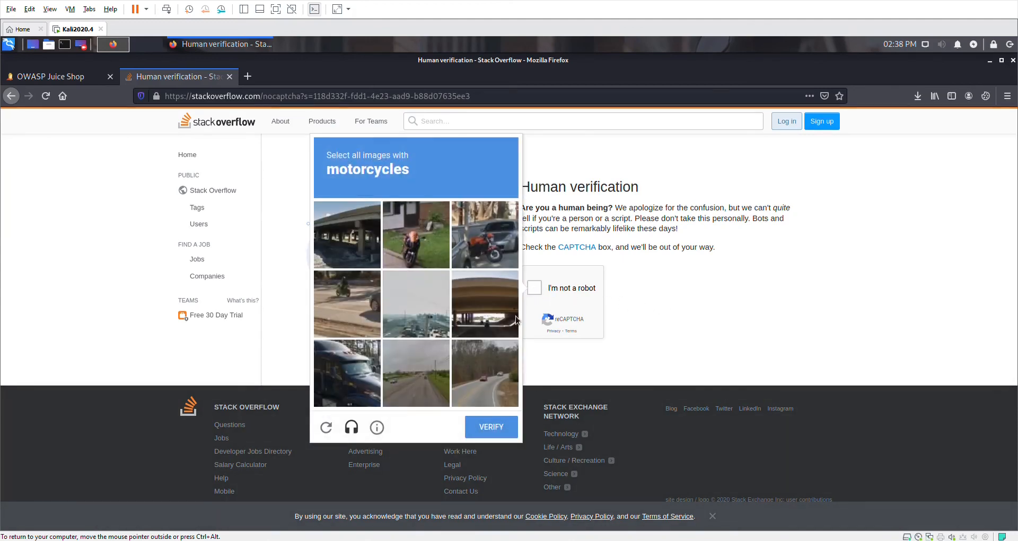
{"action": "left_click", "coordinate": [417, 253]}
{"action": "left_click", "coordinate": [508, 250]}
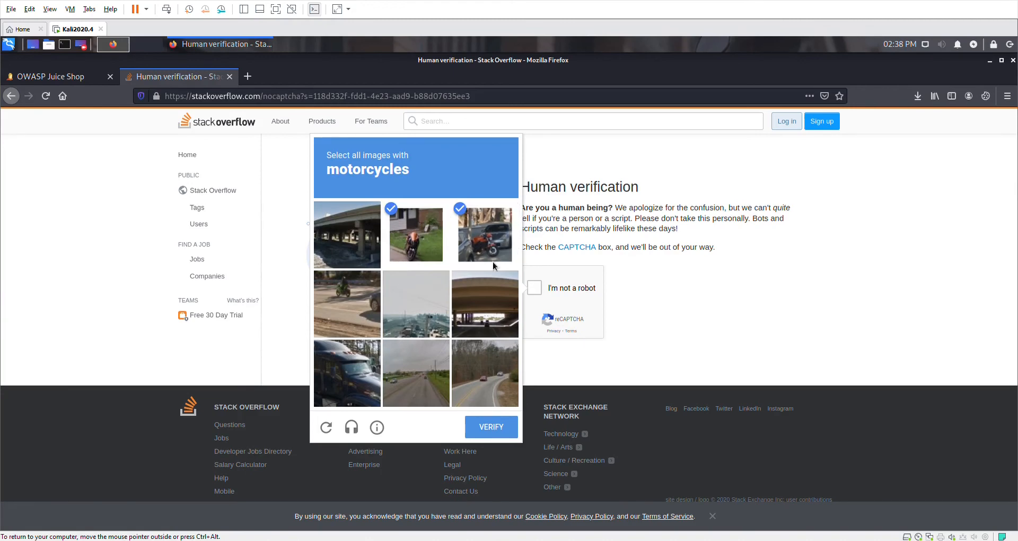
{"action": "left_click", "coordinate": [348, 288]}
{"action": "left_click", "coordinate": [488, 428]}
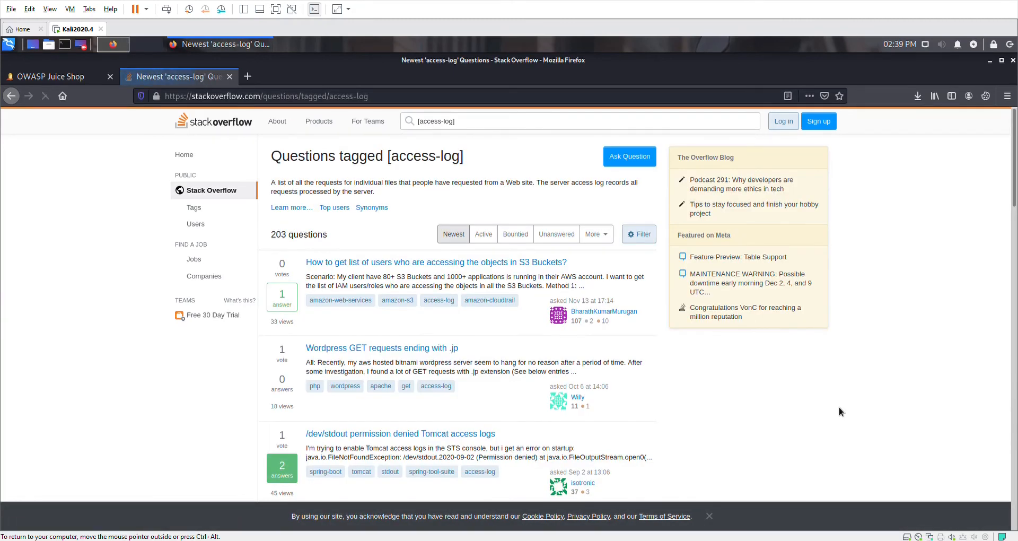
Look through the first two pages of questions tagged access-log for a post containing Juice Shop log output.
{"action": "scroll", "coordinate": [472, 361], "scroll_direction": "down", "scroll_amount": 2}
{"action": "scroll", "coordinate": [472, 360], "scroll_direction": "down", "scroll_amount": 4}
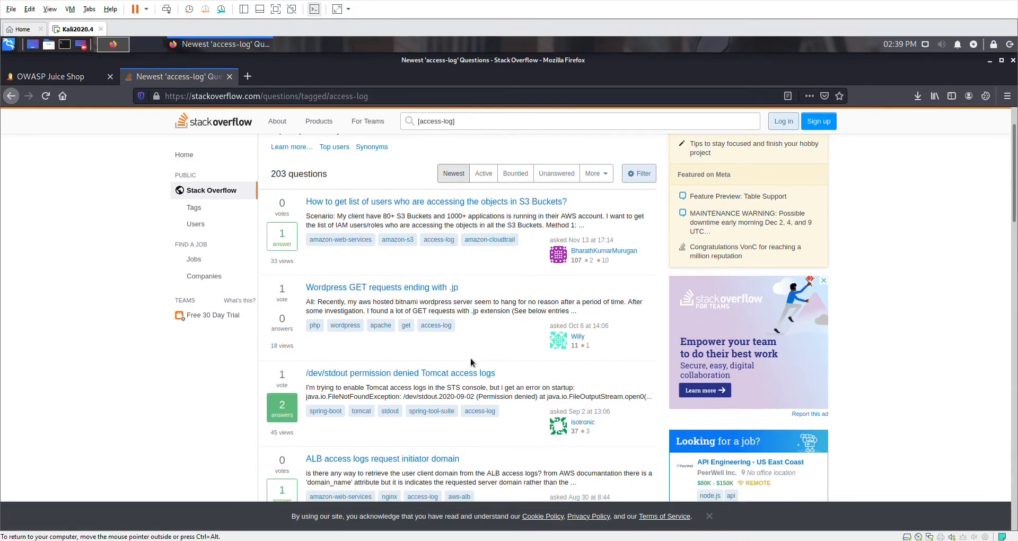
{"action": "scroll", "coordinate": [471, 356], "scroll_direction": "down", "scroll_amount": 8}
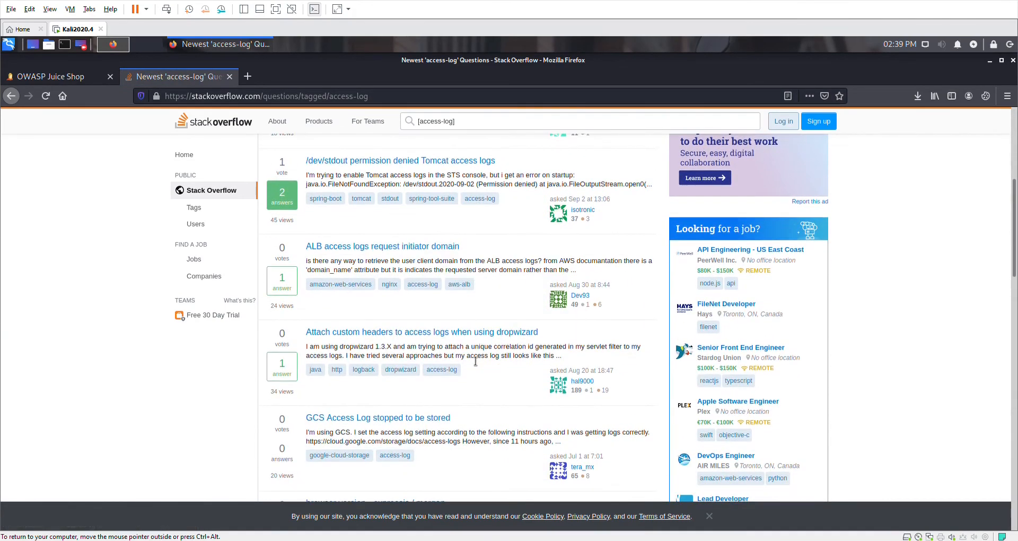
{"action": "scroll", "coordinate": [472, 356], "scroll_direction": "down", "scroll_amount": 6}
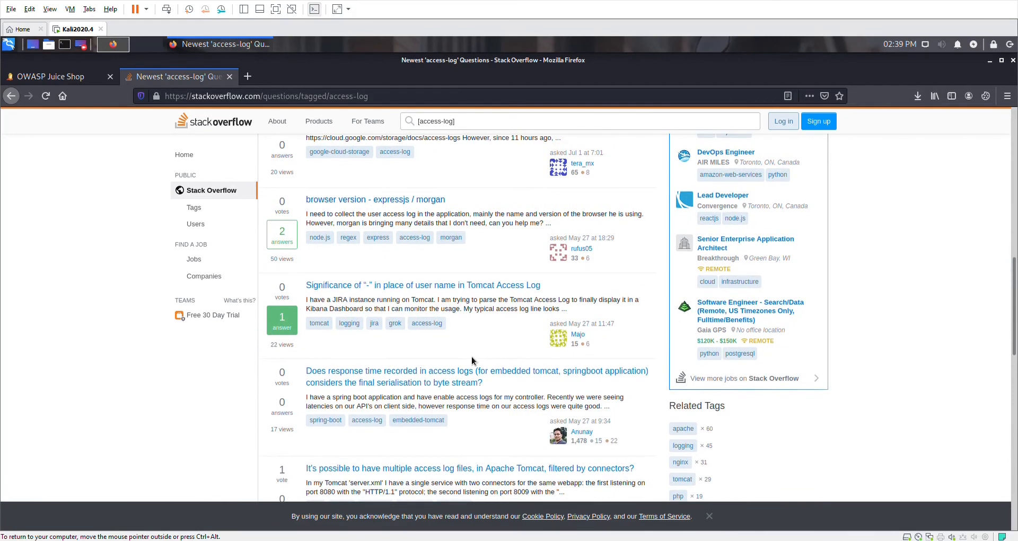
{"action": "scroll", "coordinate": [472, 357], "scroll_direction": "down", "scroll_amount": 4}
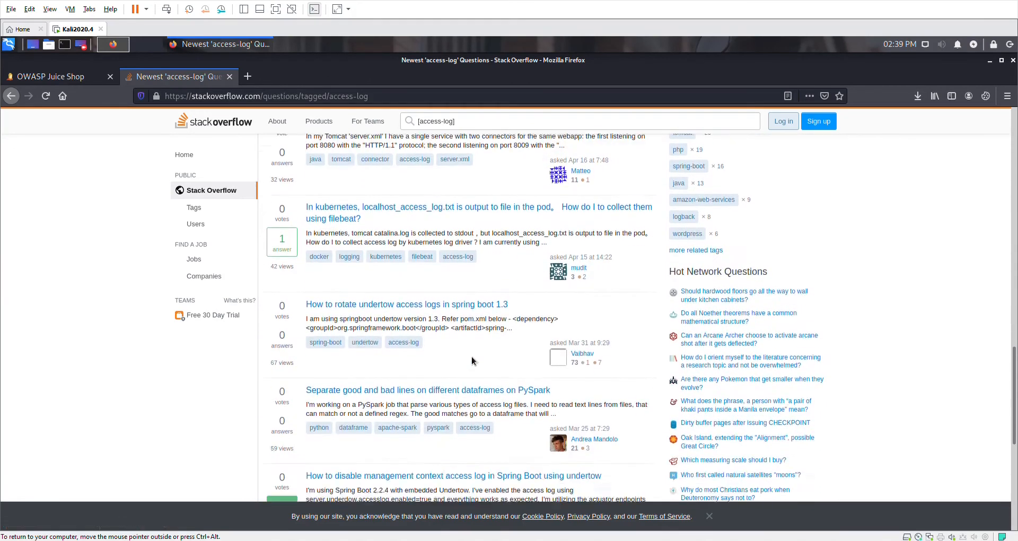
{"action": "scroll", "coordinate": [472, 356], "scroll_direction": "down", "scroll_amount": 3}
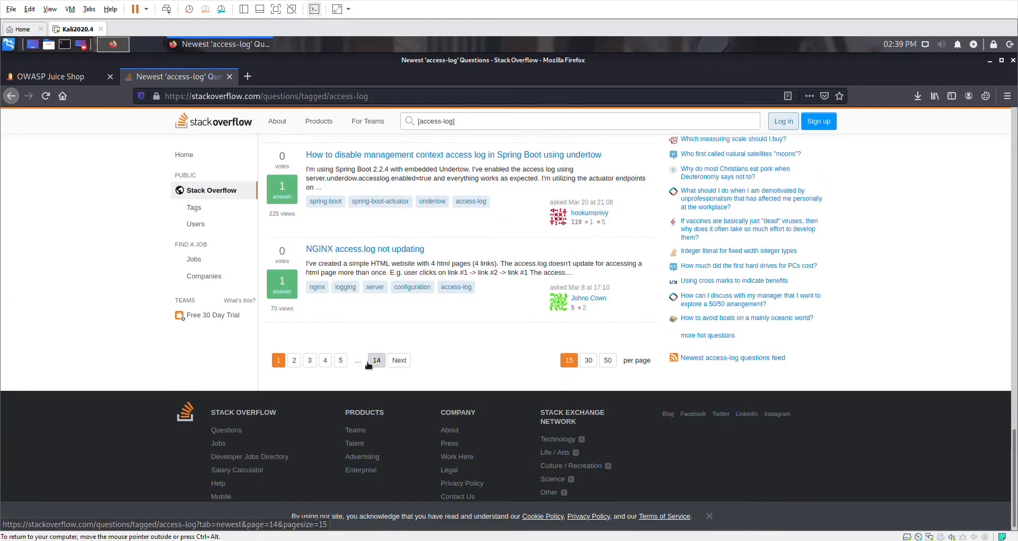
{"action": "left_click", "coordinate": [293, 359]}
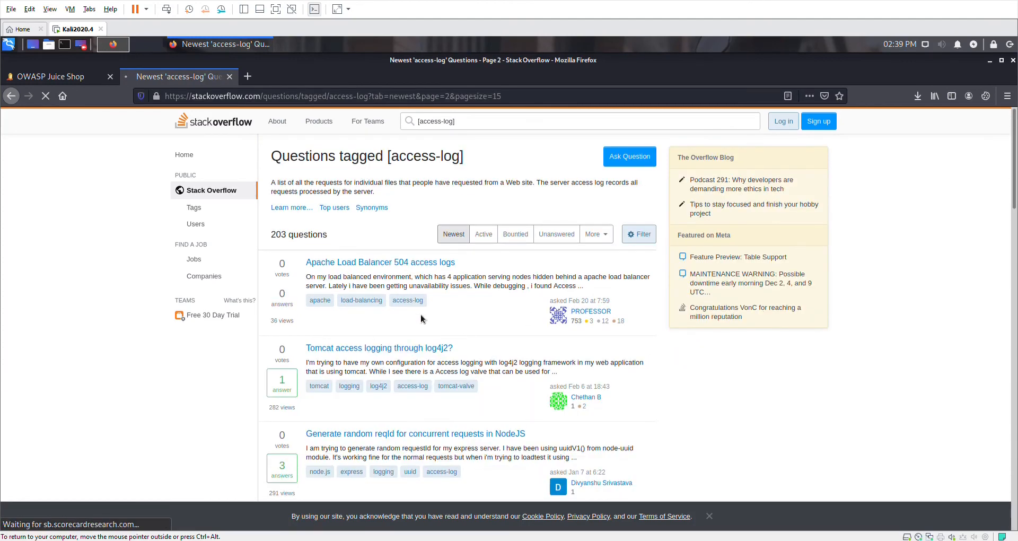
{"action": "scroll", "coordinate": [405, 237], "scroll_direction": "down", "scroll_amount": 5}
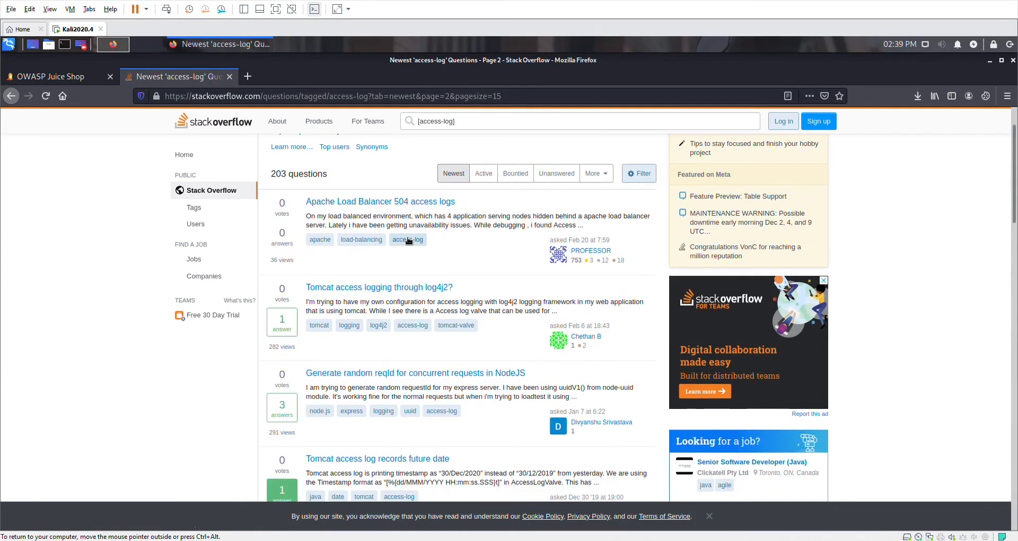
{"action": "scroll", "coordinate": [409, 241], "scroll_direction": "down", "scroll_amount": 3}
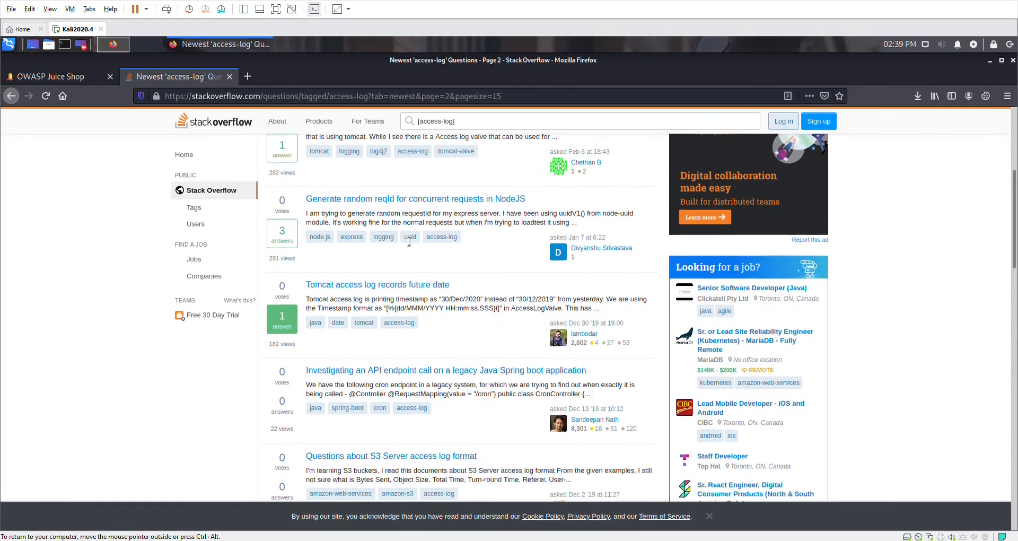
{"action": "scroll", "coordinate": [406, 242], "scroll_direction": "down", "scroll_amount": 5}
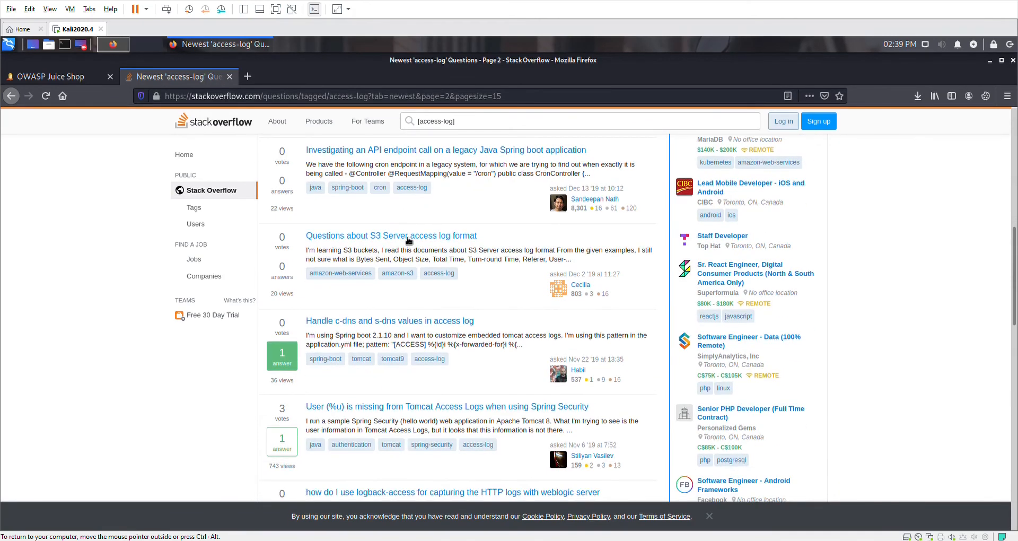
{"action": "scroll", "coordinate": [409, 241], "scroll_direction": "down", "scroll_amount": 4}
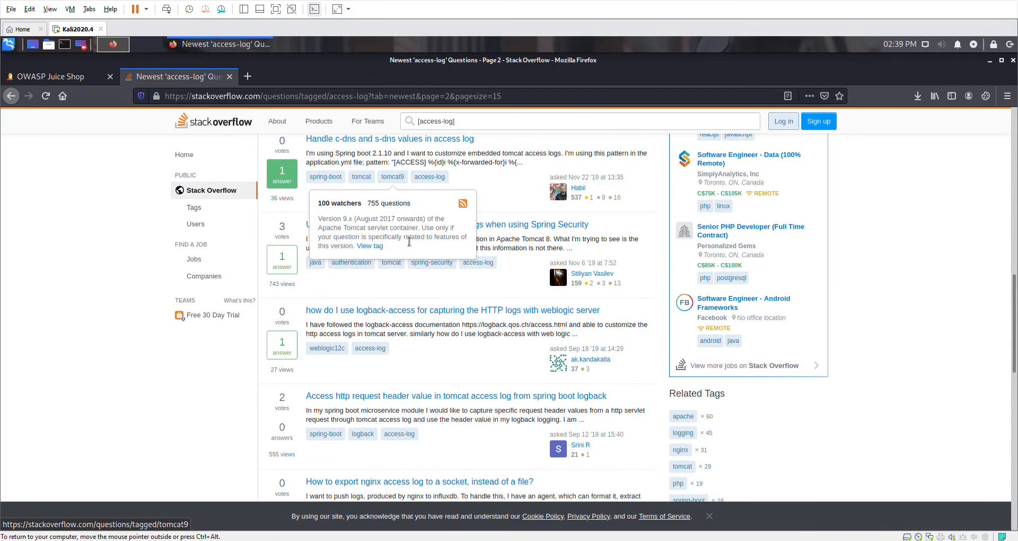
{"action": "scroll", "coordinate": [409, 241], "scroll_direction": "down", "scroll_amount": 4}
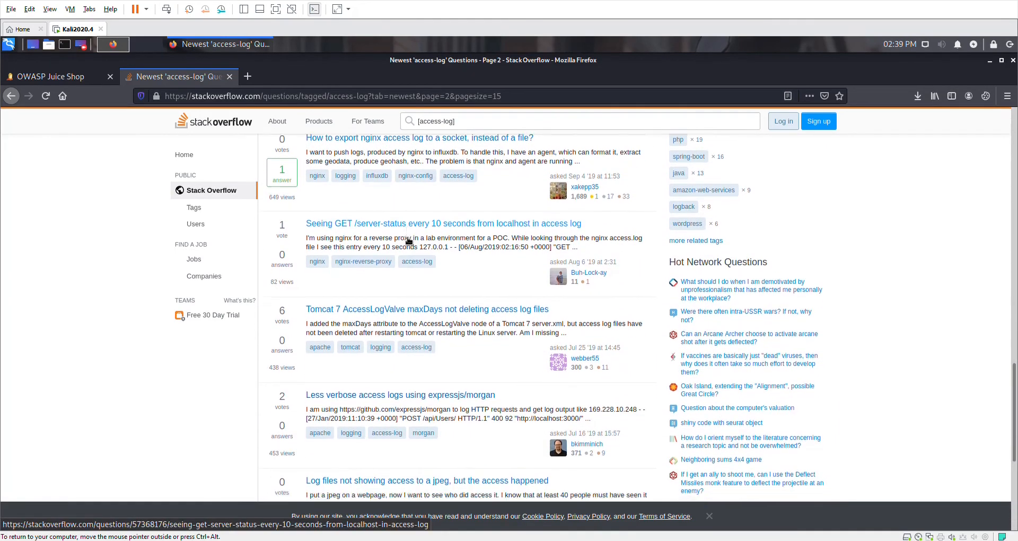
{"action": "scroll", "coordinate": [409, 241], "scroll_direction": "down", "scroll_amount": 1}
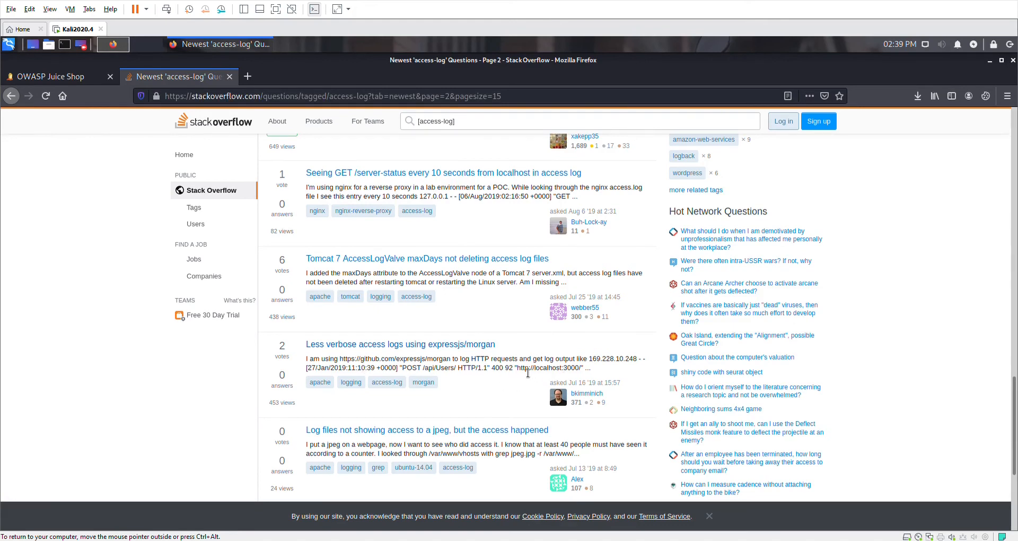
{"action": "left_click_drag", "start_coordinate": [518, 371], "coordinate": [585, 377]}
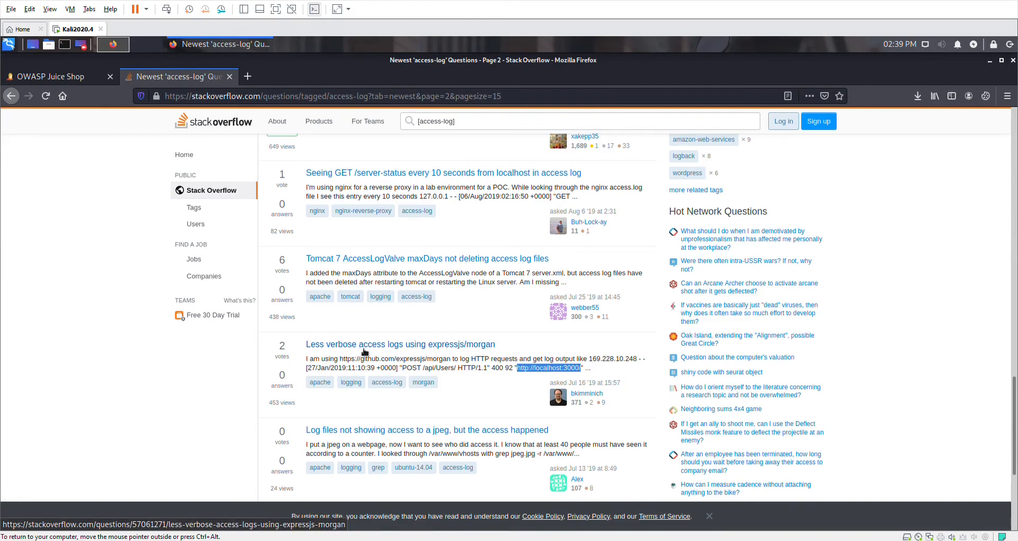
{"action": "left_click", "coordinate": [459, 350]}
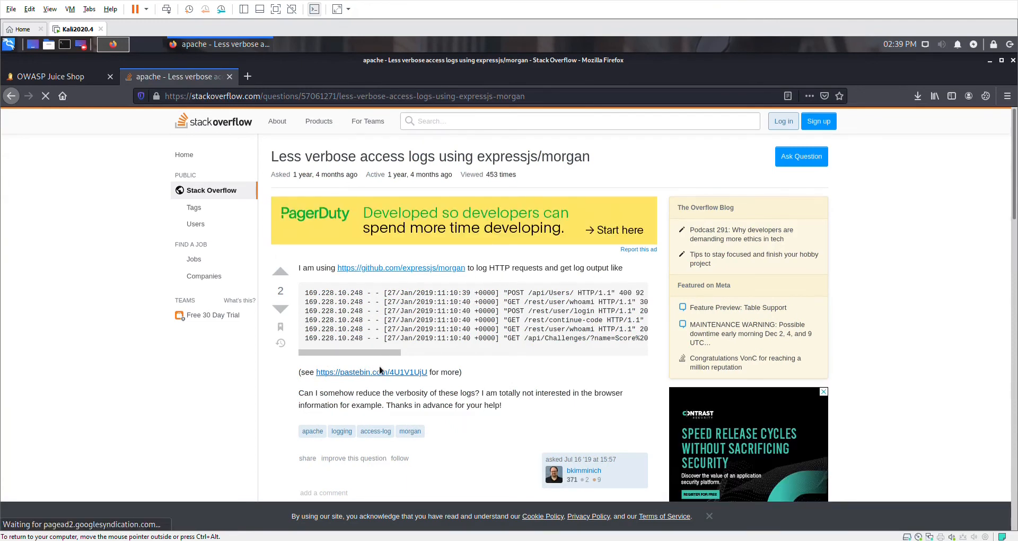
{"action": "left_click_drag", "start_coordinate": [387, 351], "coordinate": [336, 351]}
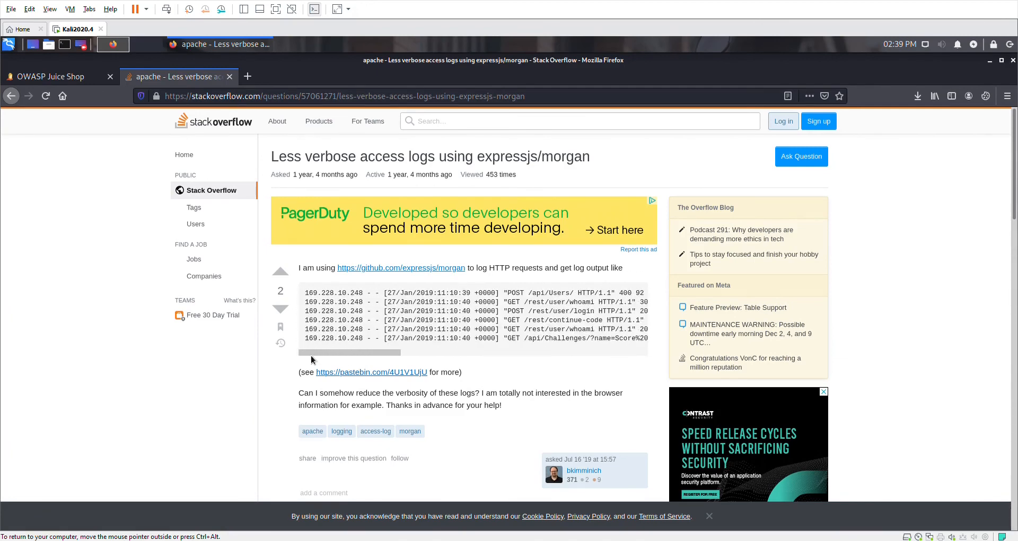
{"action": "scroll", "coordinate": [306, 364], "scroll_direction": "down", "scroll_amount": 2}
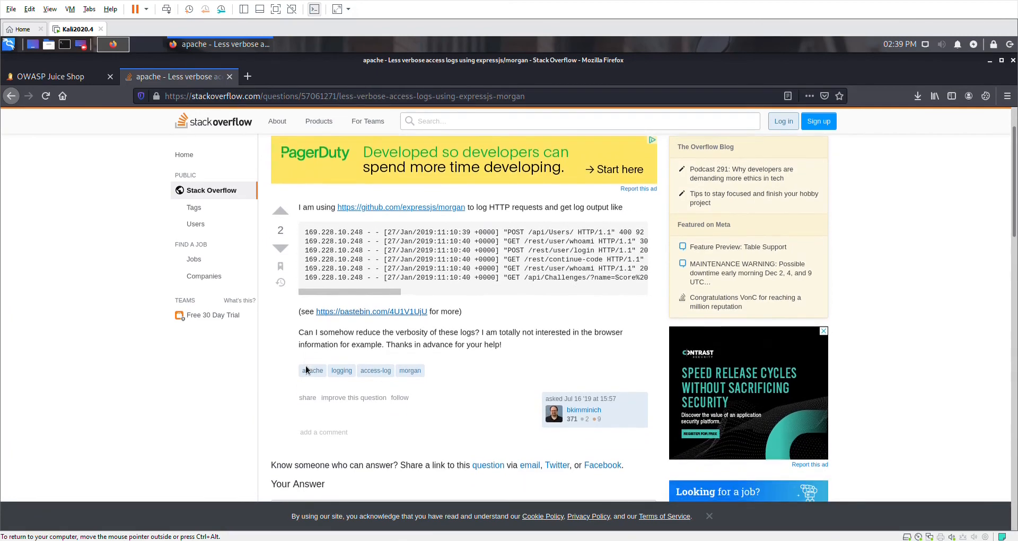
Open the Pastebin link from the Stack Overflow question and skim the full access log.
{"action": "left_click", "coordinate": [342, 318]}
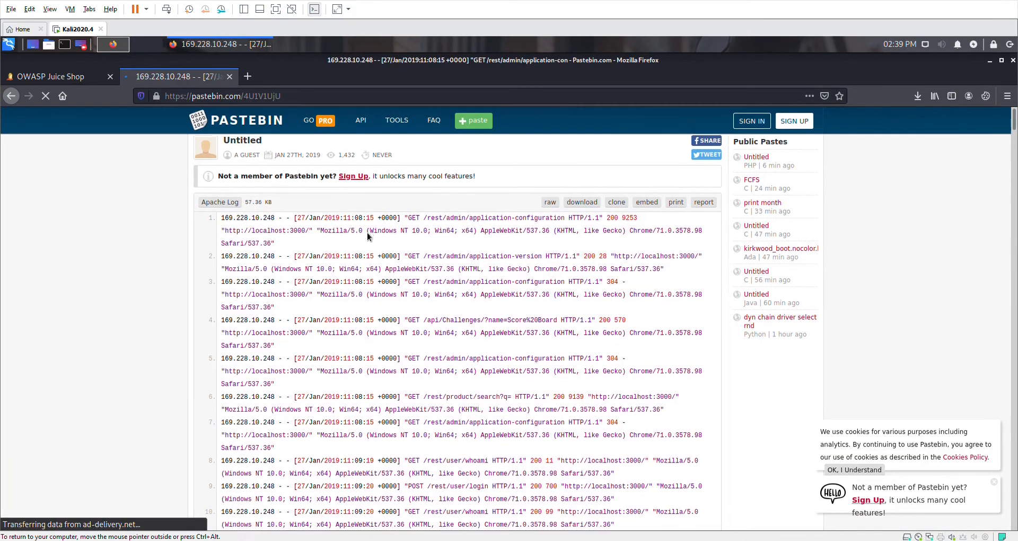
{"action": "scroll", "coordinate": [370, 270], "scroll_direction": "down", "scroll_amount": 8}
{"action": "scroll", "coordinate": [369, 236], "scroll_direction": "down", "scroll_amount": 14}
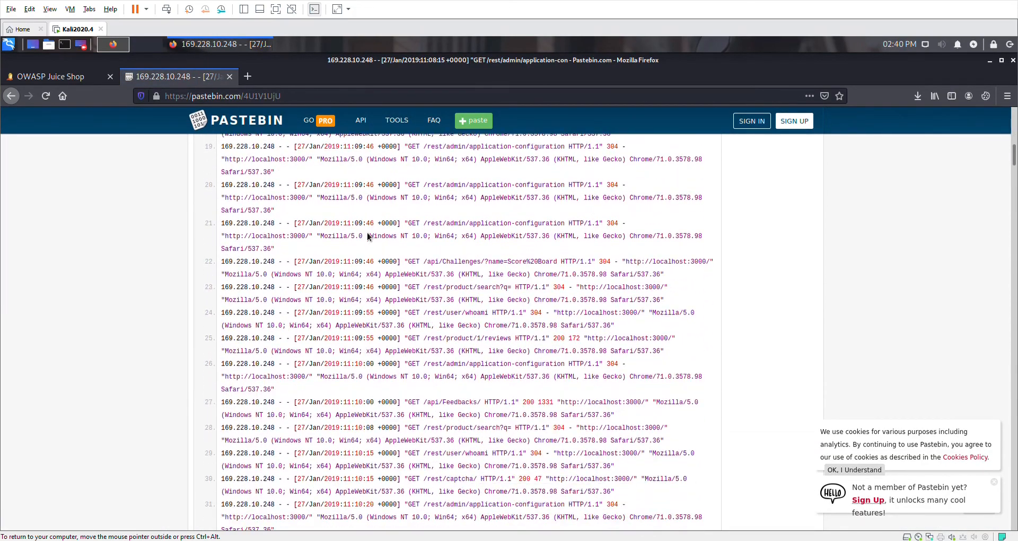
{"action": "scroll", "coordinate": [369, 237], "scroll_direction": "down", "scroll_amount": 10}
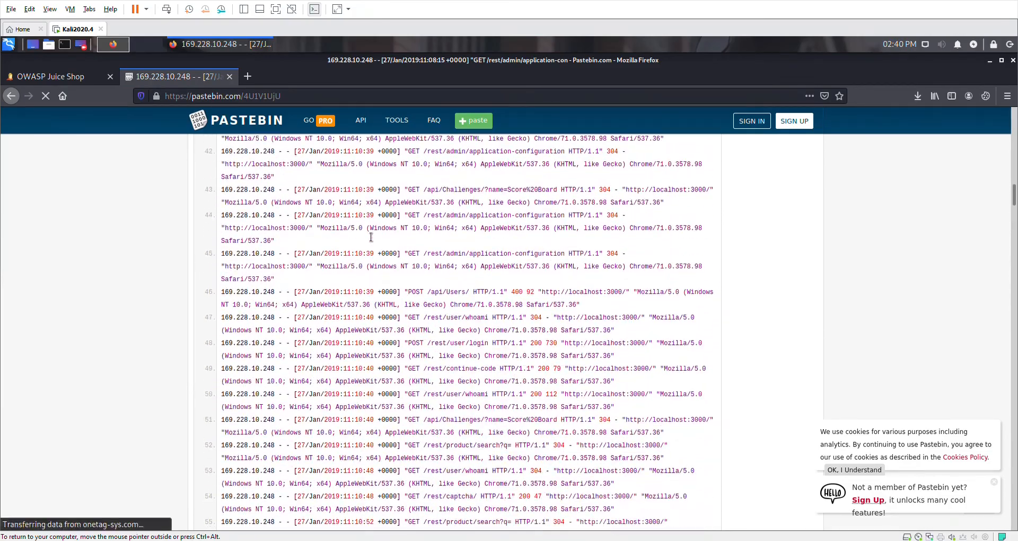
{"action": "scroll", "coordinate": [368, 239], "scroll_direction": "up", "scroll_amount": 20}
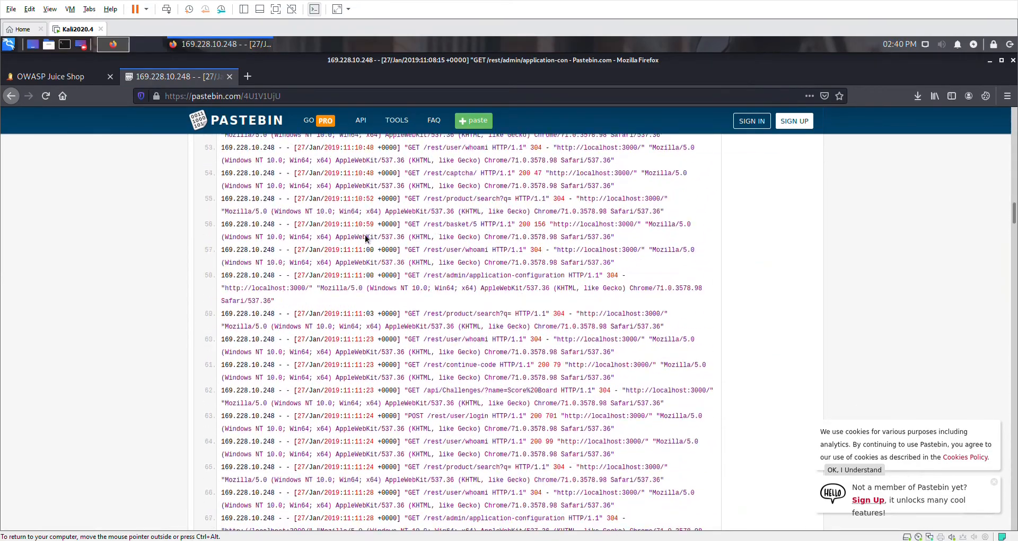
{"action": "scroll", "coordinate": [366, 238], "scroll_direction": "up", "scroll_amount": 7}
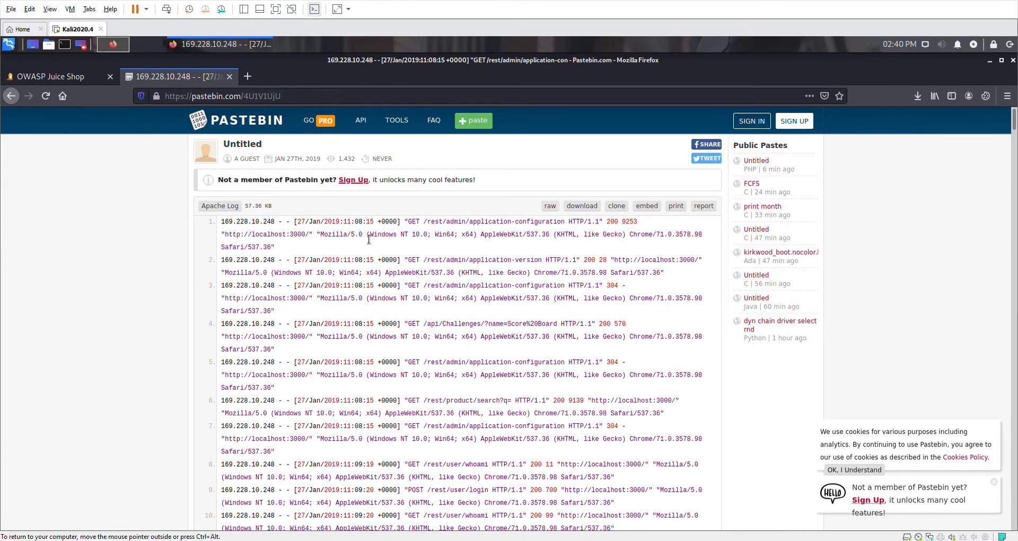
Search the log for "password" and examine the current, new and repeat values in the change-password request.
{"action": "key", "text": "ctrl+f"}
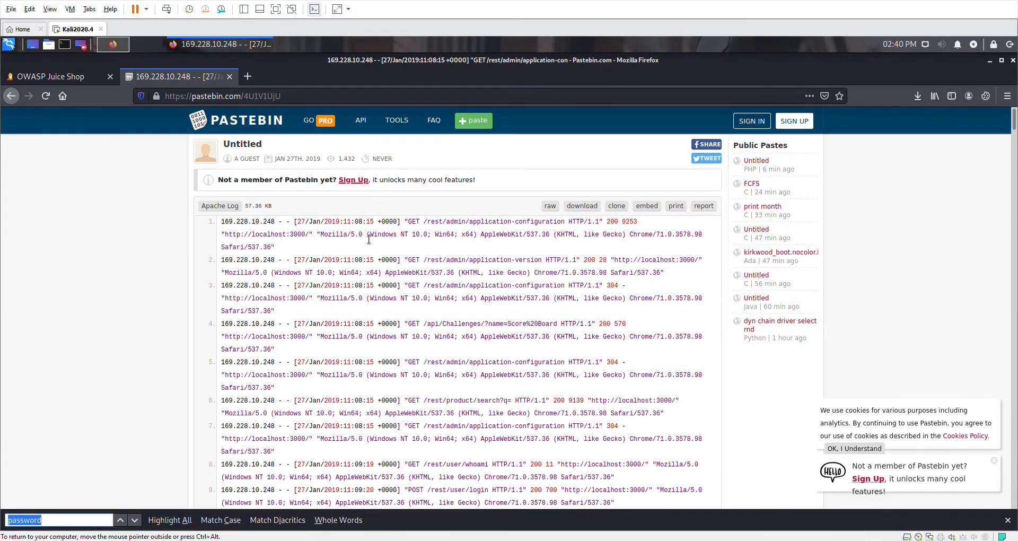
{"action": "key", "text": "Return"}
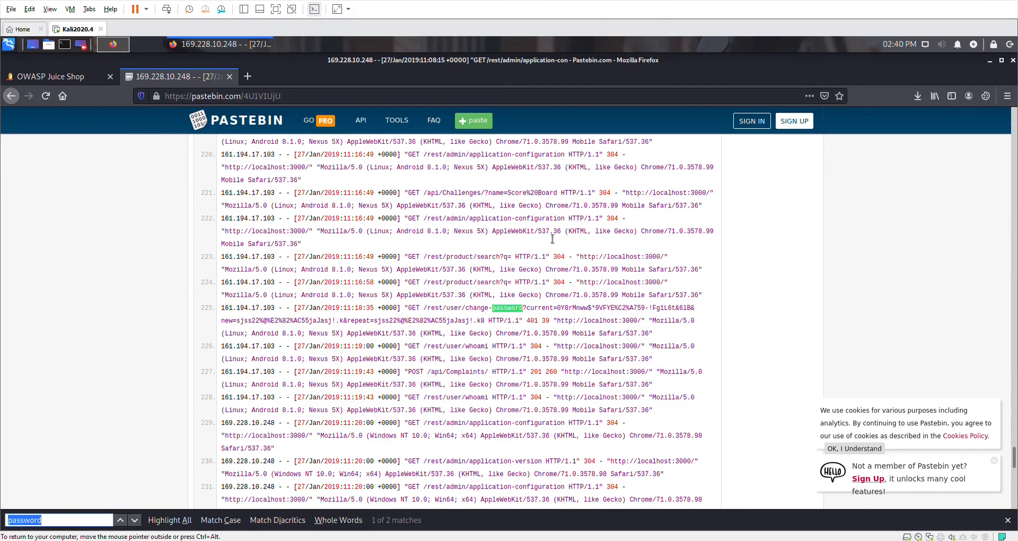
{"action": "left_click_drag", "start_coordinate": [558, 313], "coordinate": [652, 314]}
{"action": "mouse_move", "coordinate": [687, 315]}
{"action": "left_mouse_down"}
{"action": "mouse_move", "coordinate": [699, 315]}
{"action": "mouse_move", "coordinate": [329, 321]}
{"action": "mouse_move", "coordinate": [694, 322]}
{"action": "mouse_move", "coordinate": [692, 313]}
{"action": "left_mouse_up"}
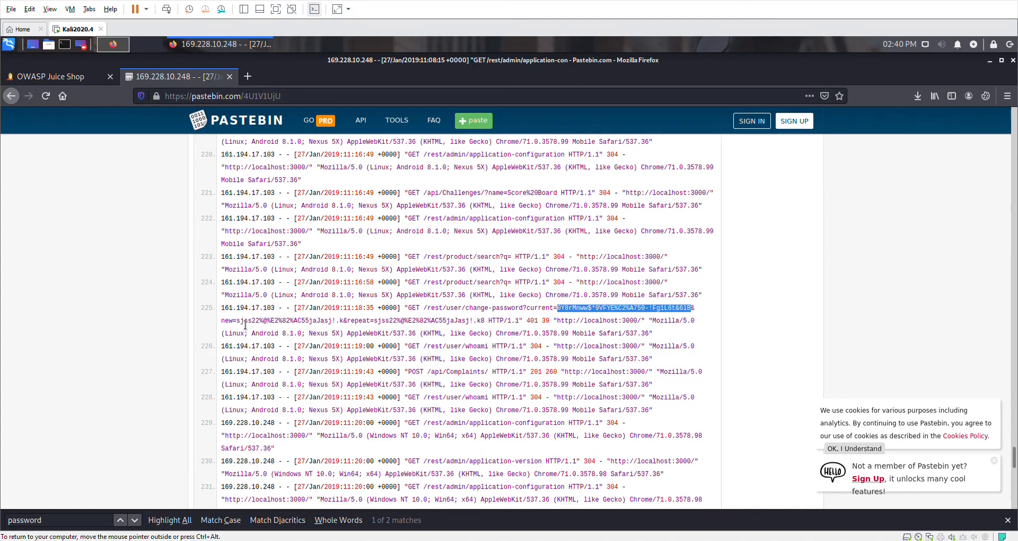
{"action": "left_click_drag", "start_coordinate": [237, 325], "coordinate": [346, 325]}
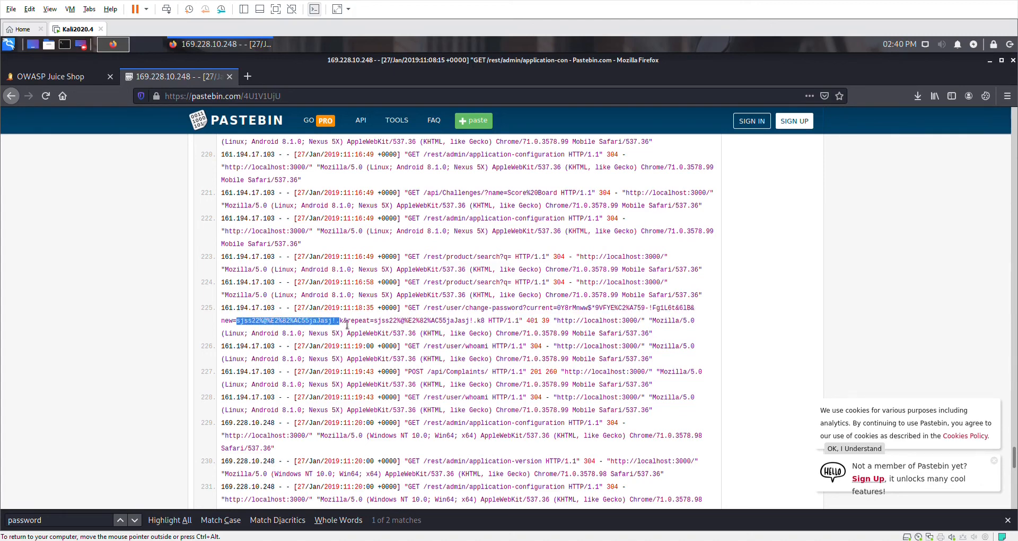
{"action": "left_click", "coordinate": [423, 329]}
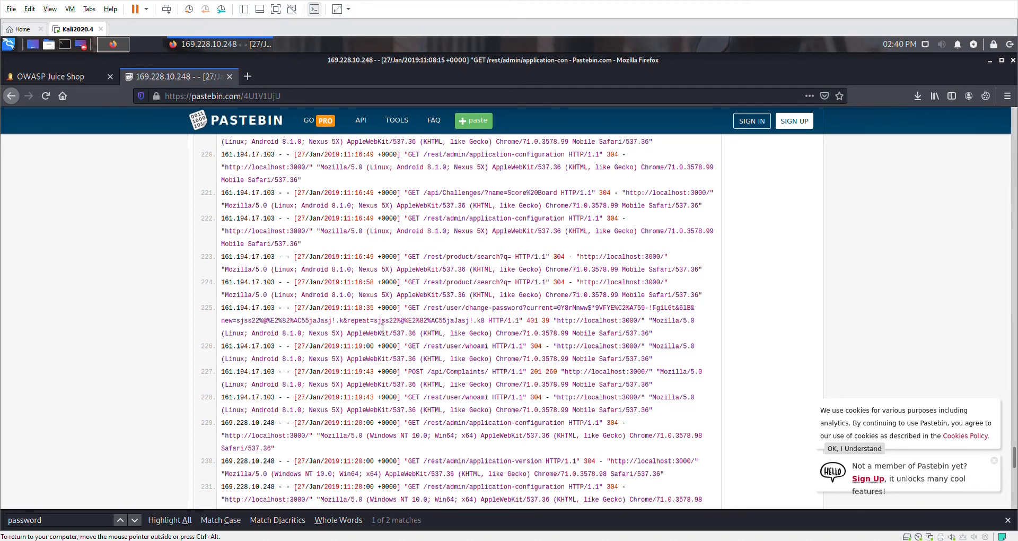
{"action": "left_click_drag", "start_coordinate": [377, 326], "coordinate": [405, 326]}
{"action": "left_click", "coordinate": [425, 322]}
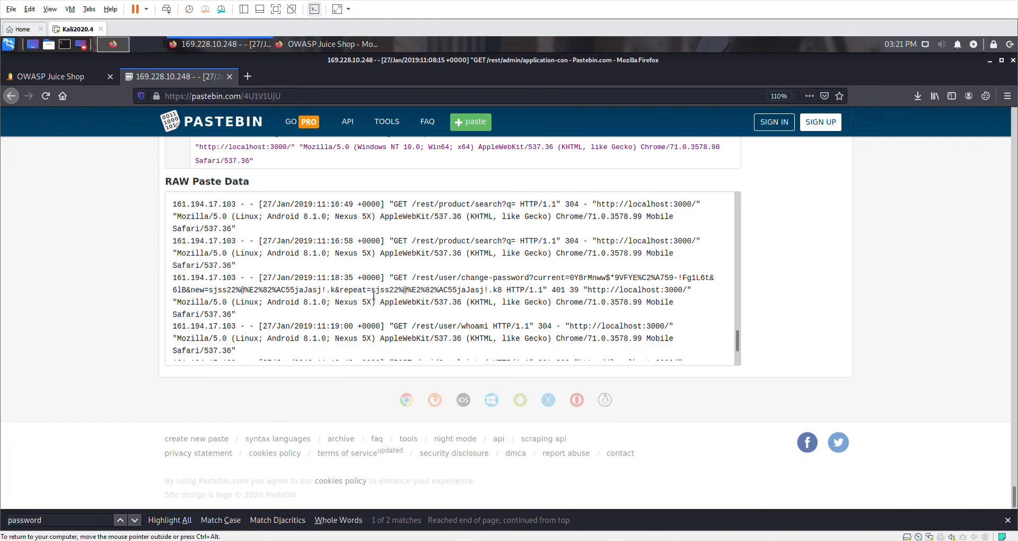
Search the log again for "password" and copy the current password value from the change-password request.
{"action": "key", "text": "BackSpace"}
{"action": "key", "text": "BackSpace"}
{"action": "key", "text": "BackSpace"}
{"action": "key", "text": "BackSpace"}
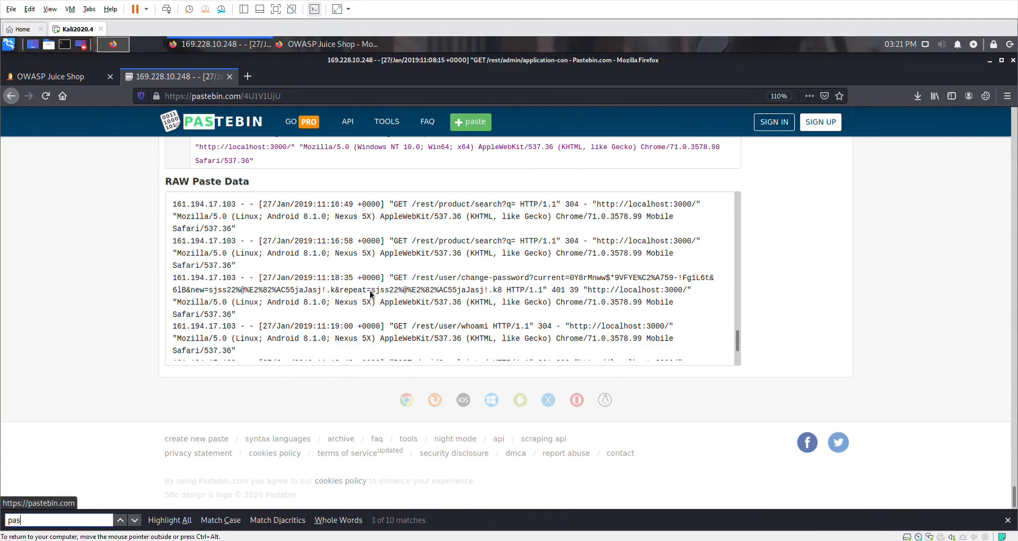
{"action": "type", "text": "wo"}
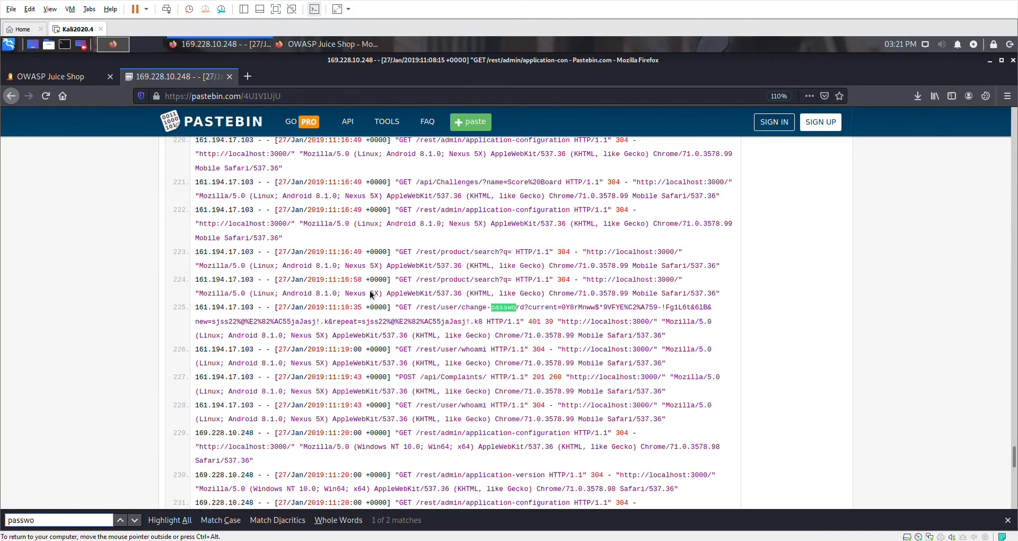
{"action": "type", "text": "rd"}
{"action": "left_click_drag", "start_coordinate": [562, 311], "coordinate": [718, 316]}
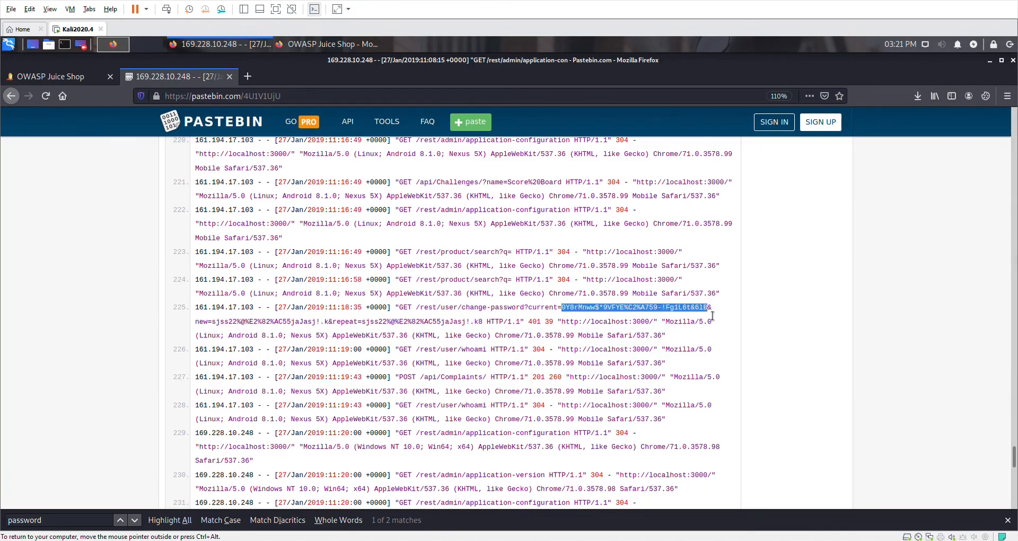
{"action": "right_click", "coordinate": [691, 315]}
{"action": "left_click", "coordinate": [700, 321]}
Open the meyerweb.com URL Decoder/Encoder in a new browser tab.
{"action": "left_click", "coordinate": [248, 78]}
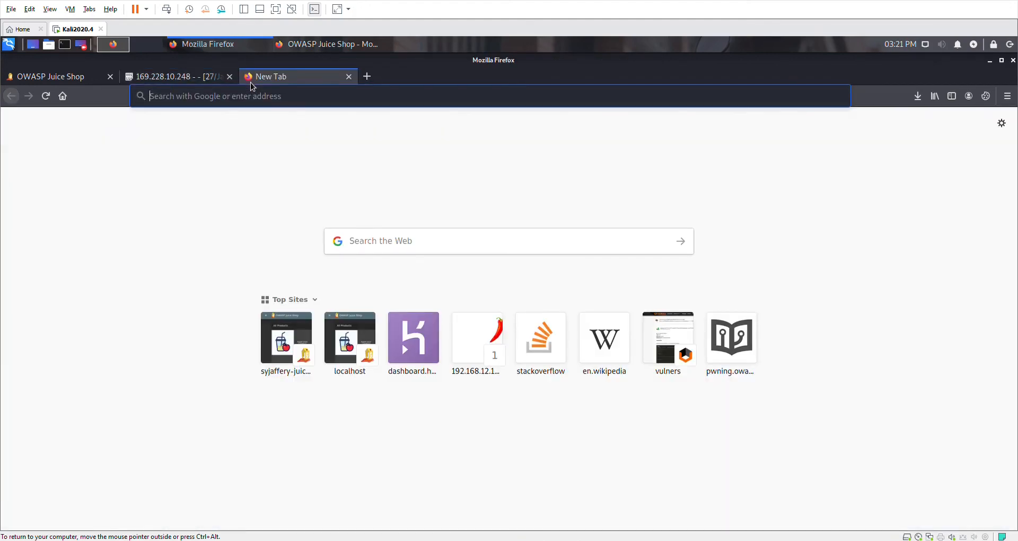
{"action": "type", "text": "url de"}
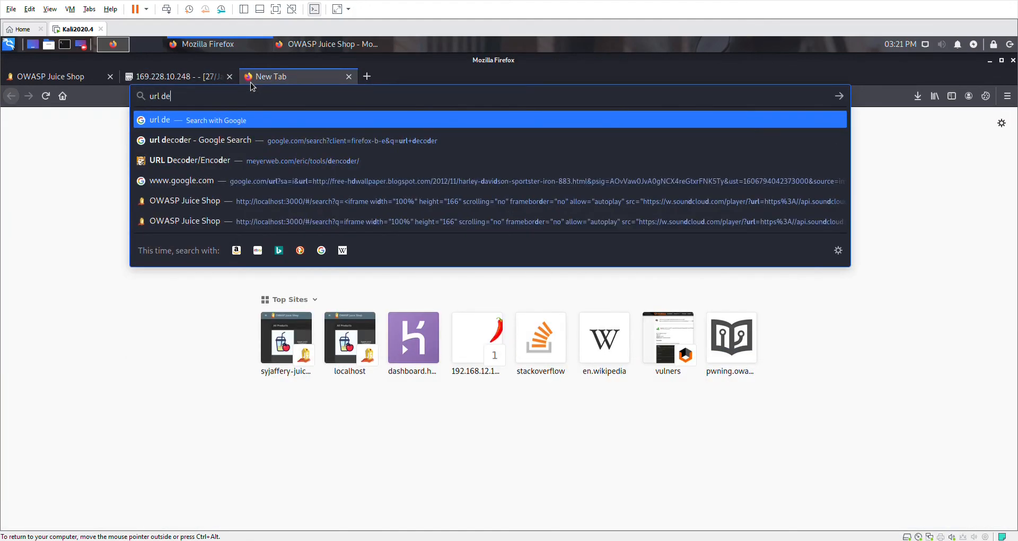
{"action": "key", "text": "Down"}
{"action": "key", "text": "Down"}
{"action": "key", "text": "Return"}
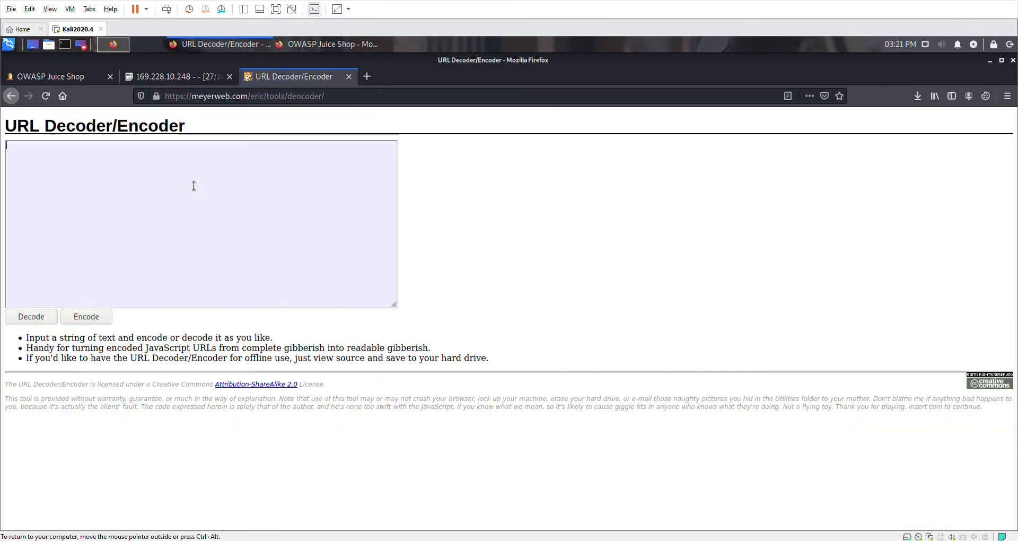
Paste the leaked password into the decoder's text area, URL-decode it and copy the decoded password.
{"action": "right_click", "coordinate": [191, 185]}
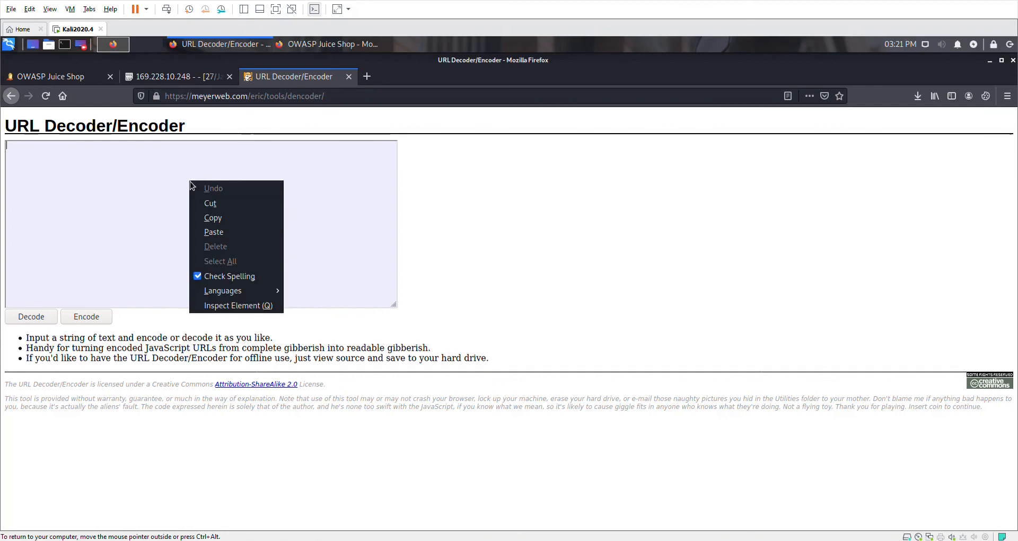
{"action": "left_click", "coordinate": [215, 232]}
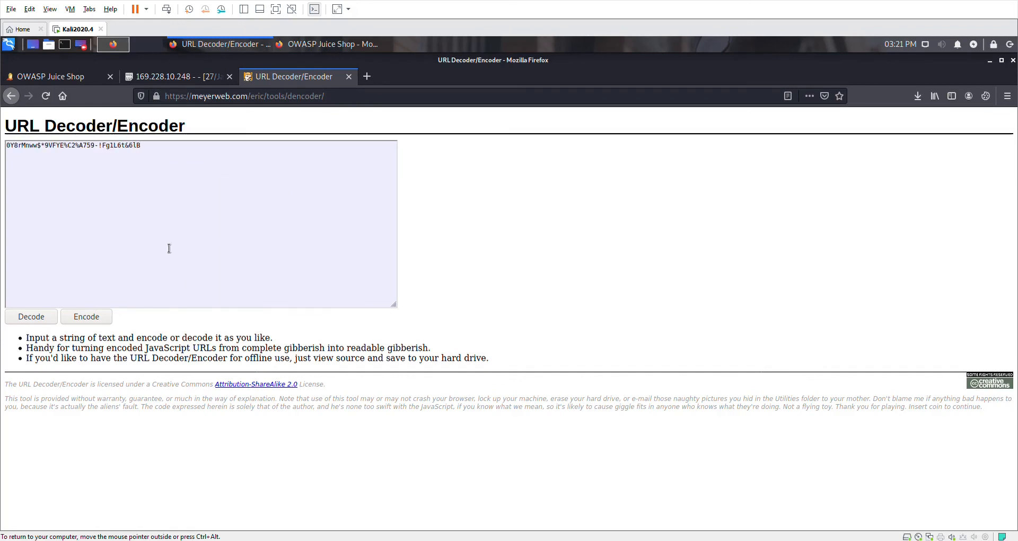
{"action": "left_click", "coordinate": [38, 321]}
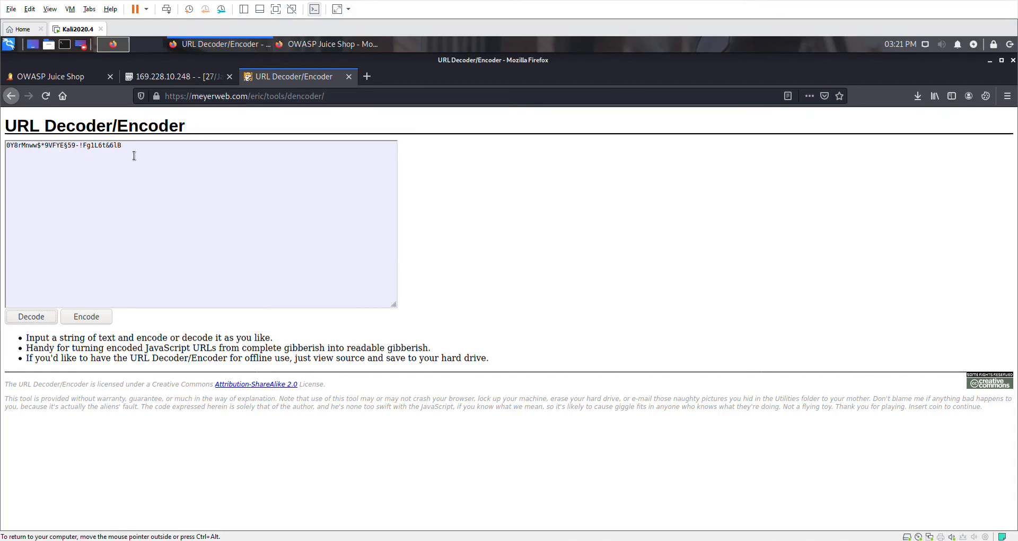
{"action": "left_click_drag", "start_coordinate": [122, 154], "coordinate": [11, 153]}
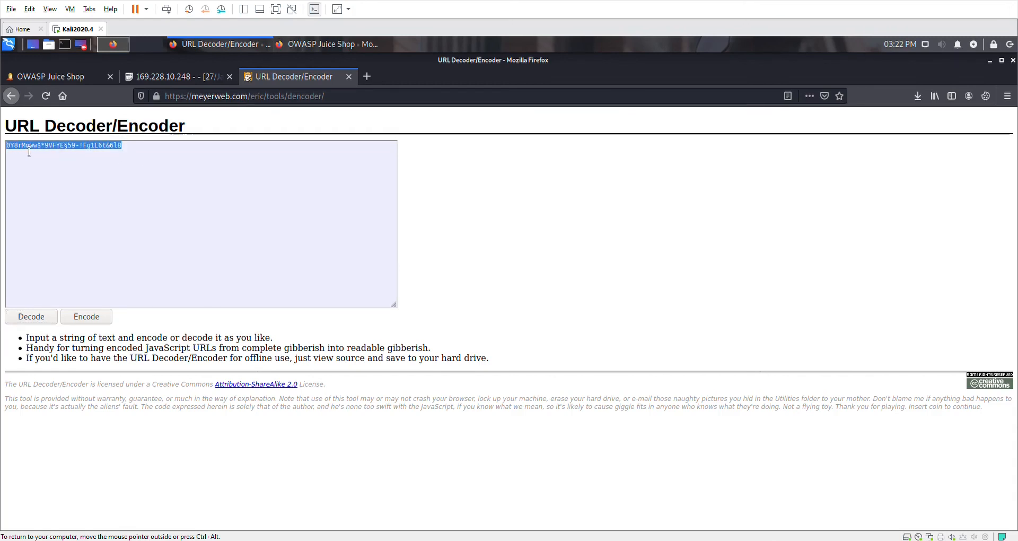
{"action": "right_click", "coordinate": [25, 146]}
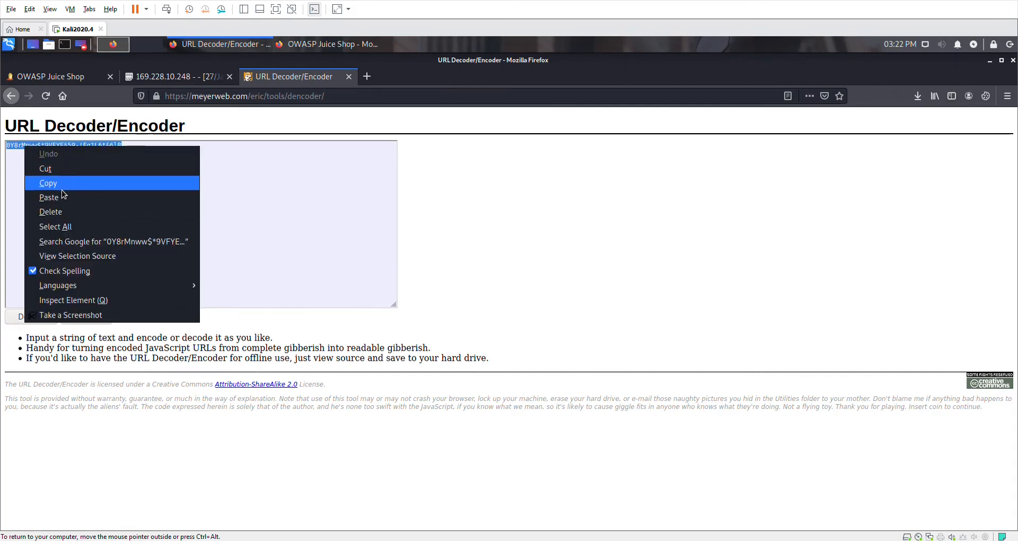
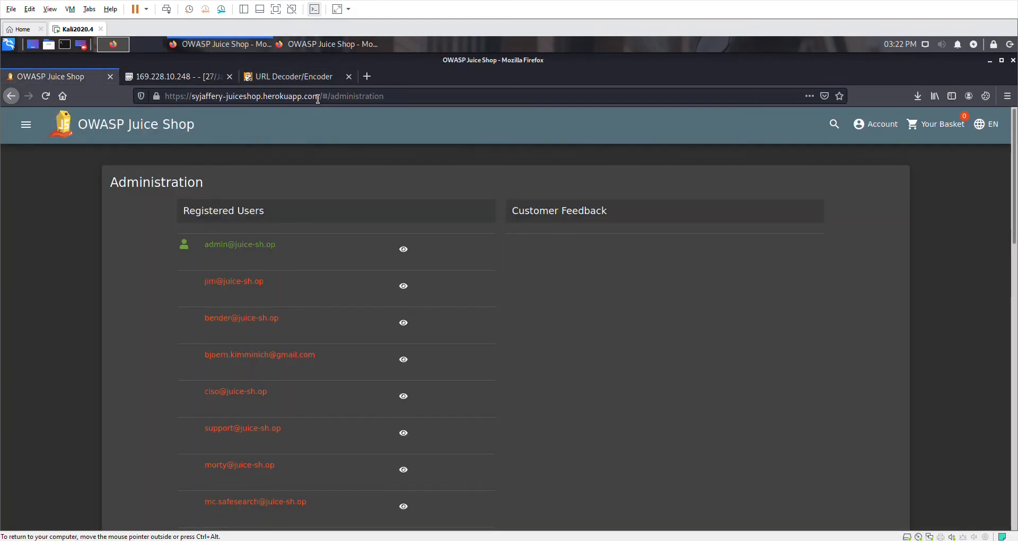
Look through the Registered Users on Juice Shop's administration page and highlight the e-mail address listed just above the last entry.
{"action": "scroll", "coordinate": [264, 238], "scroll_direction": "down", "scroll_amount": 3}
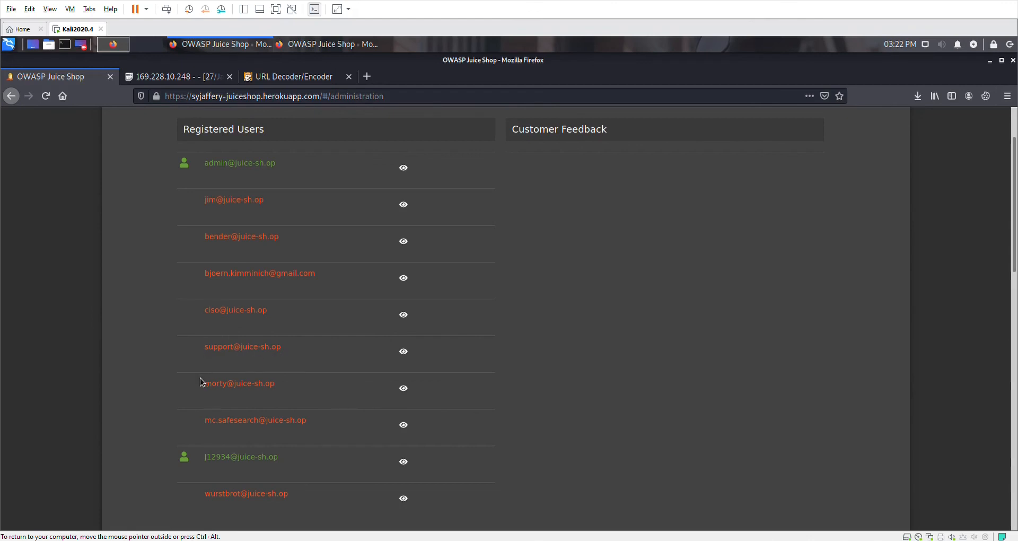
{"action": "scroll", "coordinate": [203, 407], "scroll_direction": "down", "scroll_amount": 2}
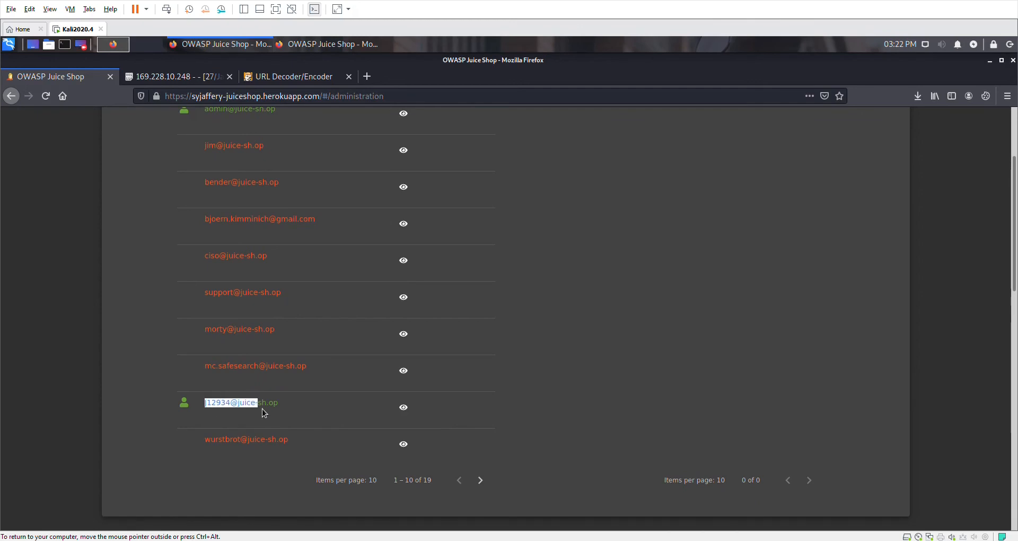
{"action": "left_click_drag", "start_coordinate": [262, 408], "coordinate": [269, 407]}
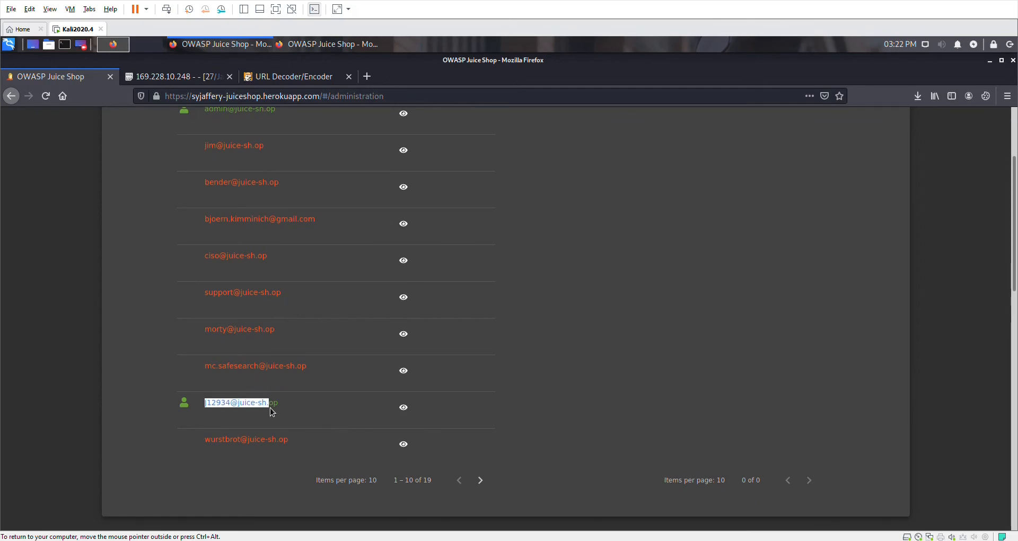